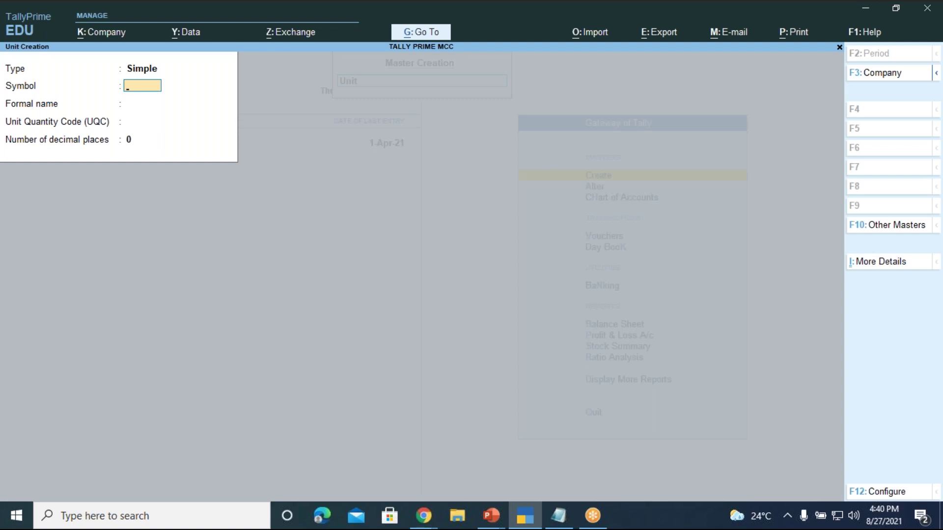
- Enter the symbol kg and the formal name Kilogram for the new simple unit
type("kg")
key("Return")
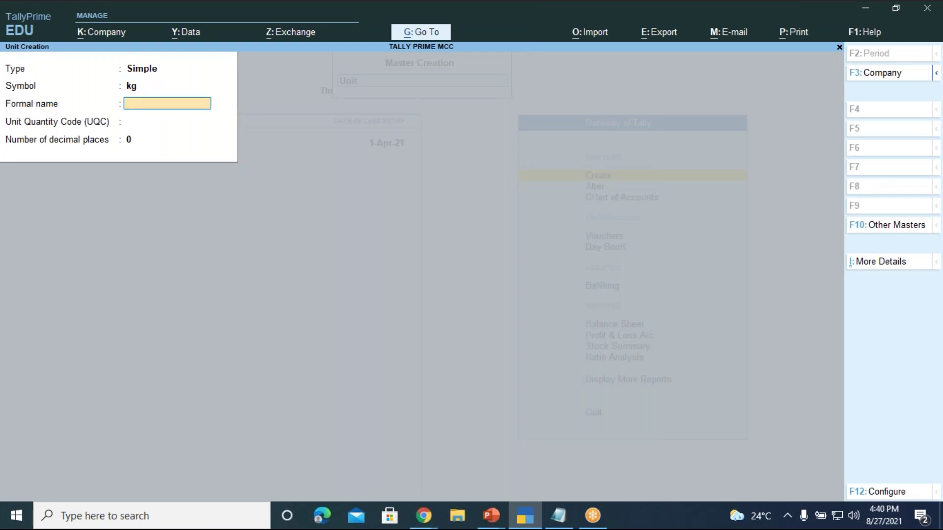
type("Kilogram")
left_click(178, 121)
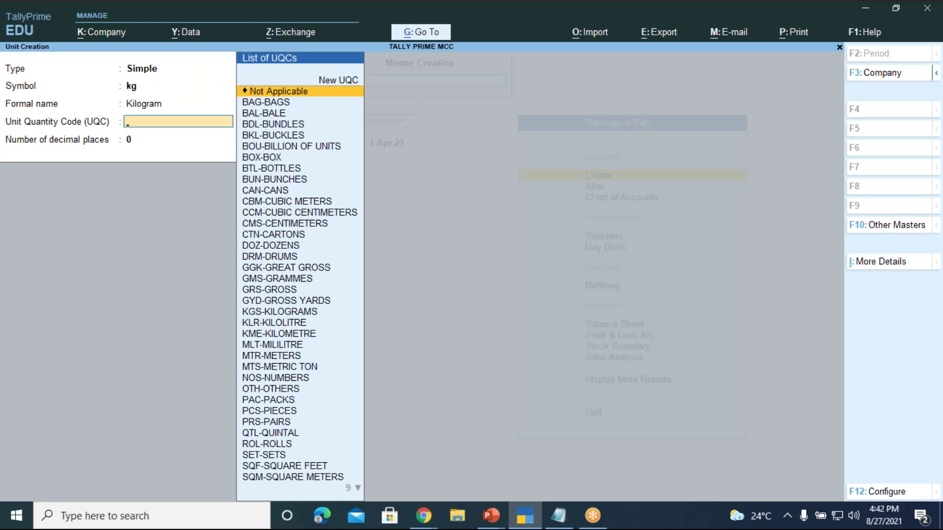
- Assign the unit quantity code KGS-KILOGRAMS to the kg unit and save it with 0 decimal places
type("ki")
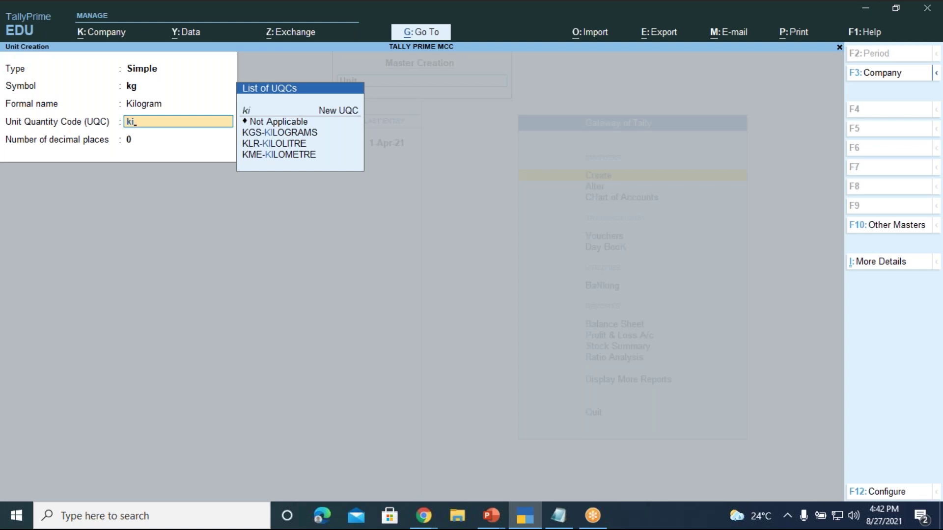
key("Up")
key("Up")
key("Up")
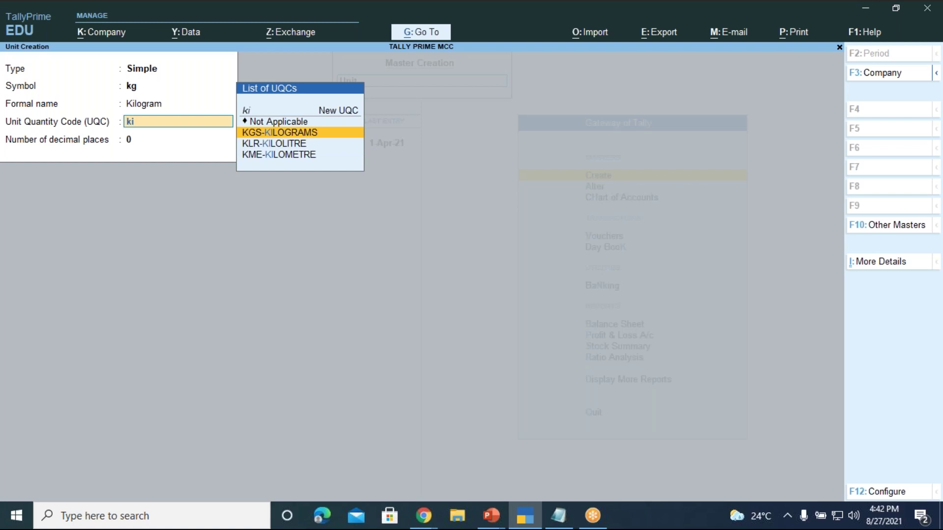
key("Return")
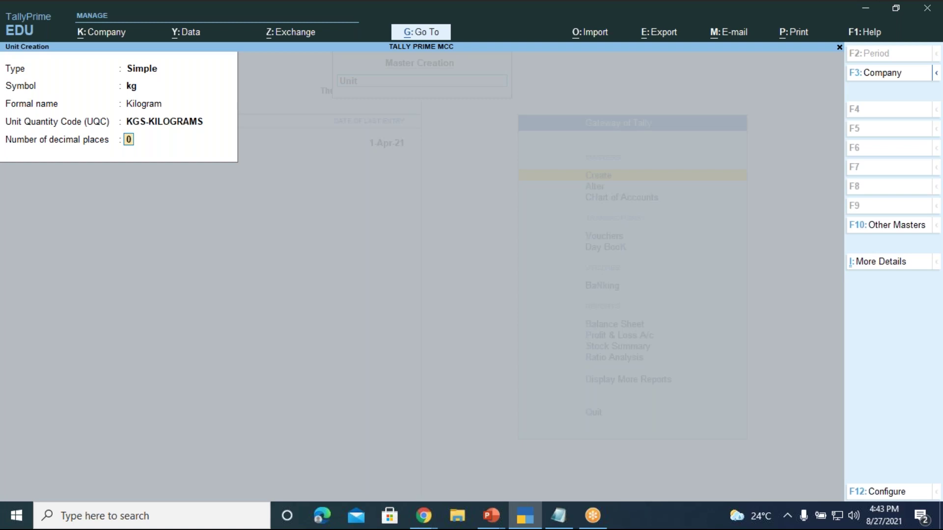
key("Return")
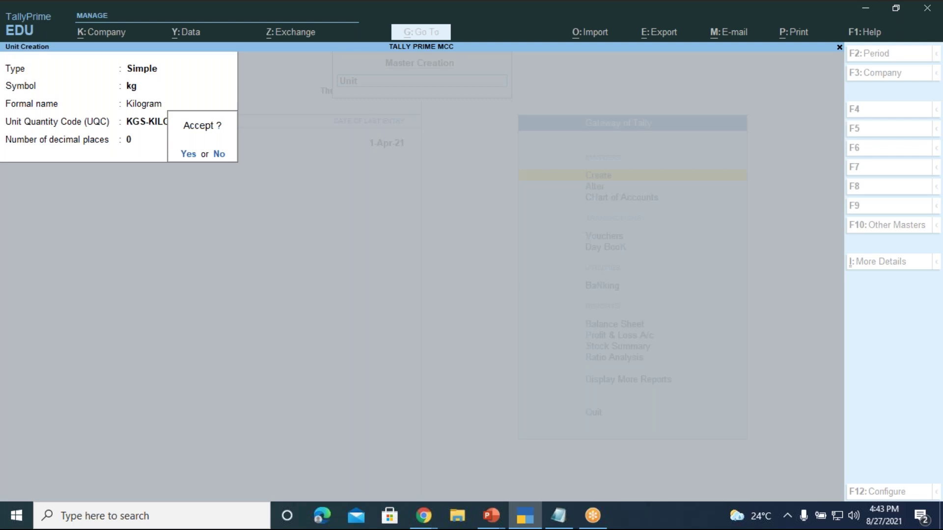
key("Return")
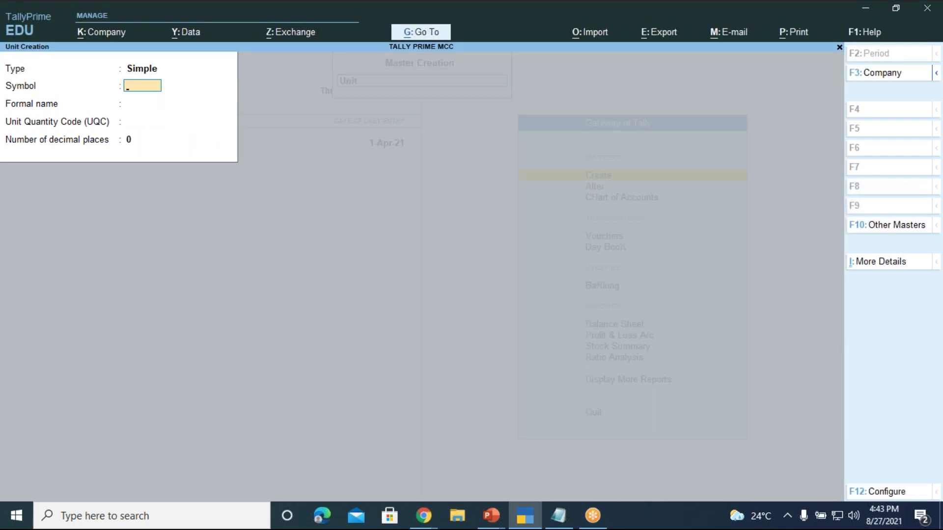
- Enter the symbol gms and the formal name Grams for the next simple unit
type("gms")
key("Return")
type("G")
type("ra")
key("BackSpace")
type("ams")
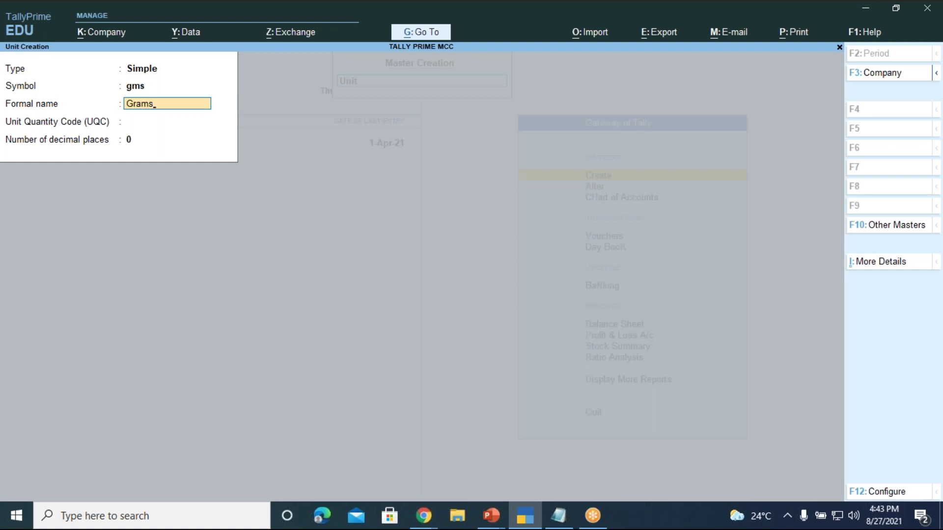
key("Return")
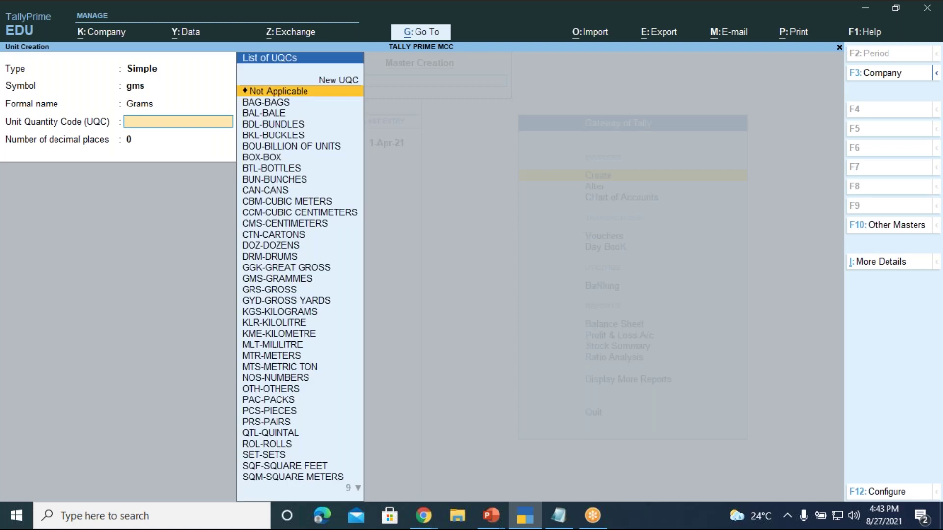
- Assign the unit quantity code GMS-GRAMMES to the gms unit and save it with 0 decimal places
type("gr")
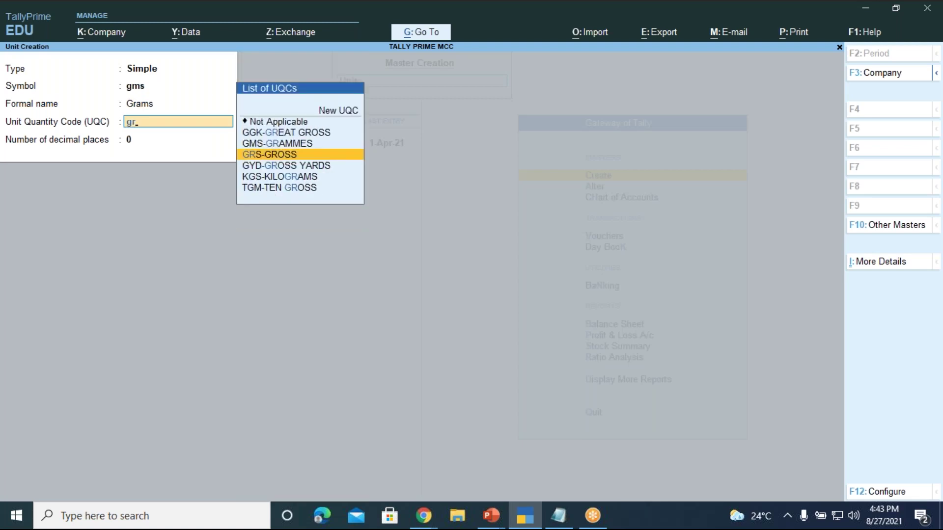
left_click(278, 143)
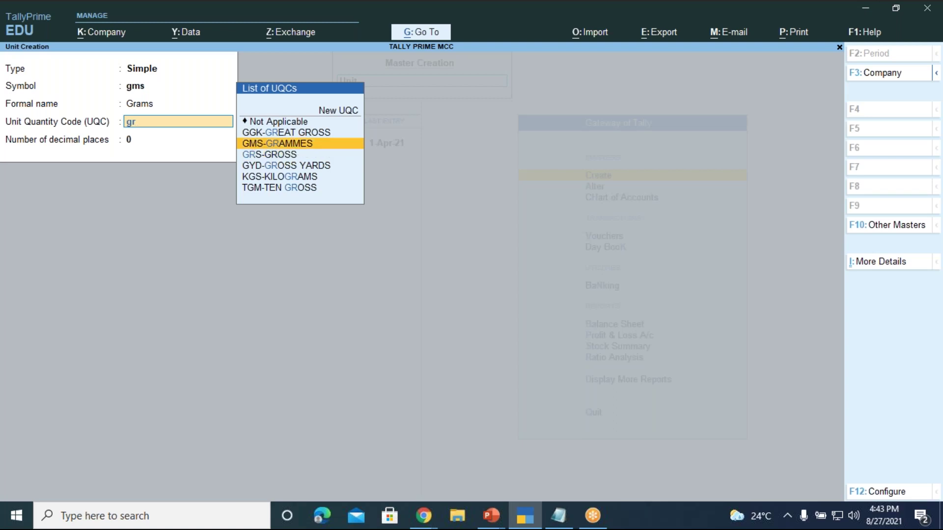
key("Return")
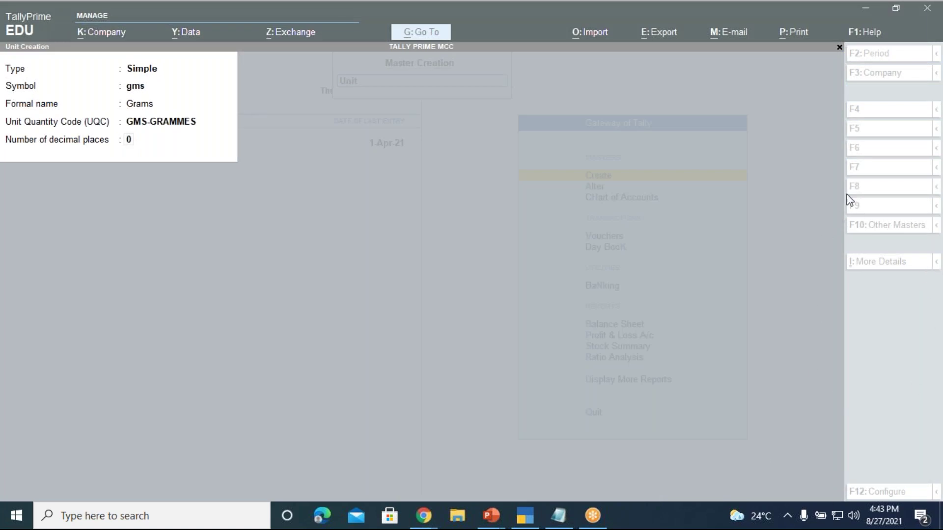
left_click(145, 238)
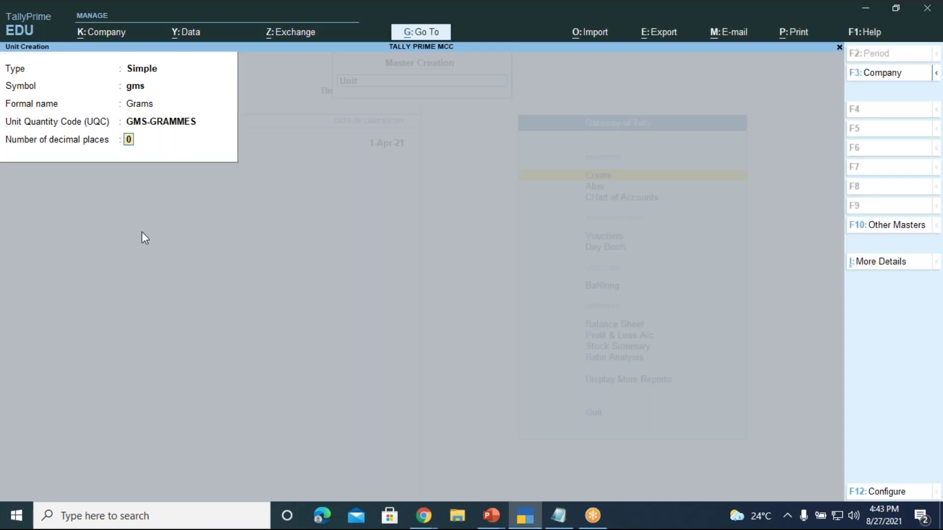
key("Return")
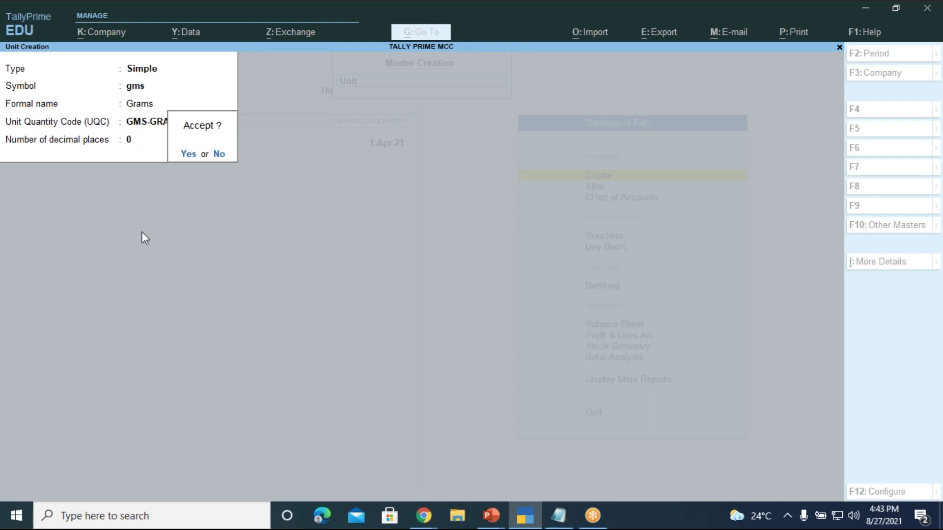
key("Return")
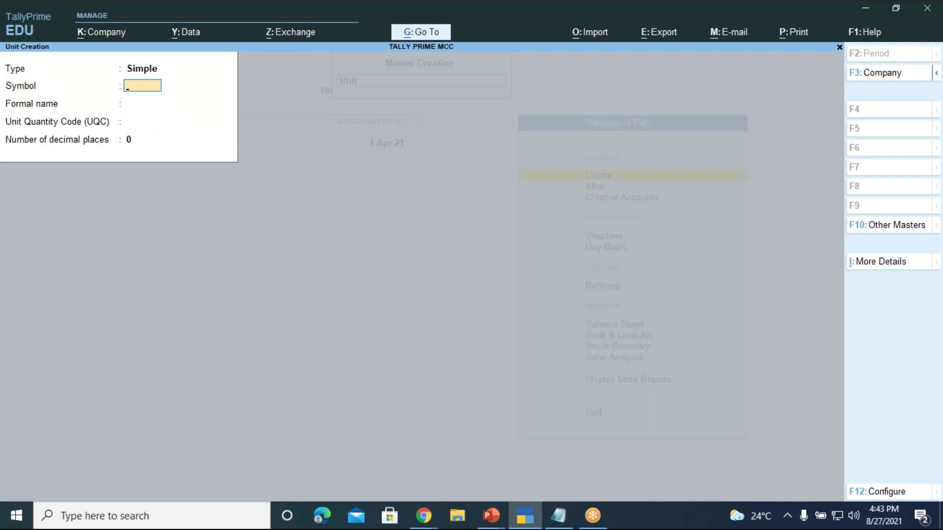
- Enter the symbol nos and the formal name Numbers for another simple unit
type("nos")
key("Return")
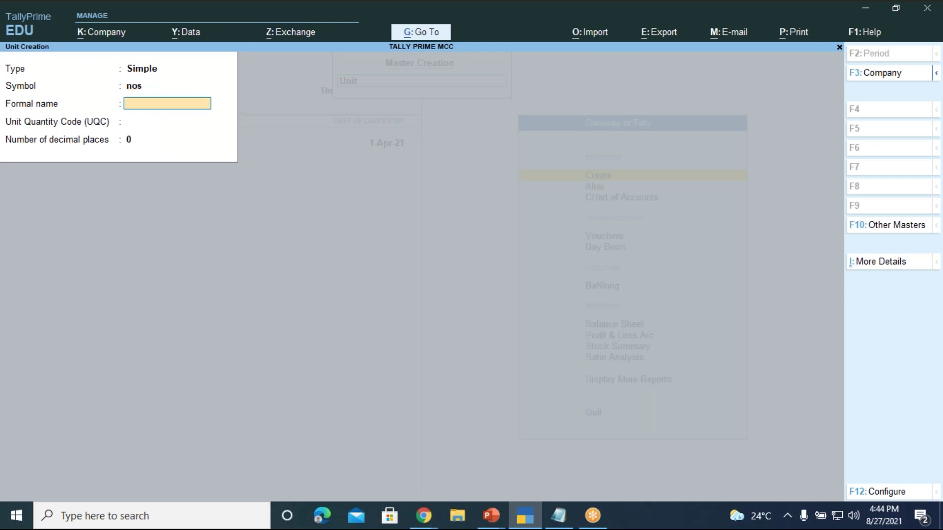
type("Number")
key("Return")
type("s")
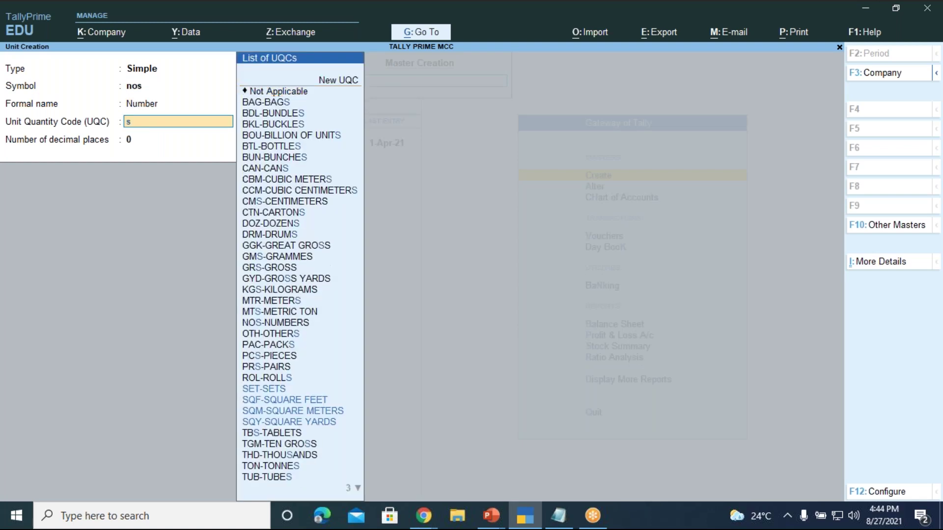
key("BackSpace")
key("BackSpace")
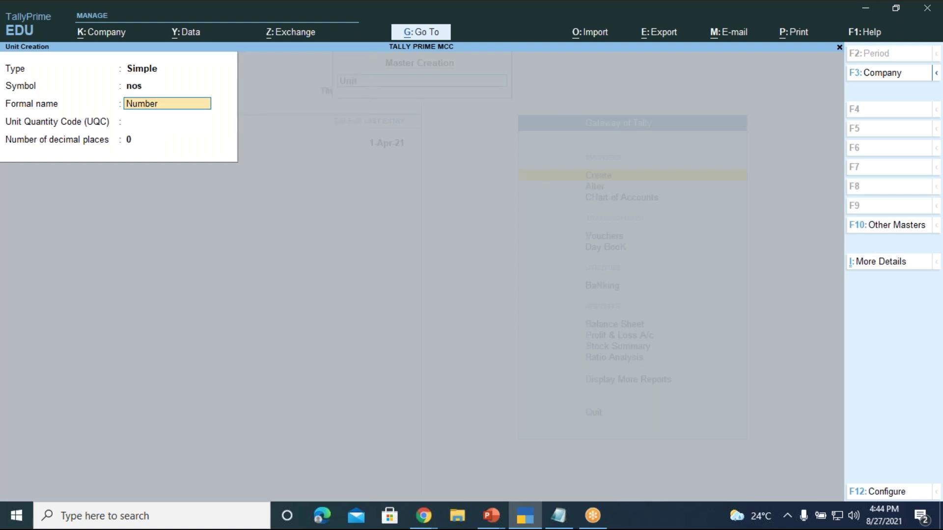
type("Nume")
key("BackSpace")
type("m")
key("BackSpace")
type("ber")
key("BackSpace")
type("ers")
key("Return")
- Assign the unit quantity code NOS-NUMBERS to the nos unit and save it with 0 decimal places
type("num")
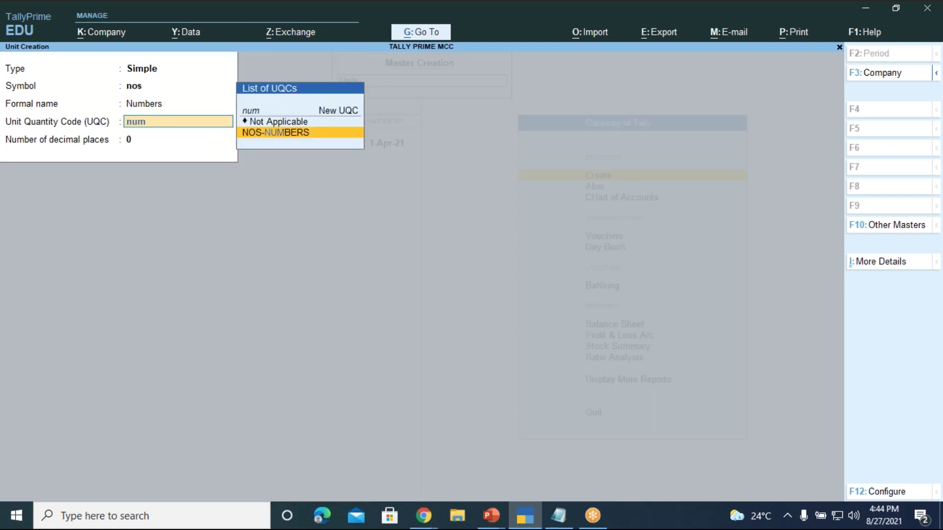
key("Return")
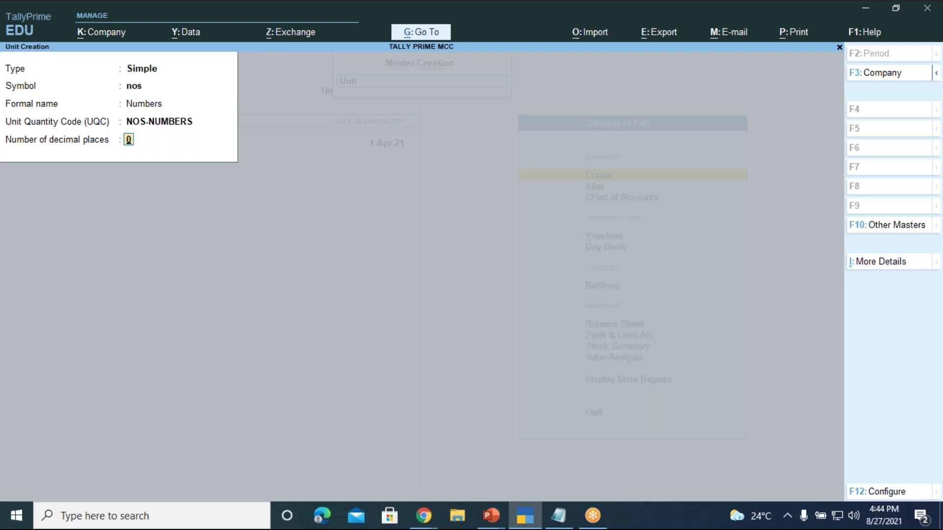
key("Return")
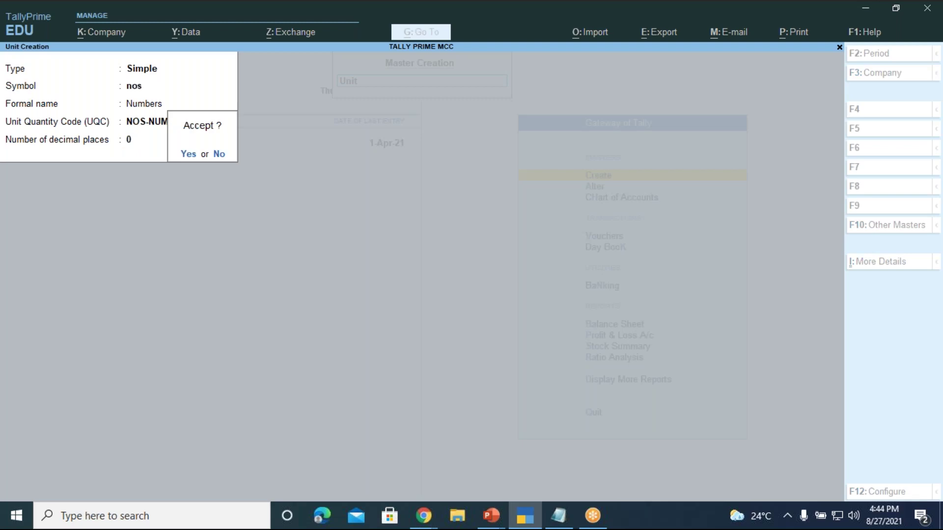
key("Return")
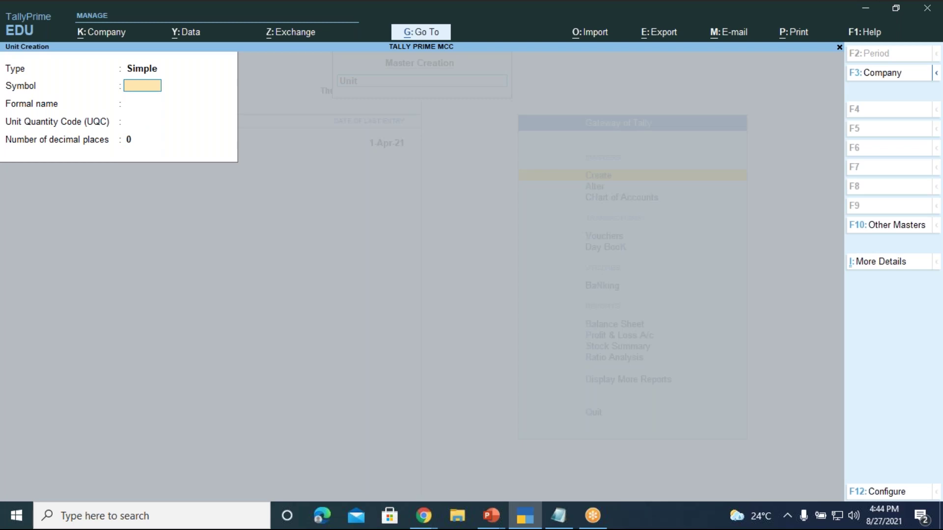
- Create the simple unit doz with formal name Dozen, unit quantity code DOZ-DOZENS and 0 decimal places
type("doz")
key("Return")
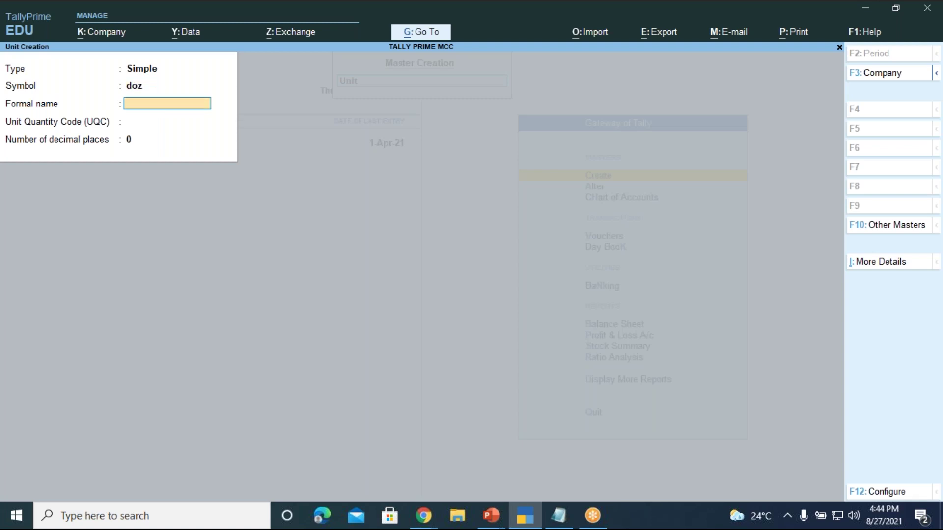
type("Dozen")
key("Return")
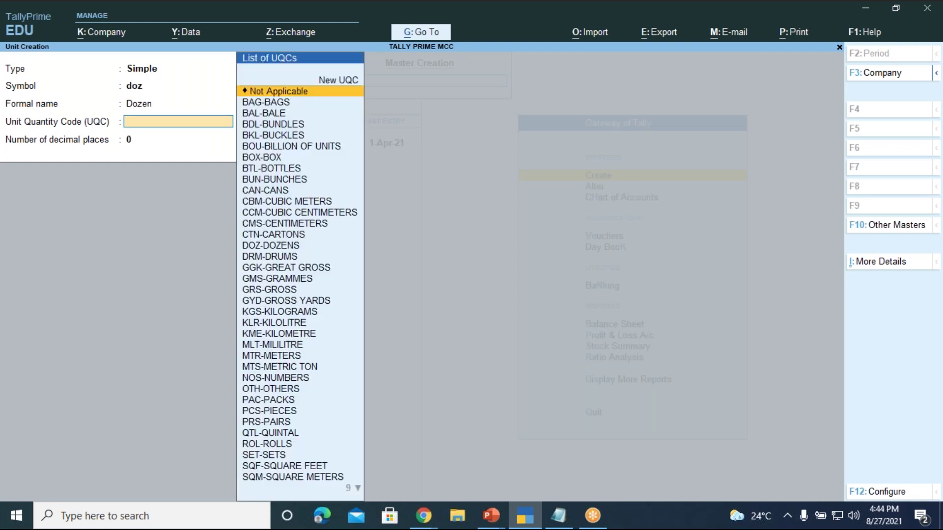
type("doz")
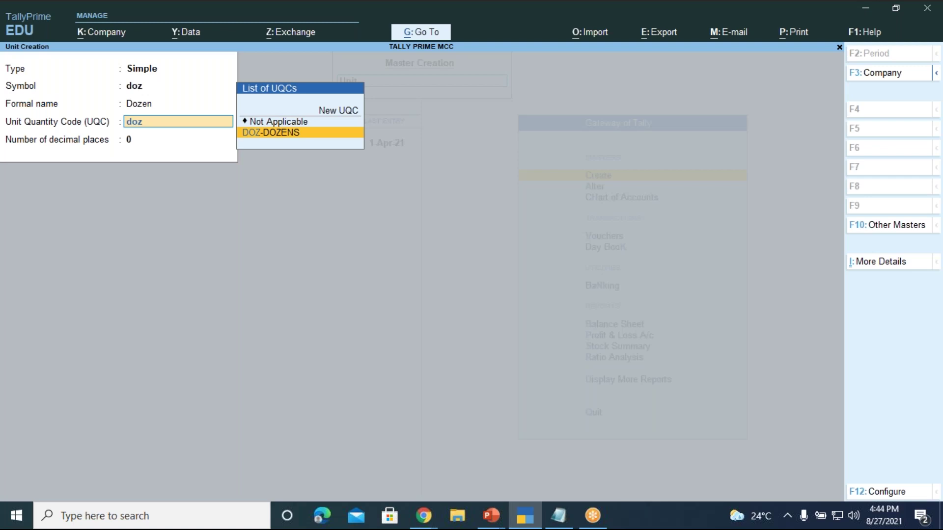
key("Return")
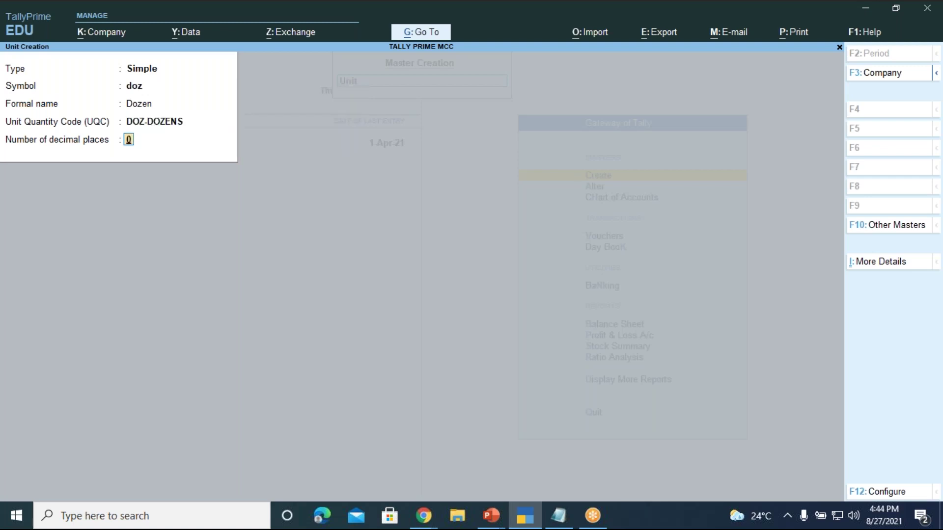
key("Return")
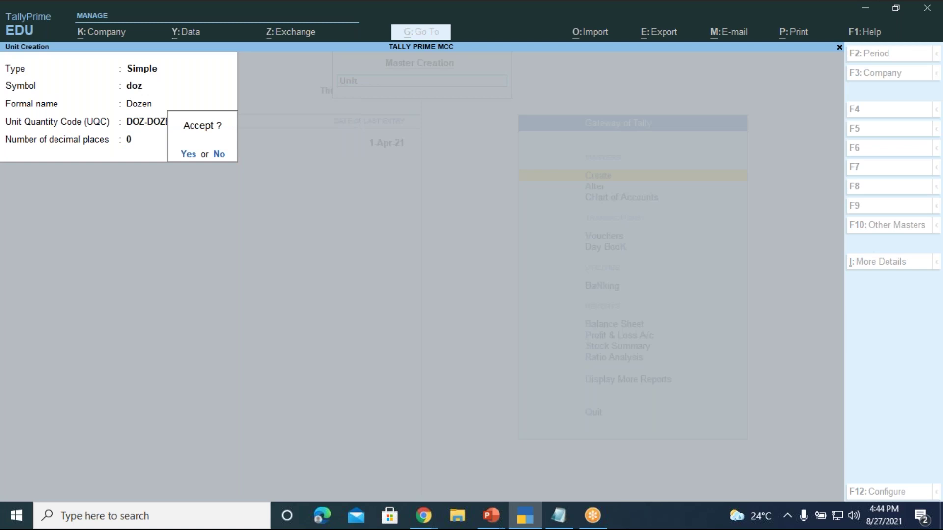
key("Return")
- Create the simple unit pkt with formal name Packet, unit quantity code PAC-PACKS and 0 decimal places
type("pkt")
key("Return")
type("Pack")
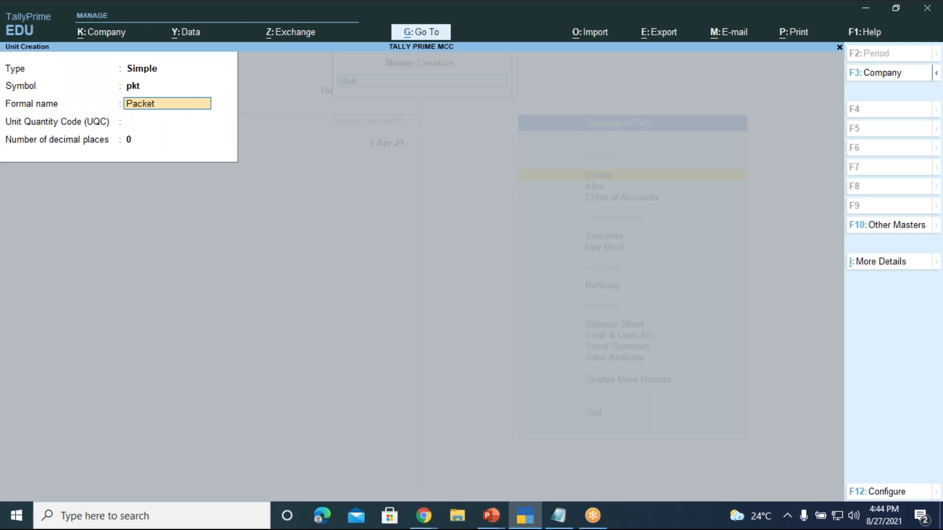
key("Return")
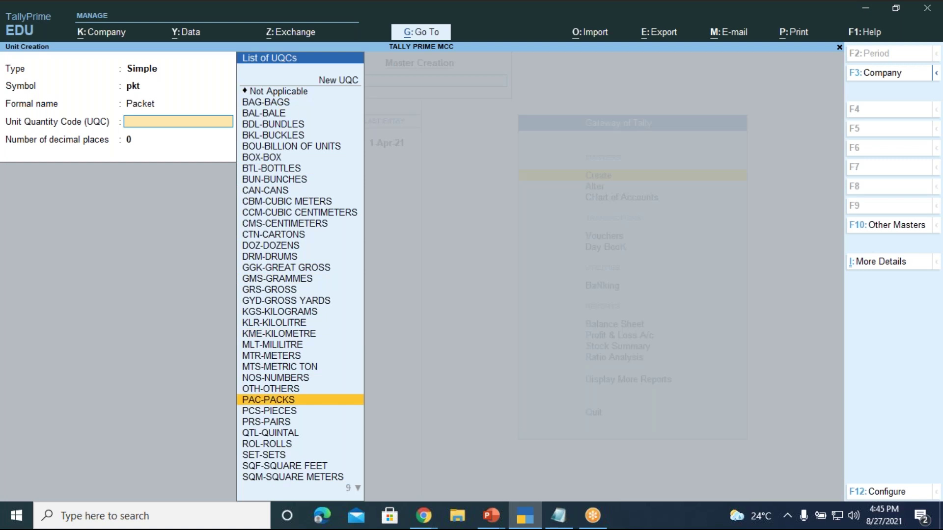
key("Return")
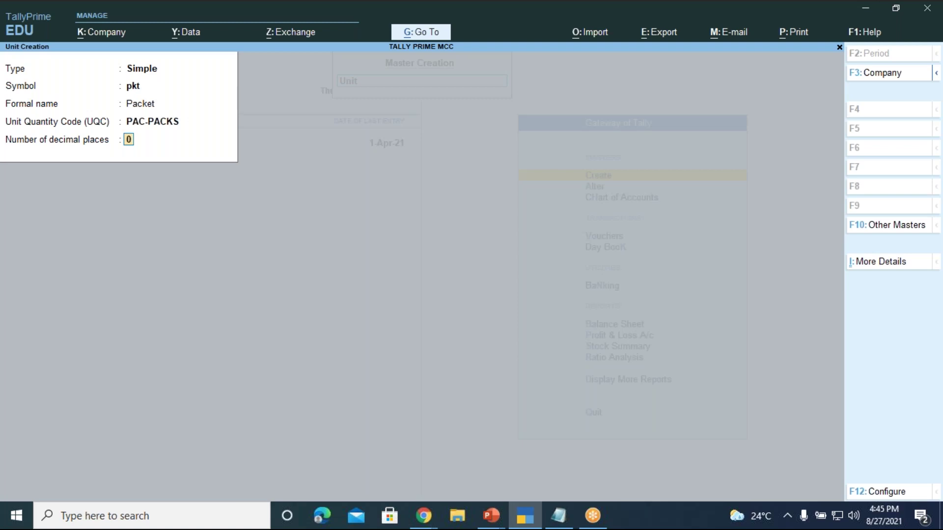
key("Return")
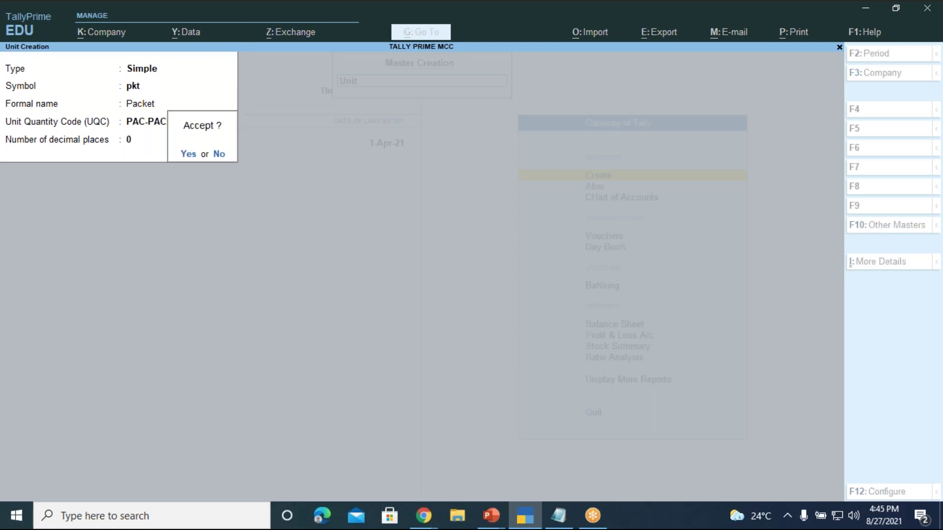
key("Return")
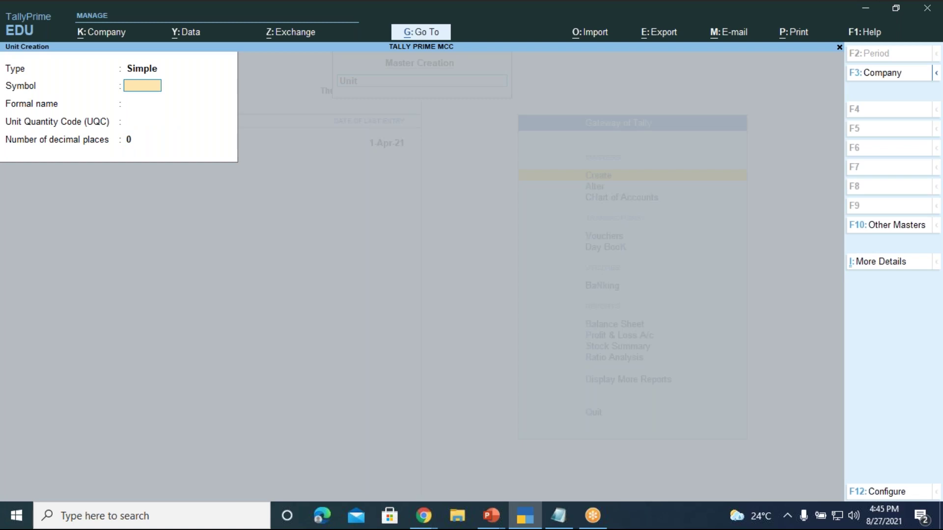
- Enter the symbol pc and the formal name Piece for another simple unit
type("pcs")
key("BackSpace")
key("Return")
type("Pie")
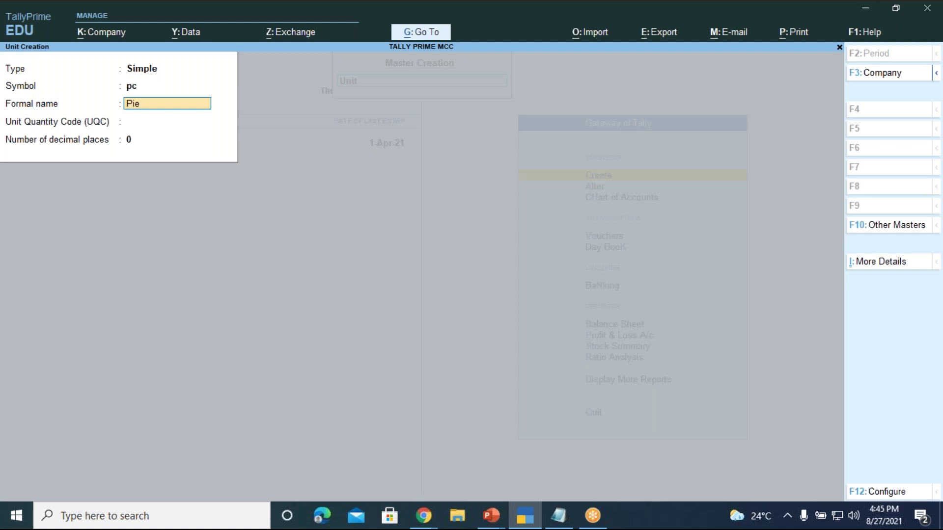
type("ce")
key("Return")
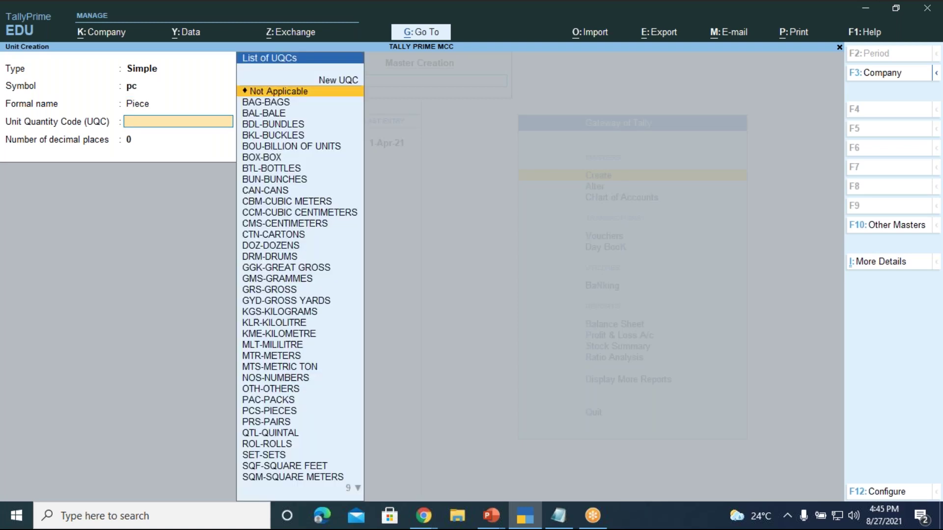
- Assign the unit quantity code PCS-PIECES to the pc unit, recheck its fields and save it with 0 decimal places
type("pi")
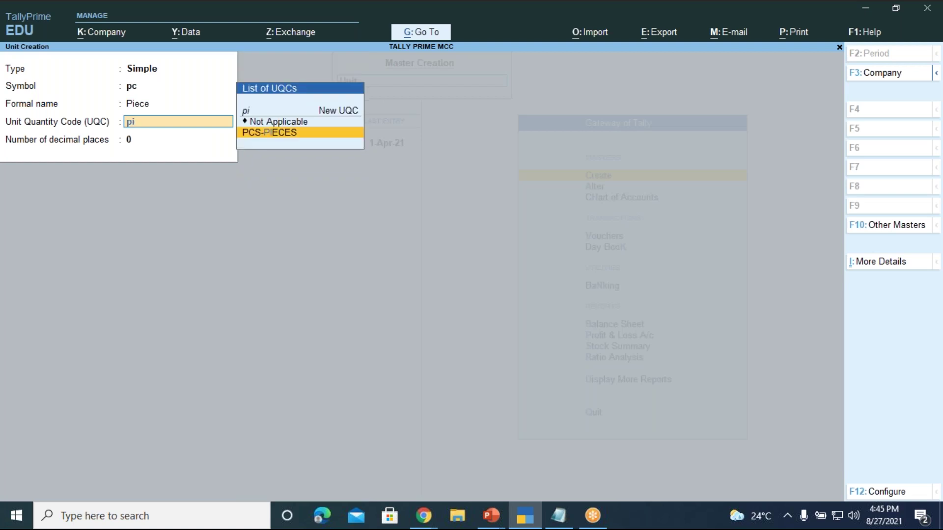
key("Return")
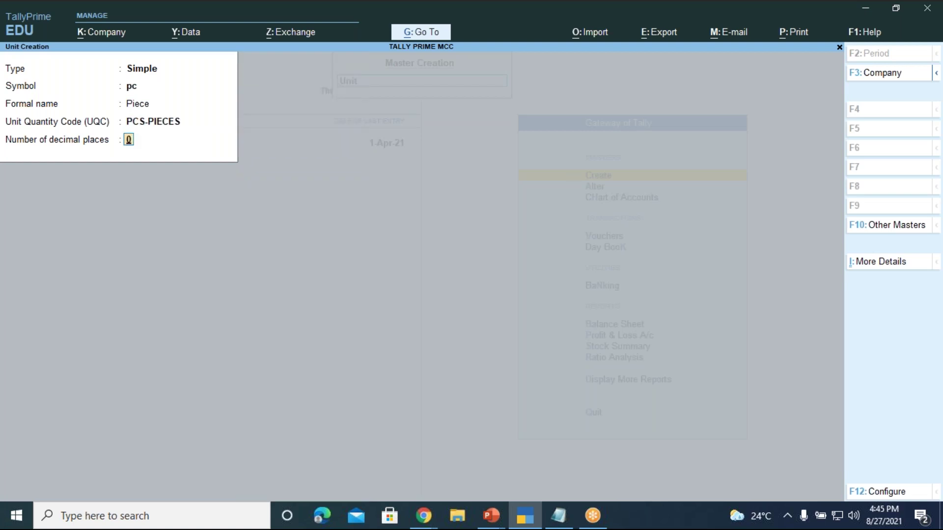
key("Return")
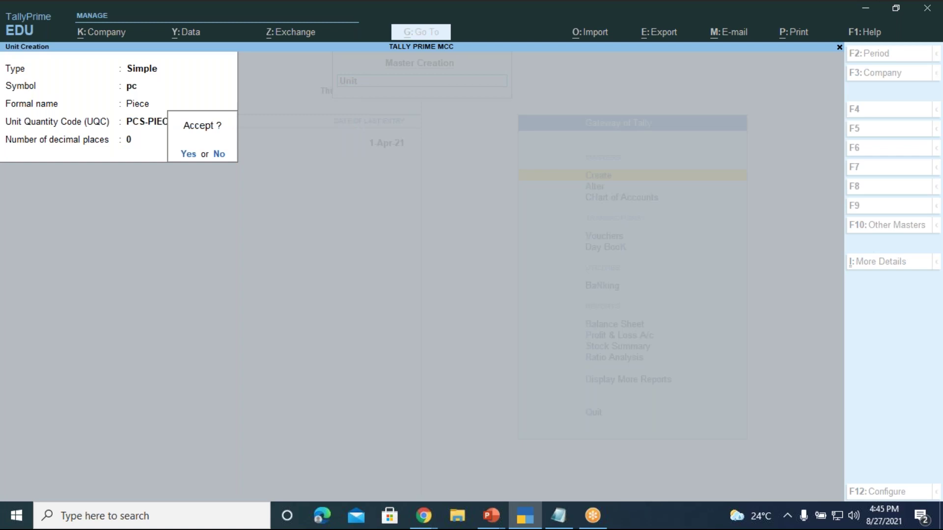
key("n")
key("Return")
key("Return")
key("Return")
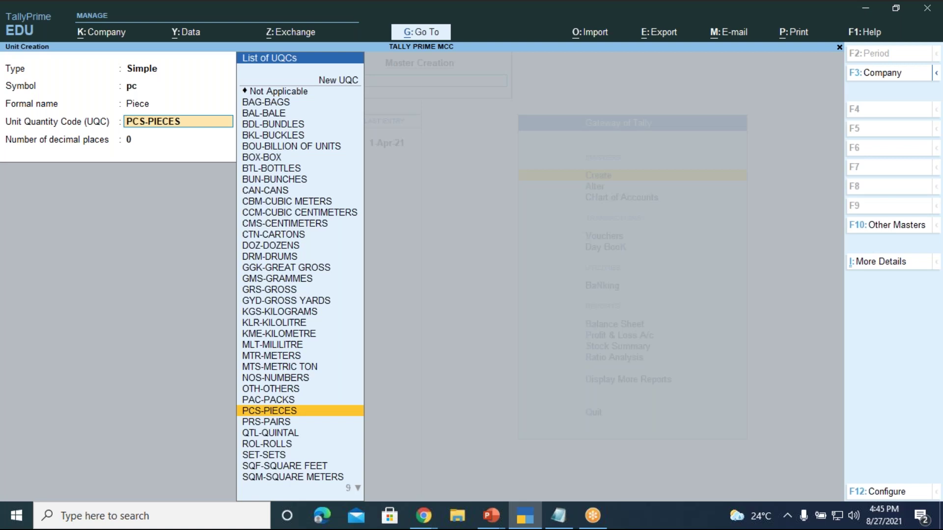
key("Return")
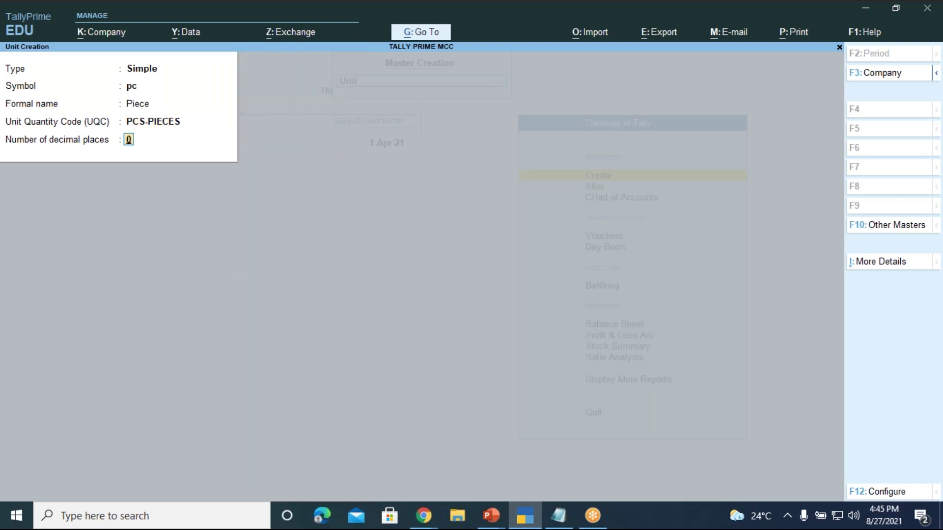
key("Return")
key("Return")
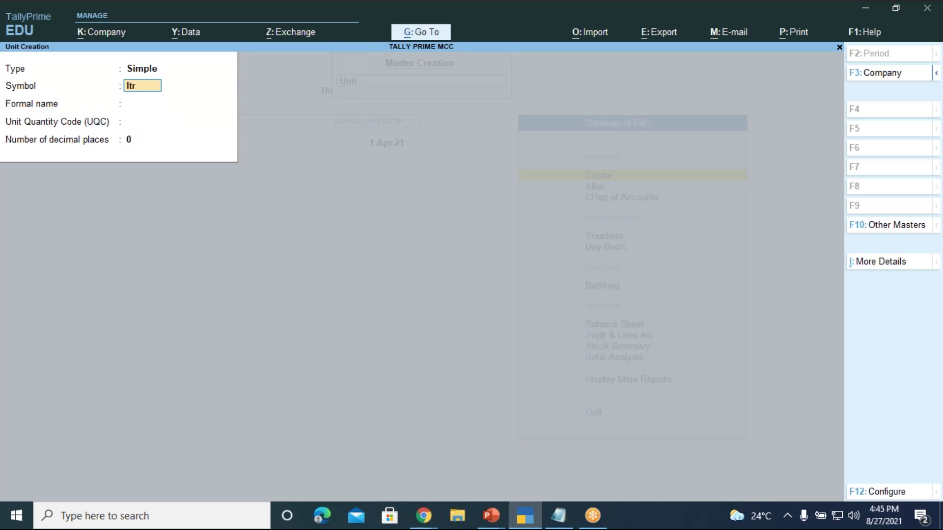
- Enter the symbol ltr and the formal name Litre for another simple unit
key("Return")
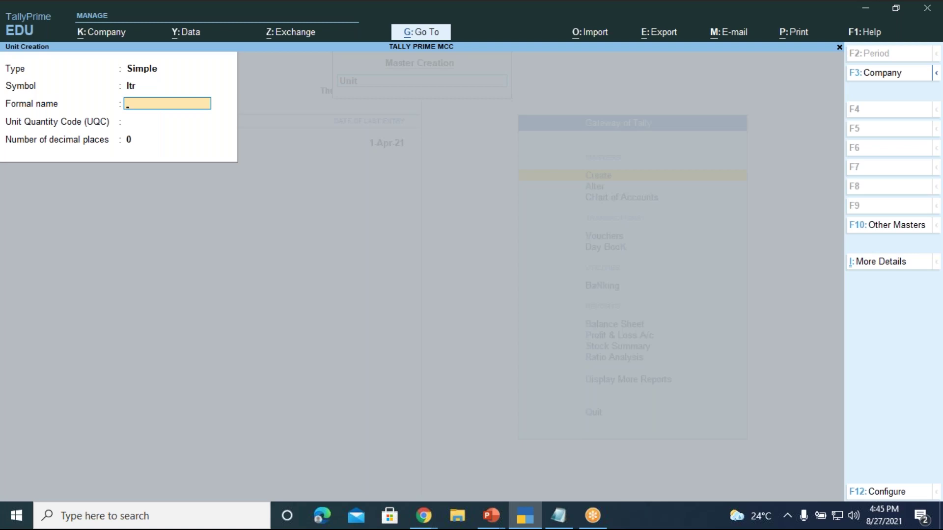
type("Litre")
key("Return")
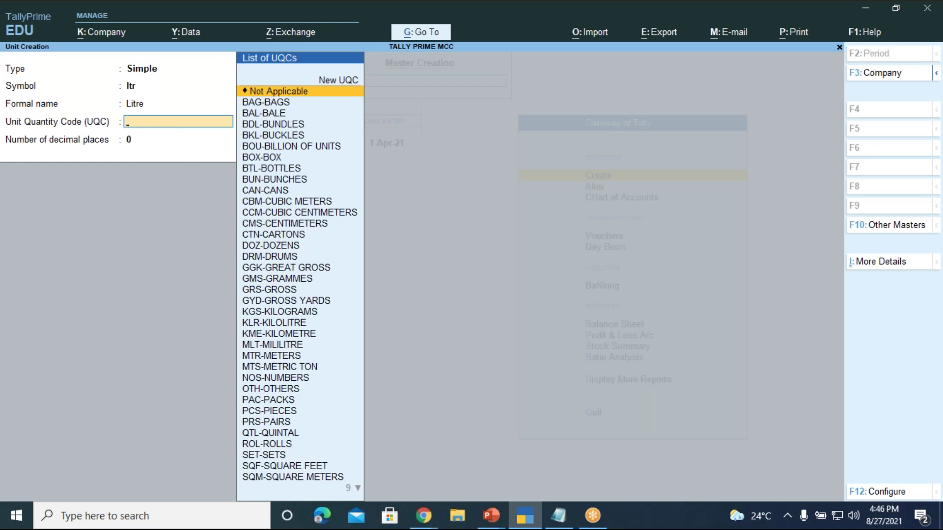
- Assign the unit quantity code KLR-KILOLITRE to the ltr unit and save it with 0 decimal places
key("Down")
key("Down")
key("Down")
key("Down")
key("Down")
key("Down")
key("Down")
key("Down")
key("Down")
key("Down")
key("Down")
key("Down")
key("Down")
key("Down")
key("Down")
key("Down")
key("Down")
key("Down")
key("Down")
key("Down")
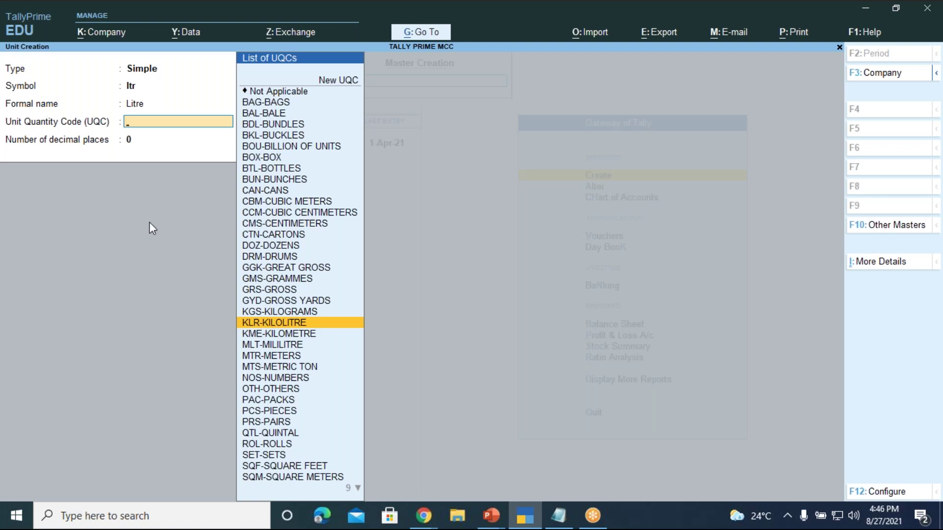
key("Return")
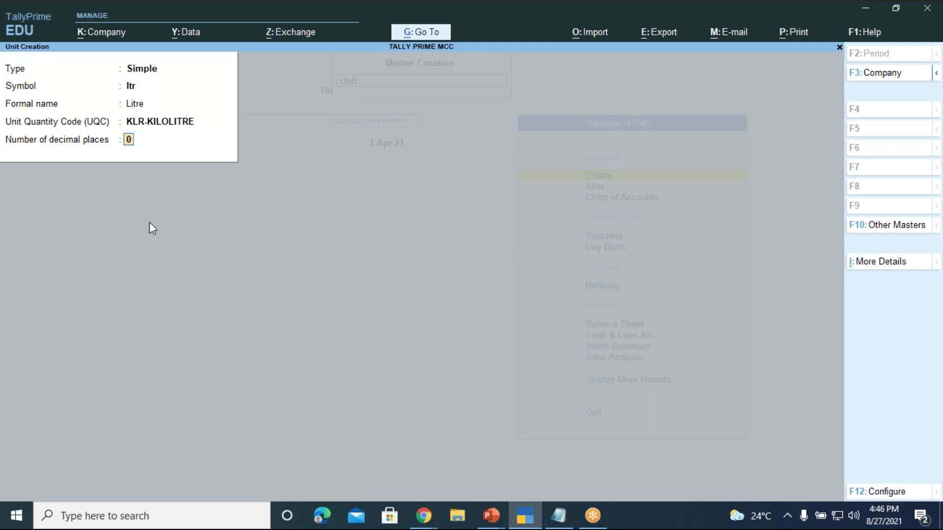
key("Return")
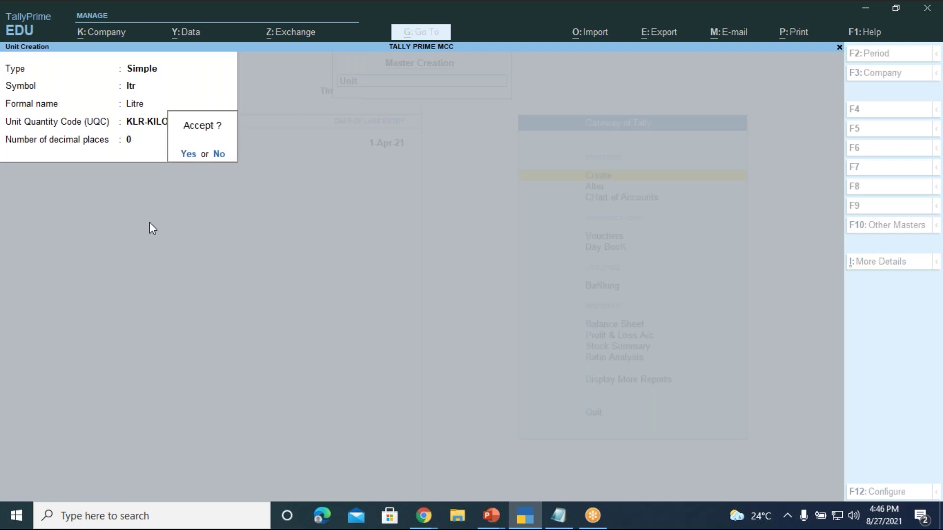
key("Return")
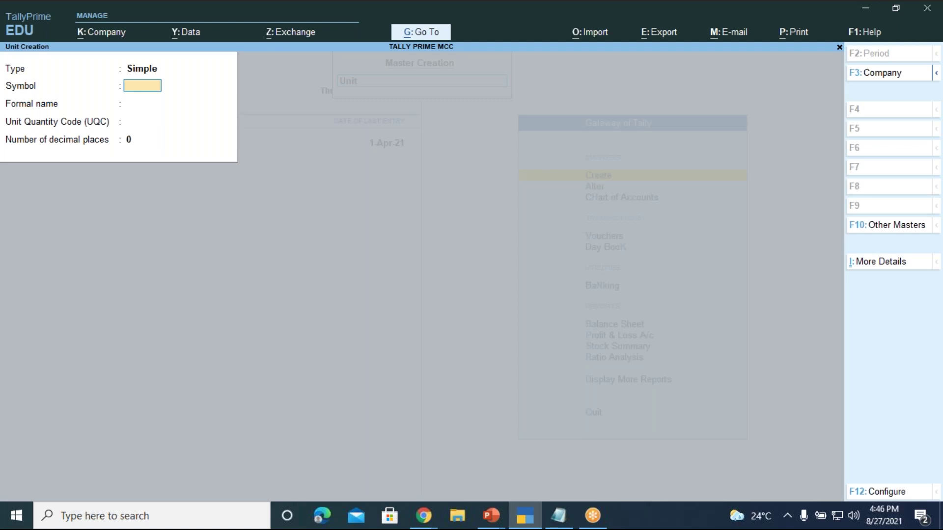
- Create the simple unit mLs with formal name Millilitres, unit quantity code MLT-MILILITRE and 0 decimal places
type("mLs")
key("Return")
type("Mi")
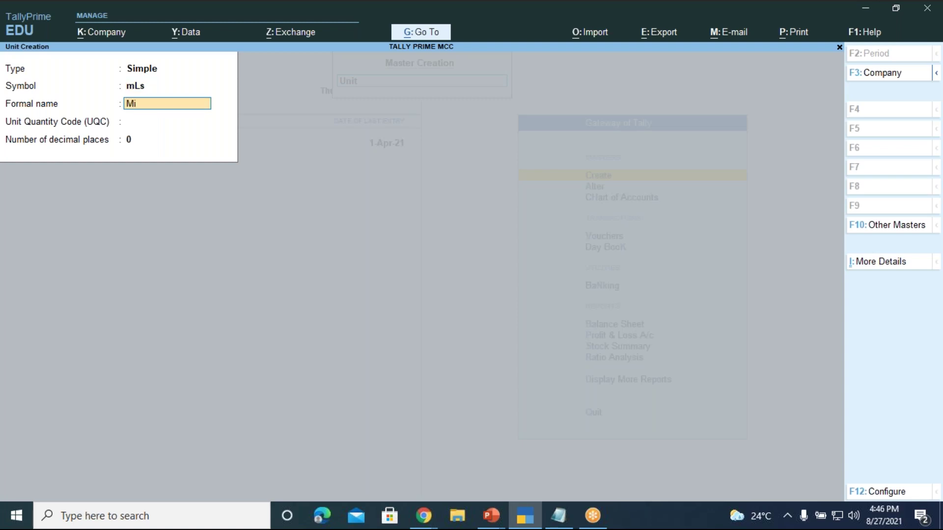
type("llilitres")
key("Return")
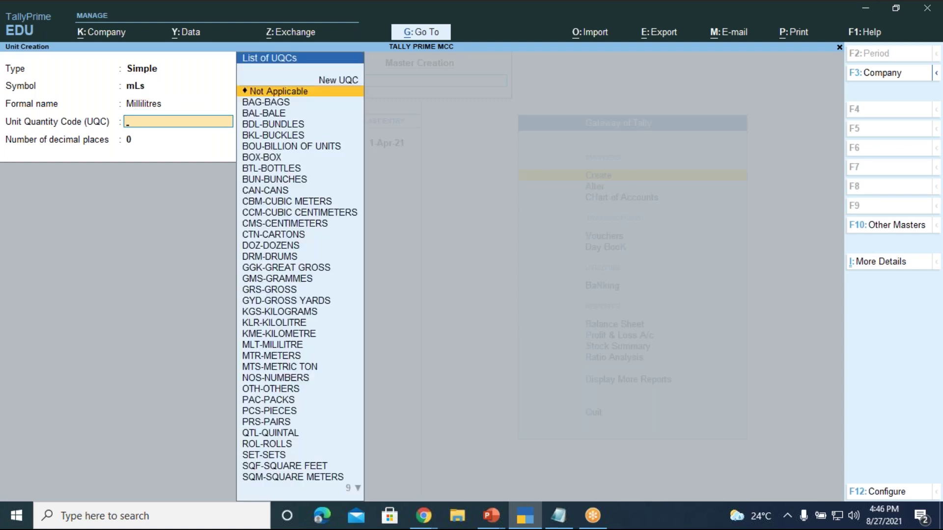
type("ml")
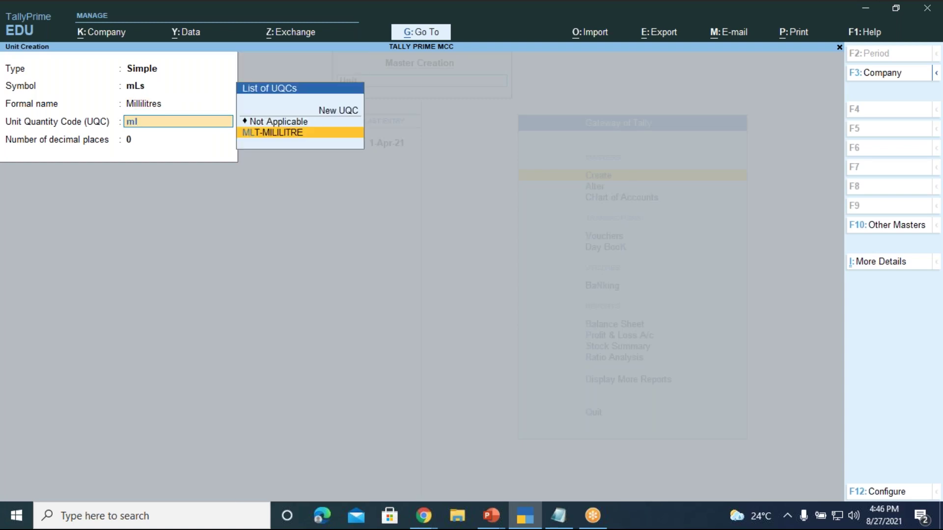
key("Return")
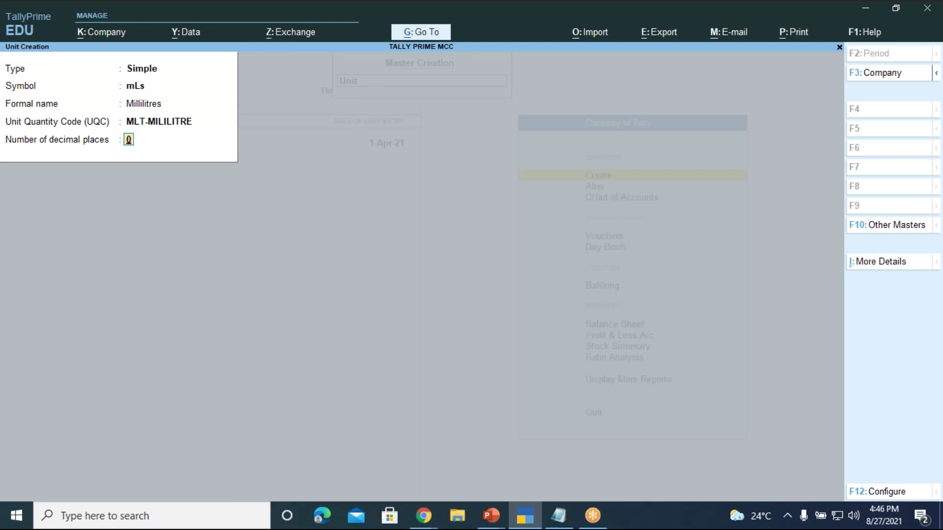
key("Return")
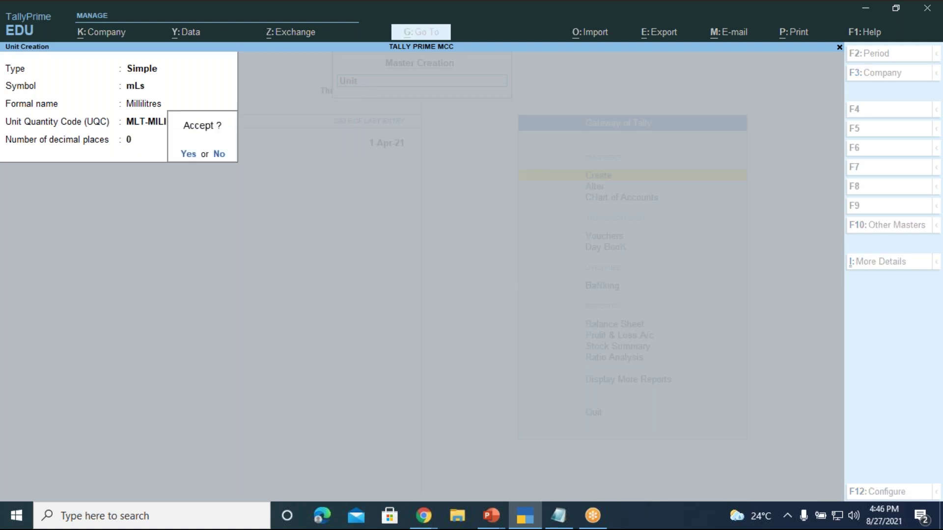
key("Return")
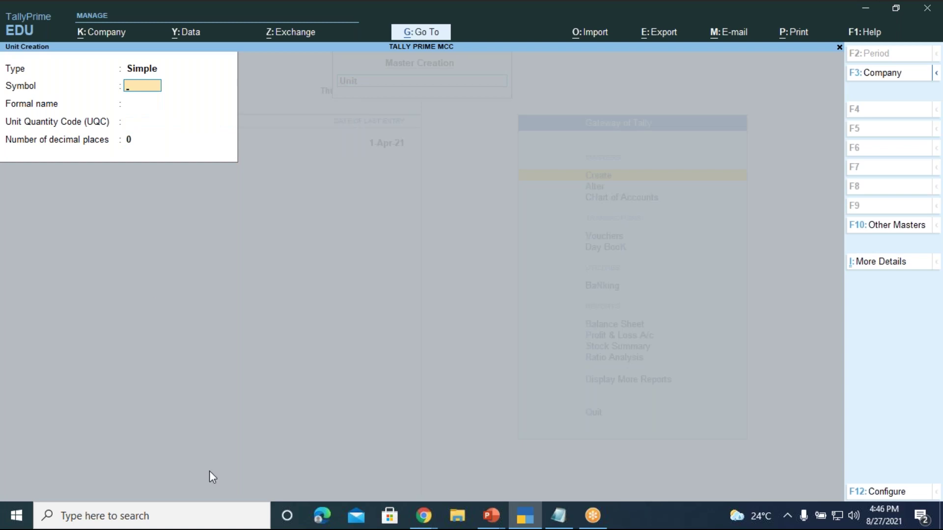
- Switch to the Tally Prime-LEVEL 1 presentation in PowerPoint and start the slide show from the simple units of measure slide
left_click(489, 524)
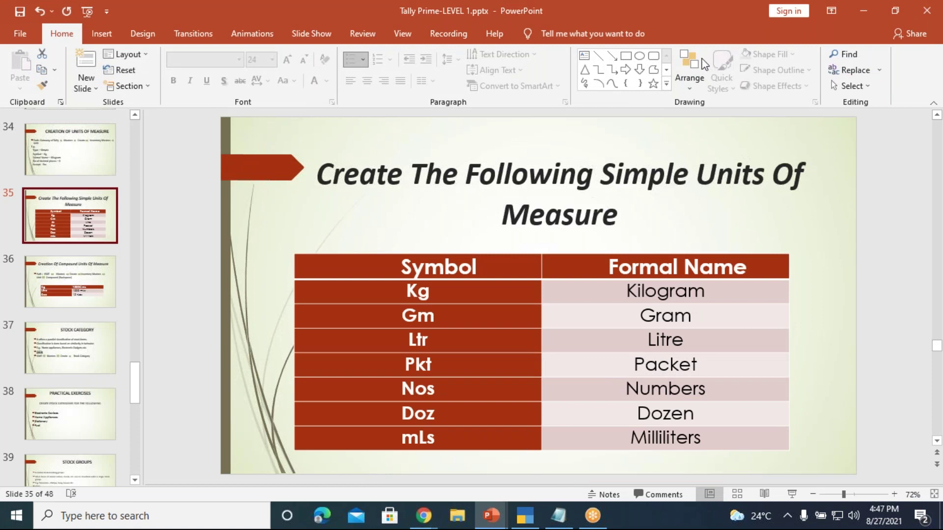
left_click(791, 495)
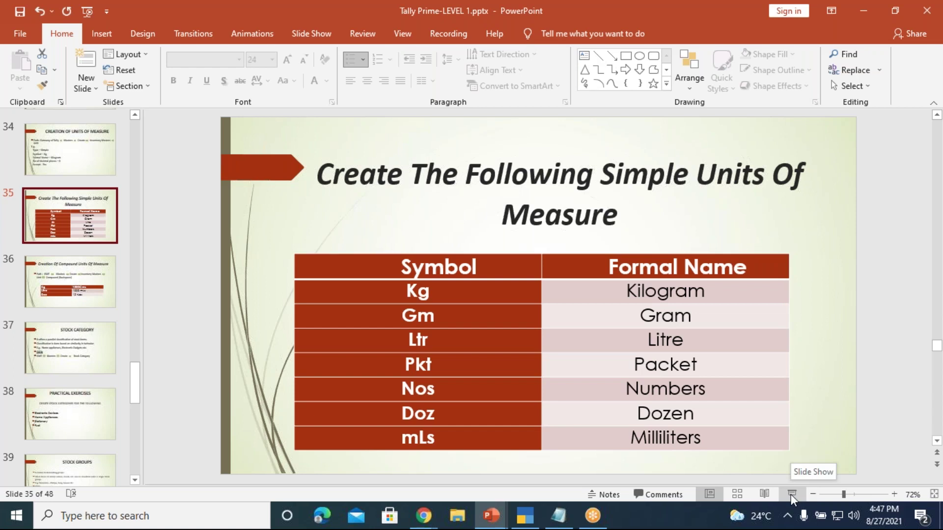
left_click(790, 494)
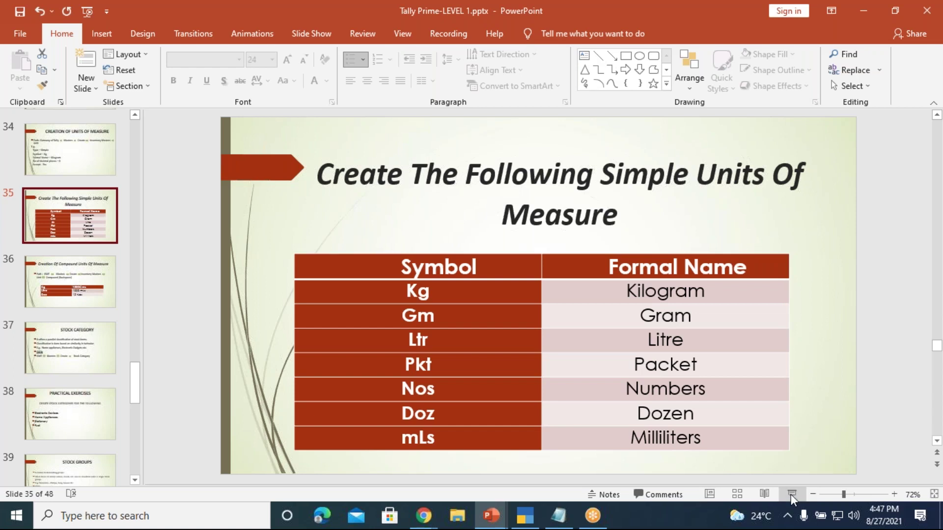
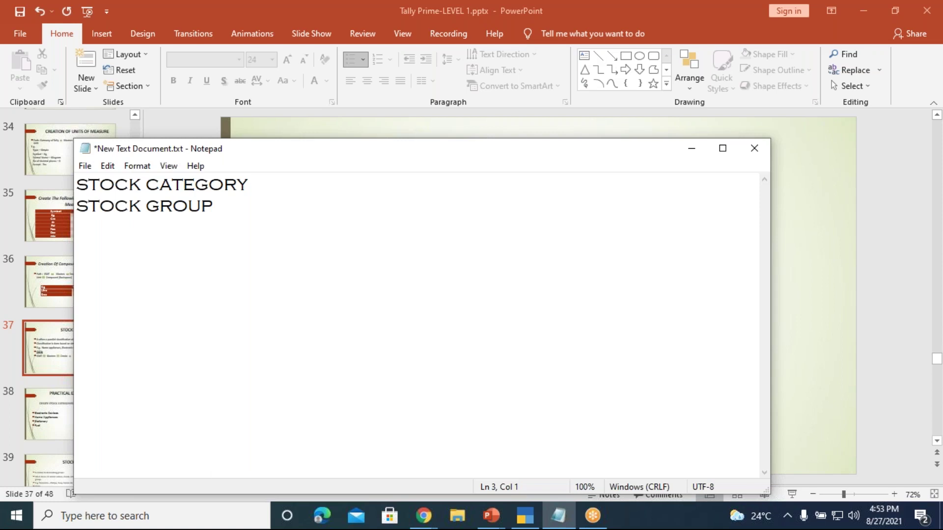
- Complete the third line of the Notepad document as STOCK ITEM, below STOCK GROUP
type("CK")
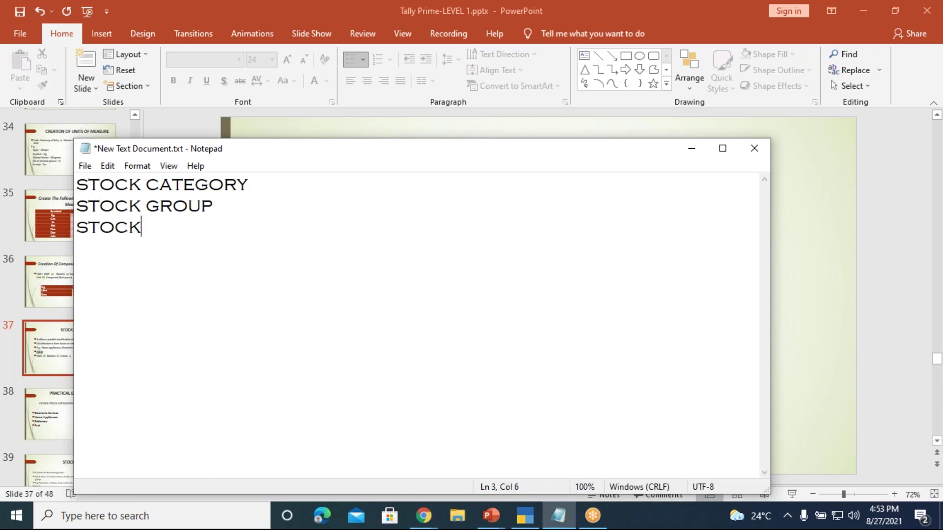
type(" ITEM")
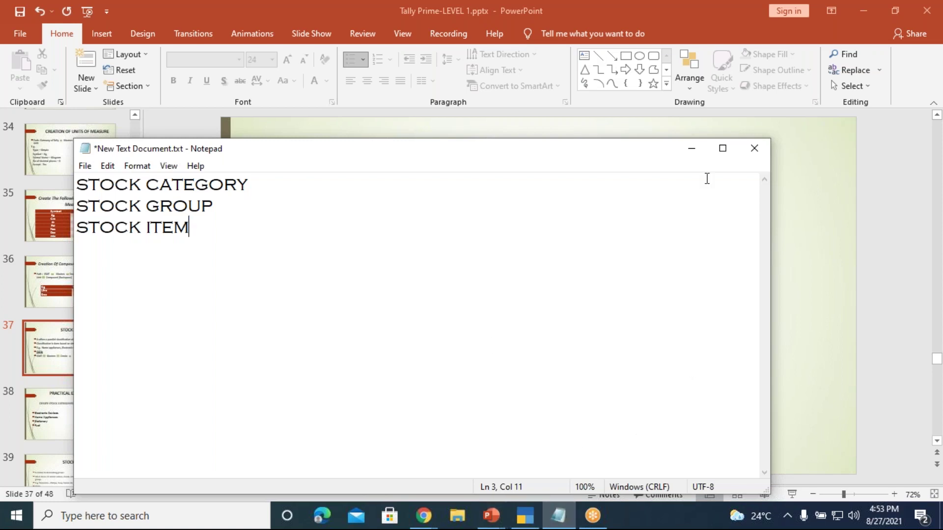
left_click(667, 2)
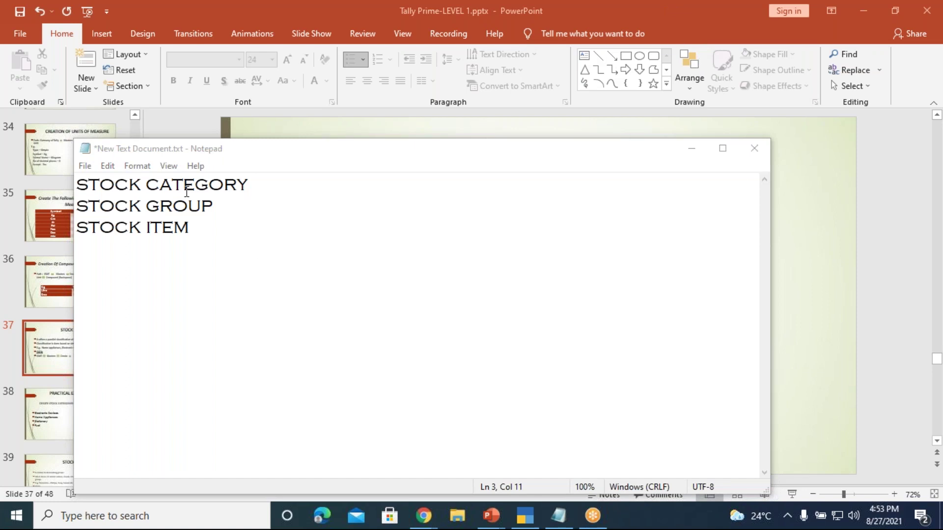
- Add a dash after STOCK CATEGORY and give IFB WASHING MACHINES as the example for STOCK ITEM
left_click(278, 182)
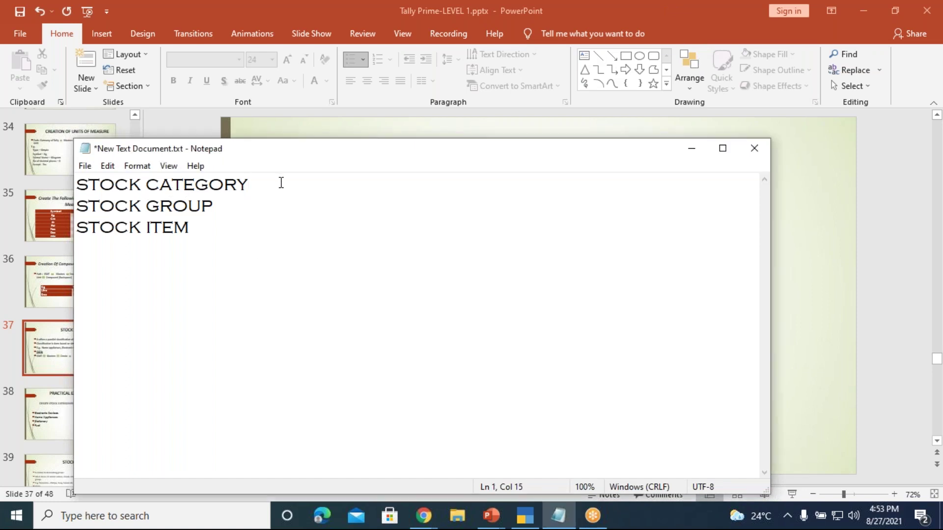
type("-")
left_click(213, 206)
left_click(189, 228)
type("-      IFB WASHING ")
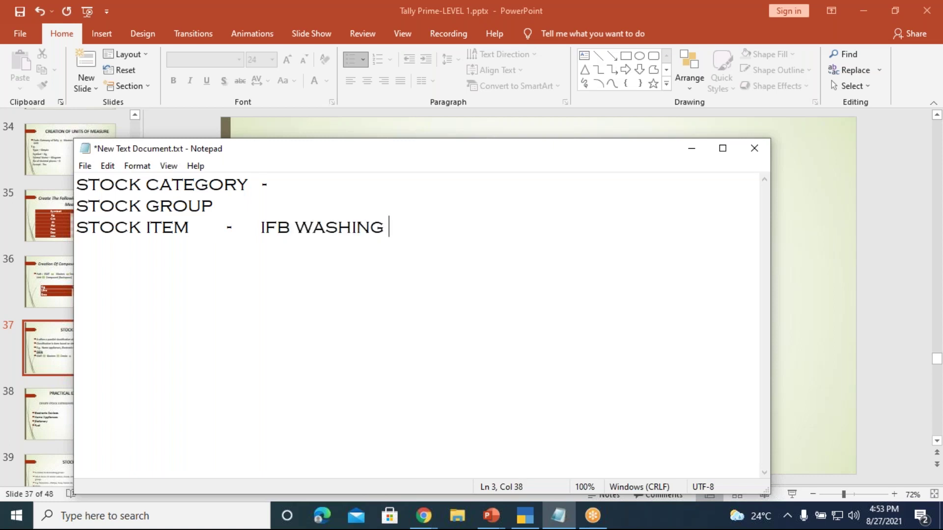
type("MACHINES")
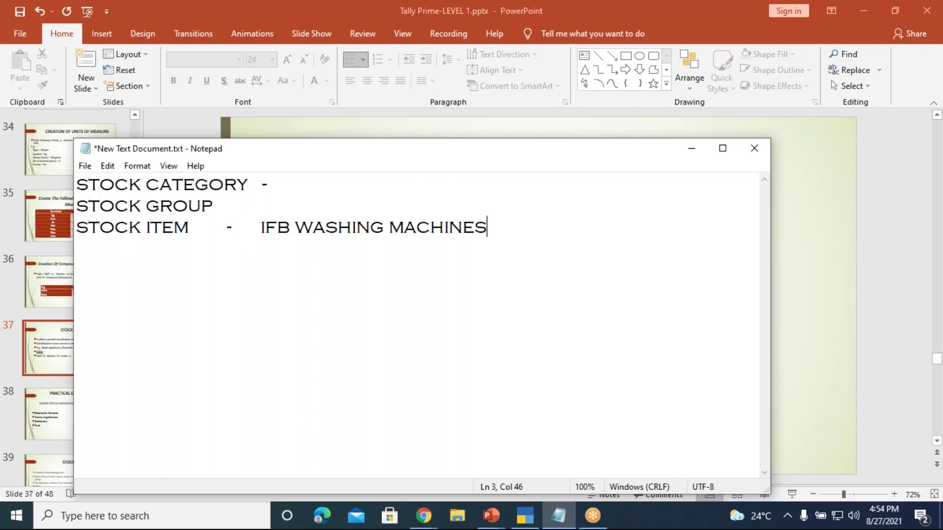
- Fill in WASHING MACHINES as the STOCK GROUP example and HOME APPLIANCES as the STOCK CATEGORY example
left_click(258, 200)
type("-       WASHING M")
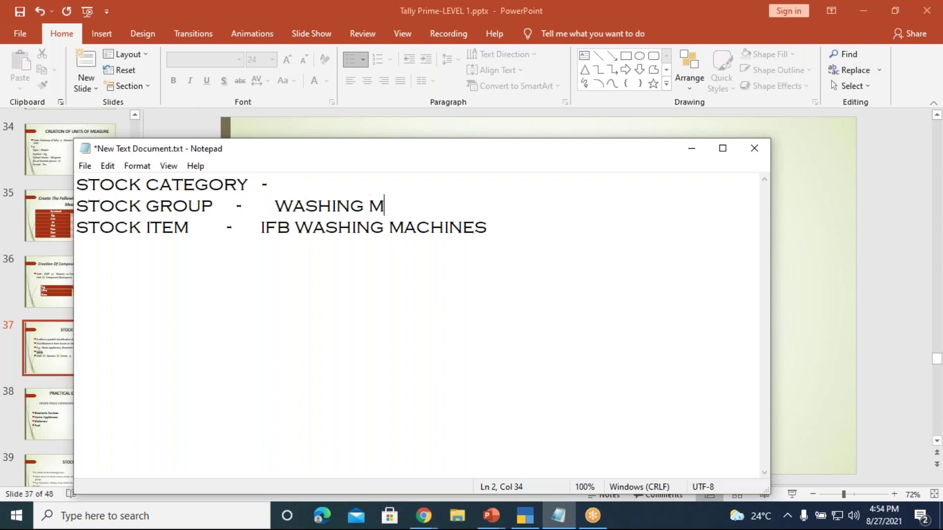
type("ACHINES")
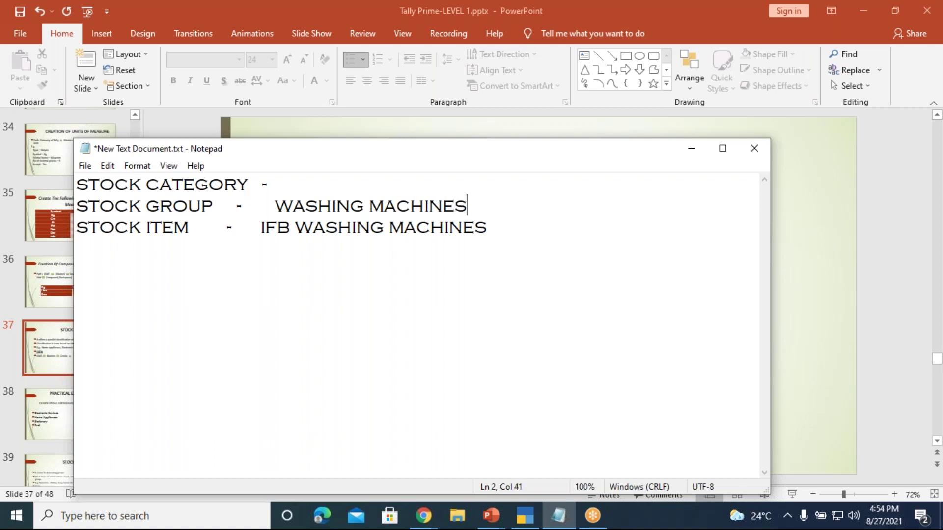
left_click(320, 180)
type("HOME A")
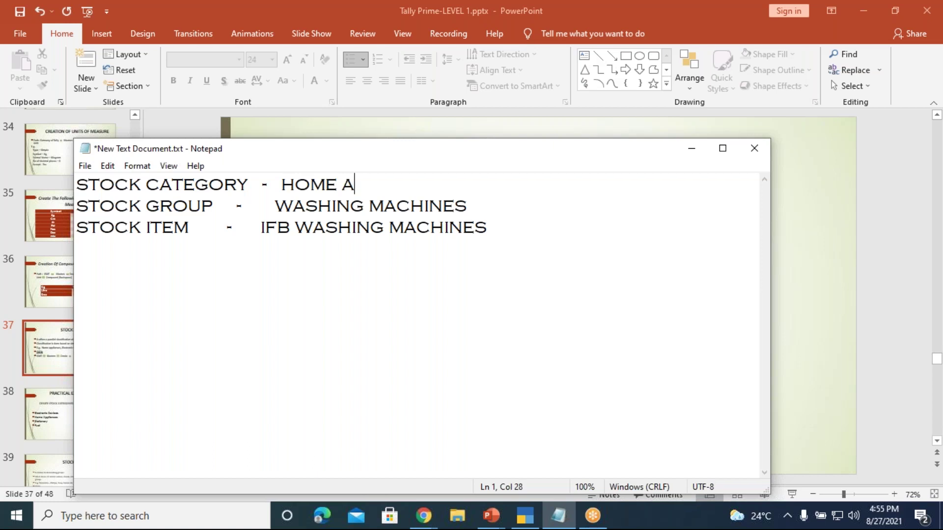
type("PPLIANCES")
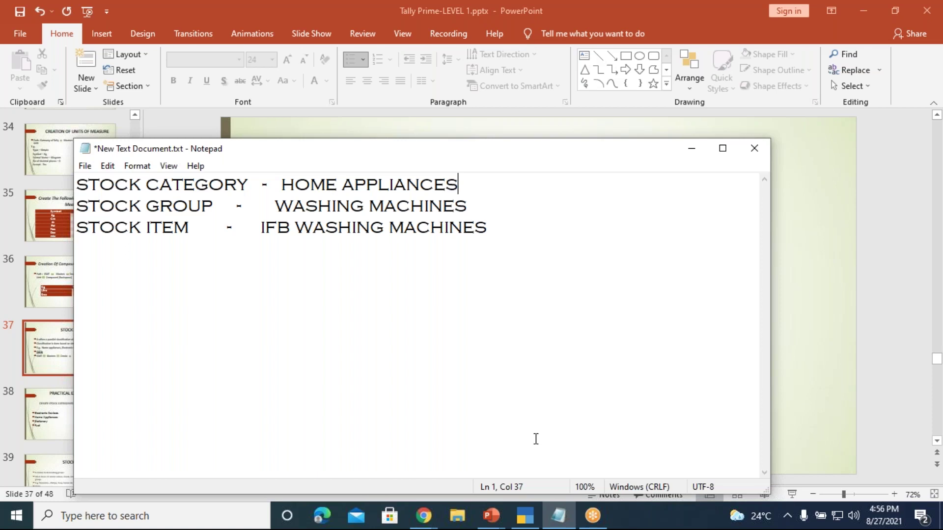
- Switch to the Tally Prime-LEVEL 1 presentation and show the Stock Category slide and its practical exercises slide in the slide show
mouse_move(498, 523)
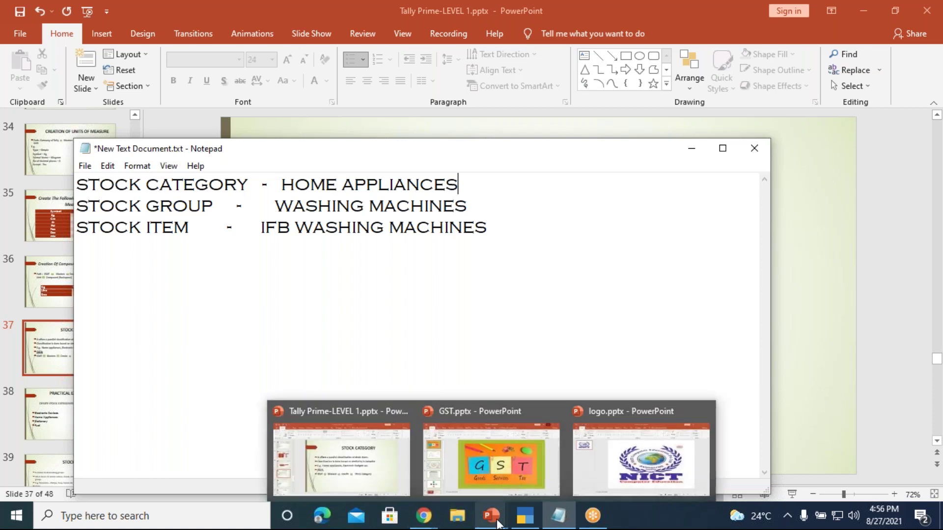
left_click(371, 462)
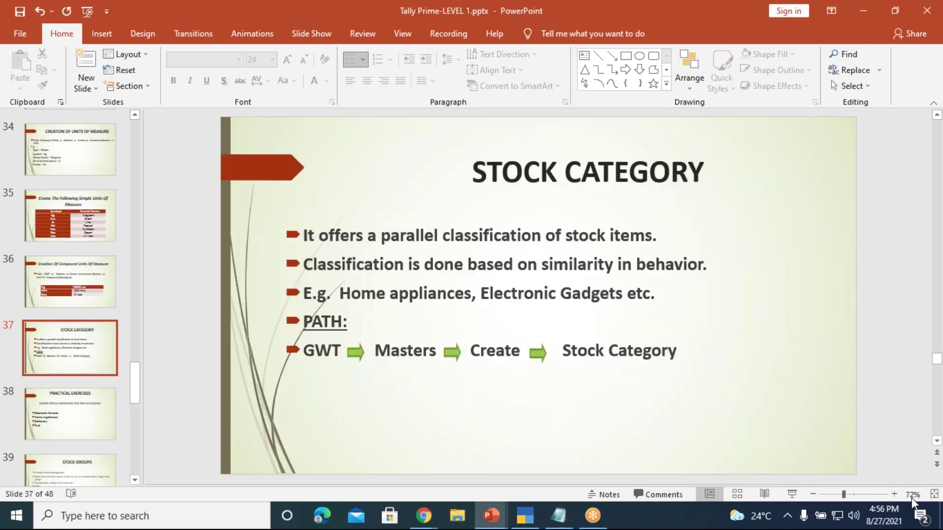
left_click(796, 494)
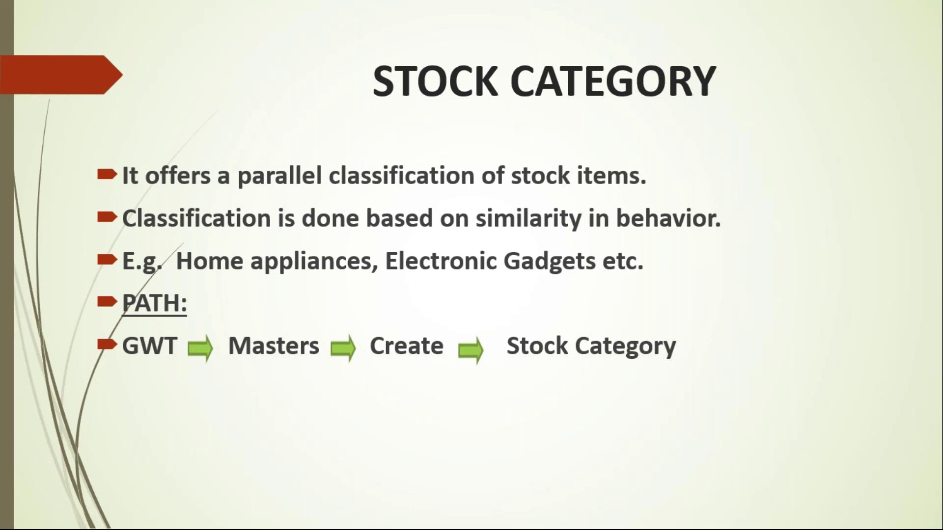
key("Right")
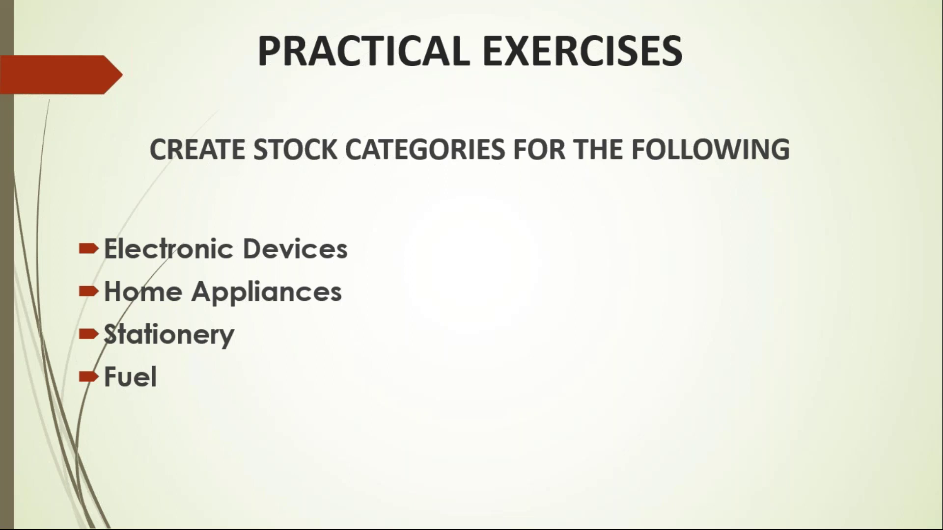
key("Escape")
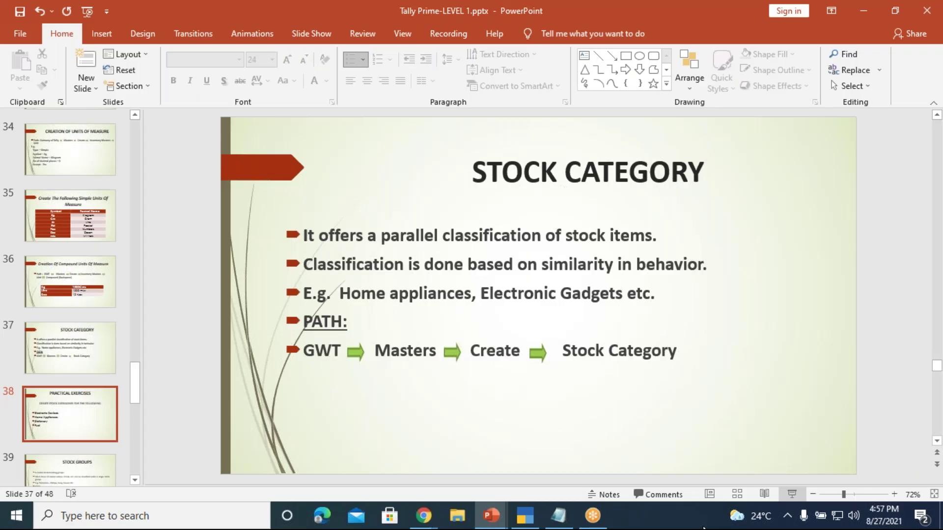
- Switch to TallyPrime, quit the compound unit creation without saving, and open the creation form for a stock category
left_click(525, 516)
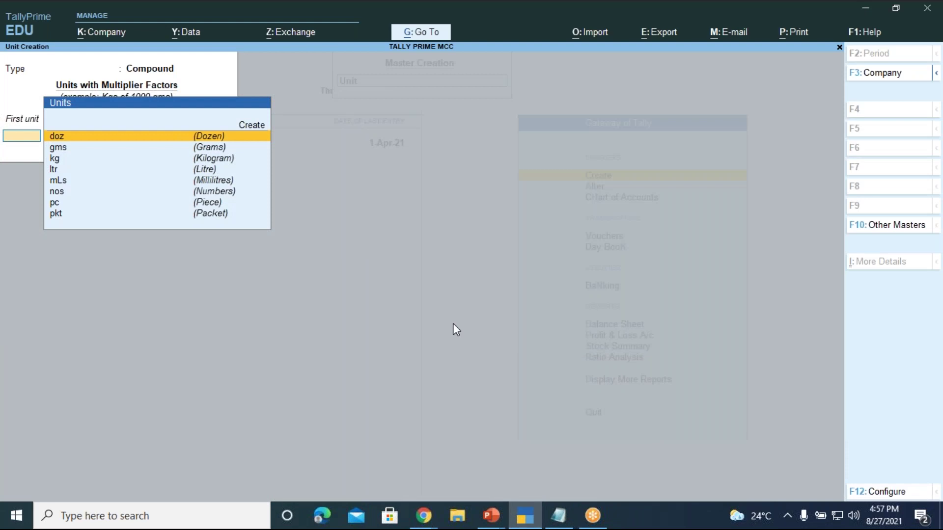
key("Escape")
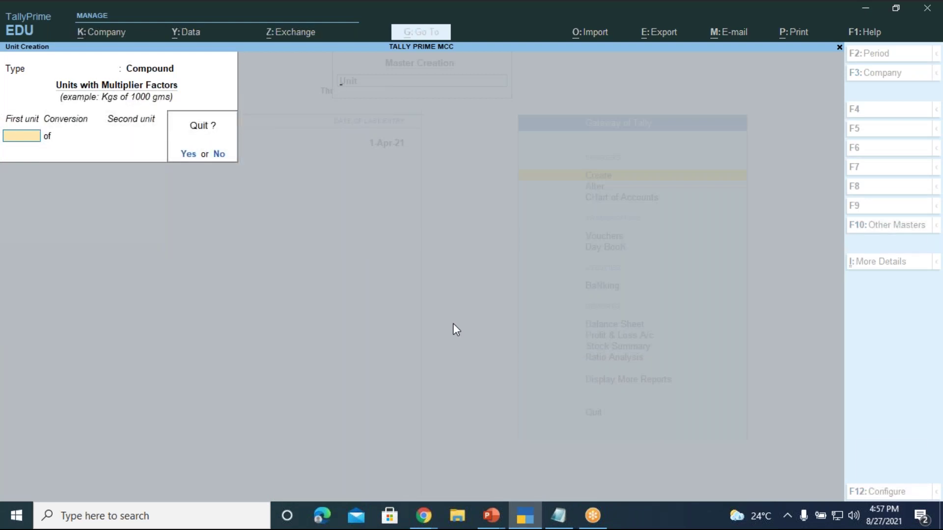
key("y")
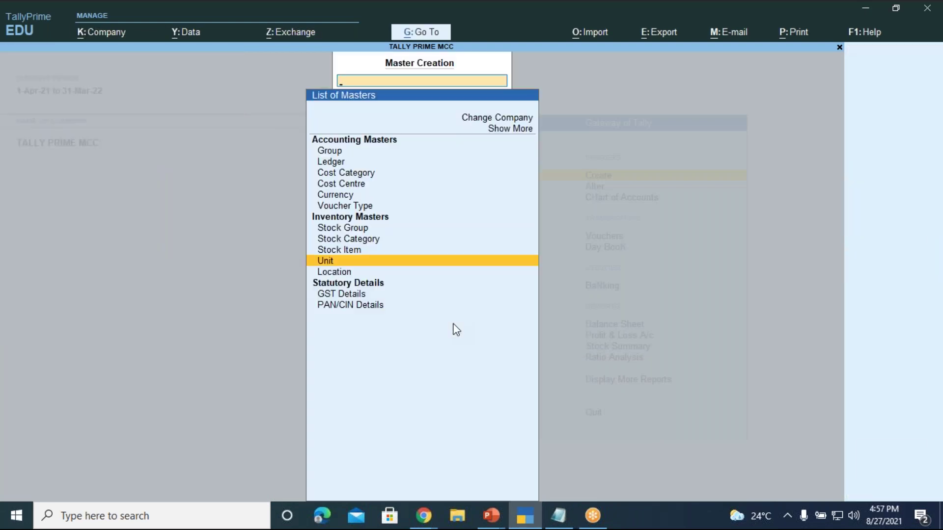
key("Up")
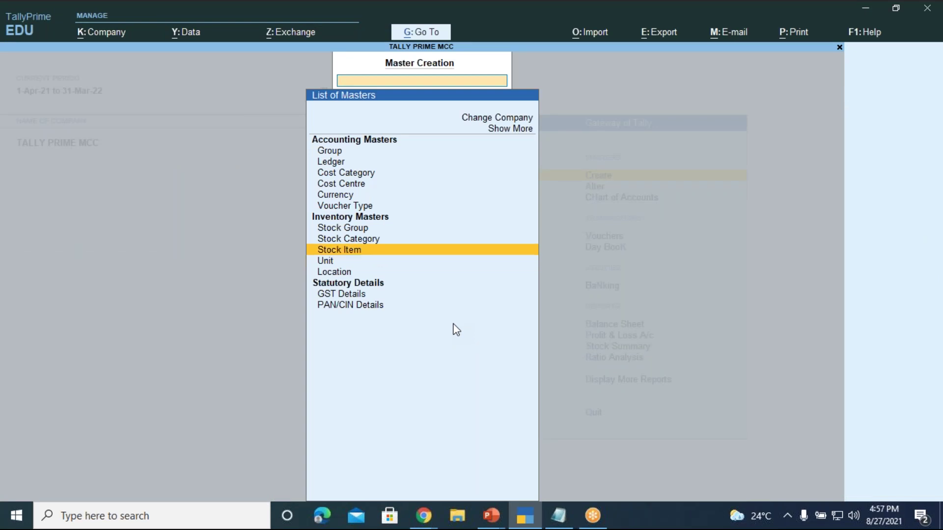
key("Up")
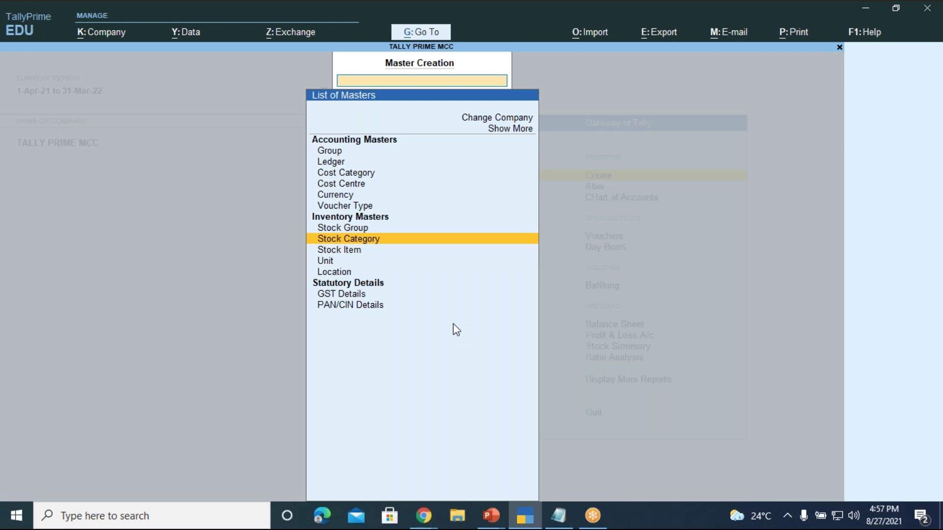
key("Return")
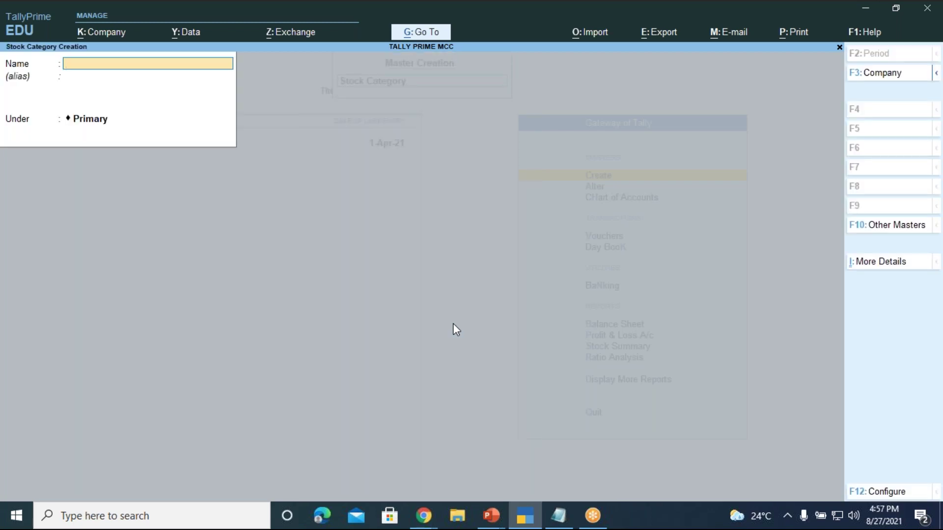
- Create the stock category Electronic Devices under Primary, without an alias, and save it
type("Electronic d")
type("vices")
key("BackSpace")
key("BackSpace")
key("BackSpace")
key("BackSpace")
key("BackSpace")
type("evices")
key("Return")
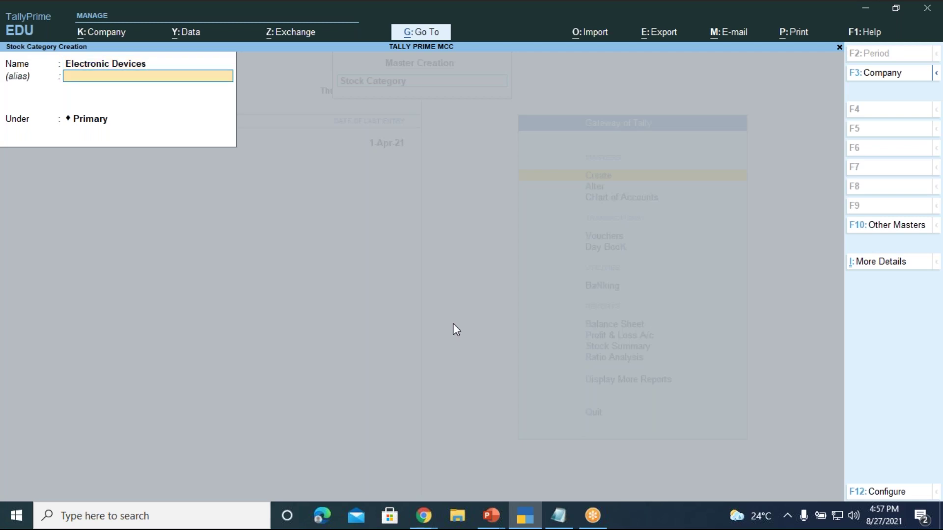
key("Return")
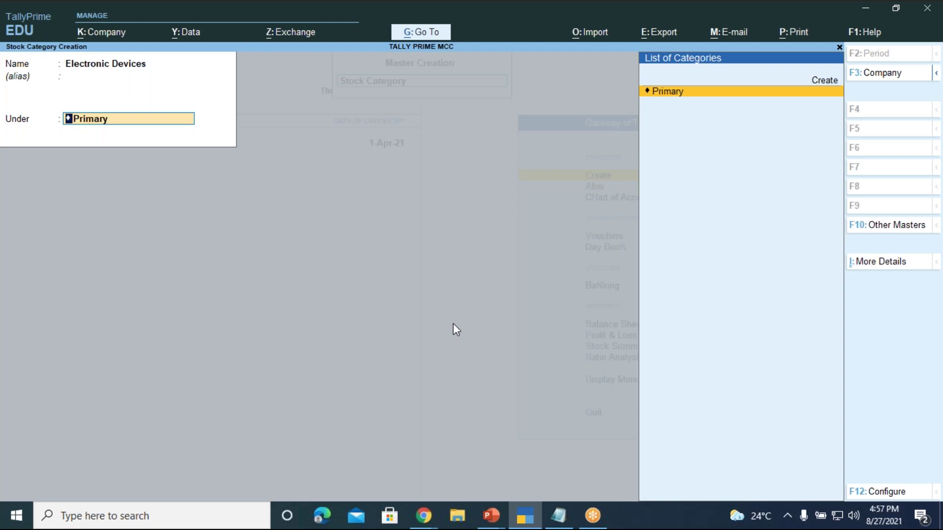
key("Return")
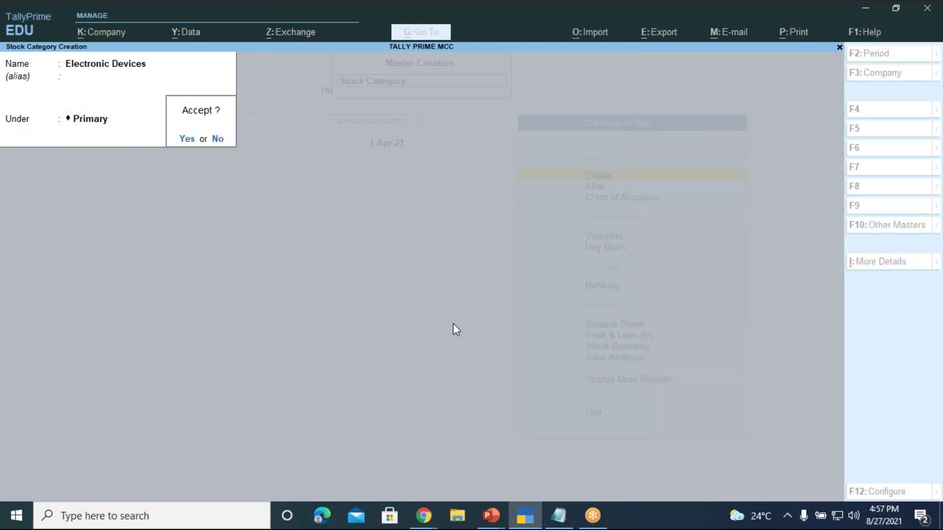
key("Return")
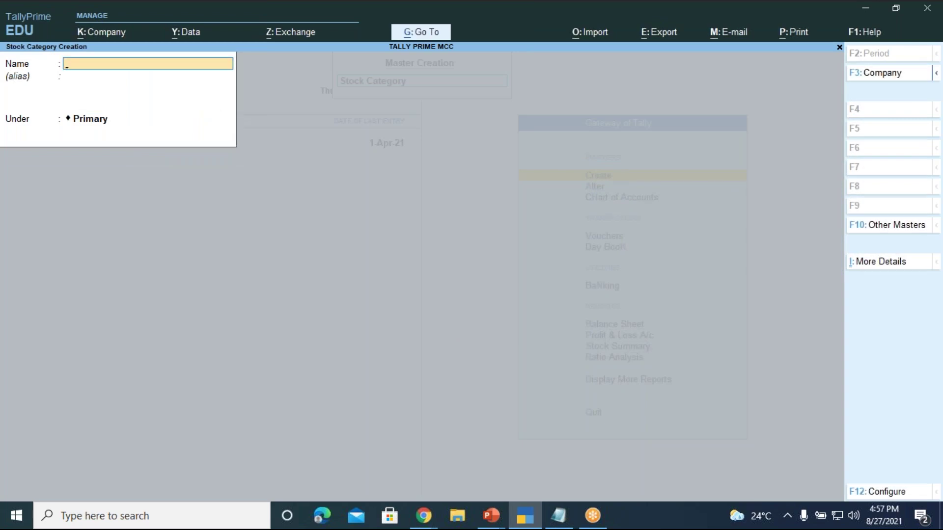
- Create the stock category Home Appliances under Primary, without an alias, and save it
type("Home appliances")
key("Return")
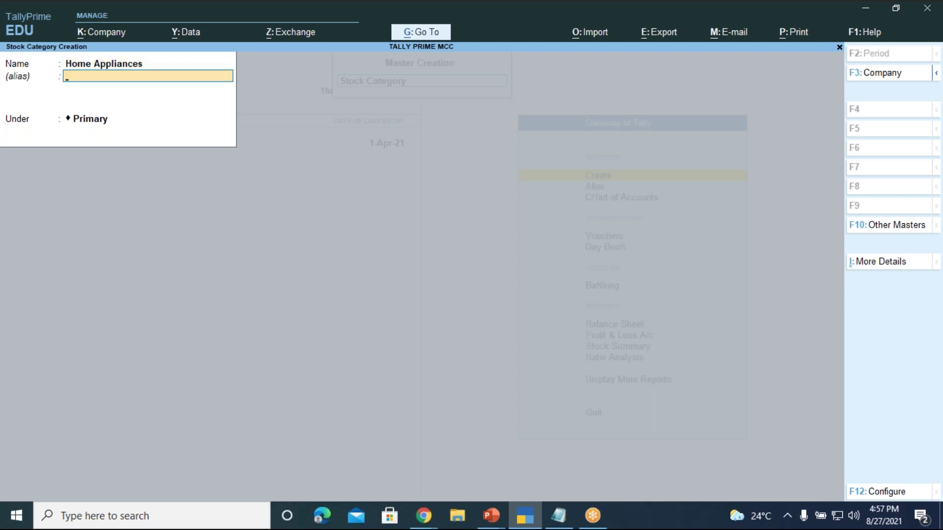
key("Return")
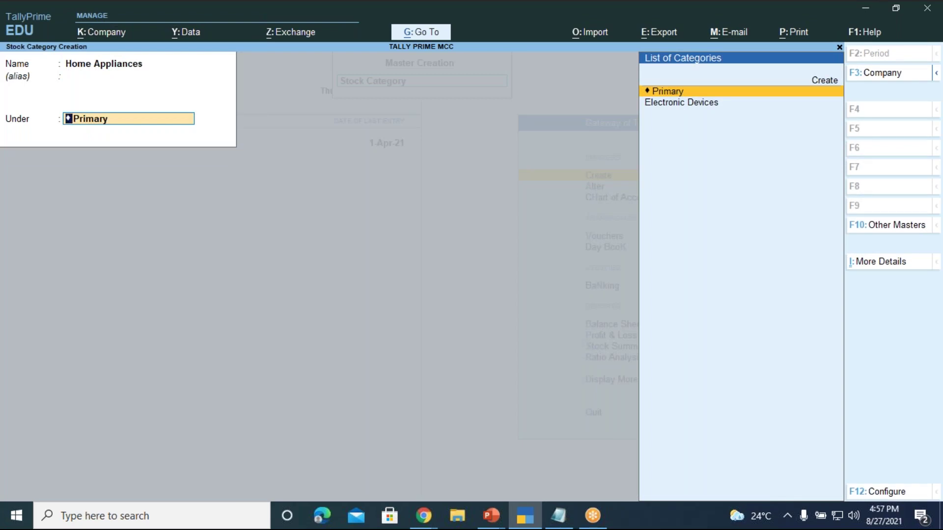
key("Return")
key("Return")
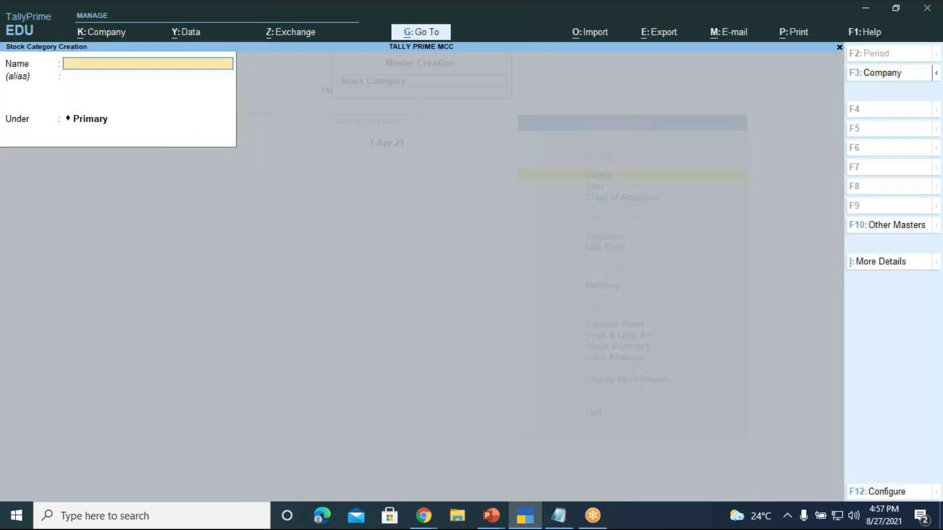
- Create the stock category Stationery under Primary, without an alias, and save it
type("Stationery")
key("Return")
key("Return")
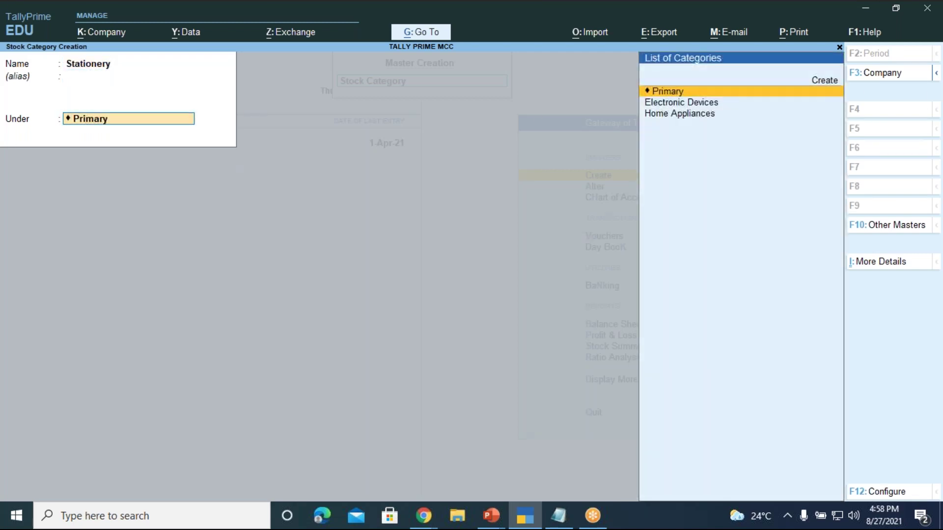
key("Return")
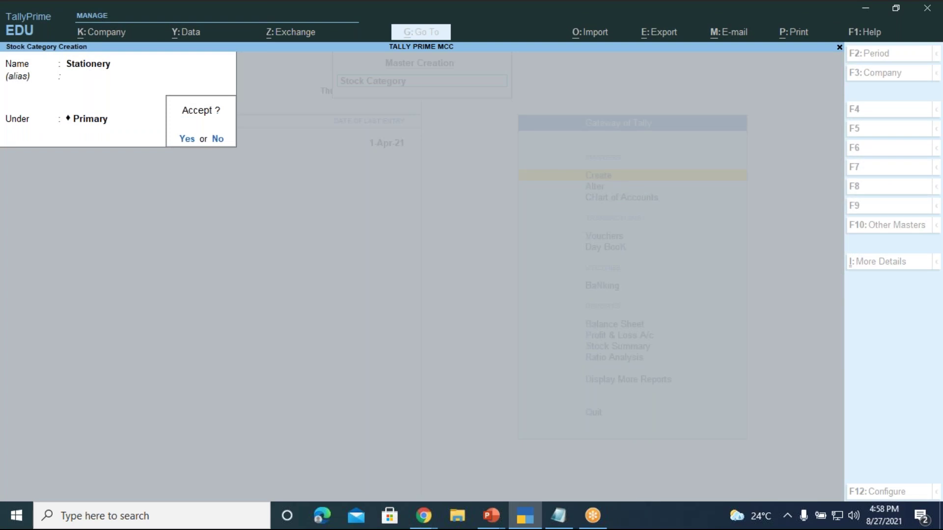
key("Return")
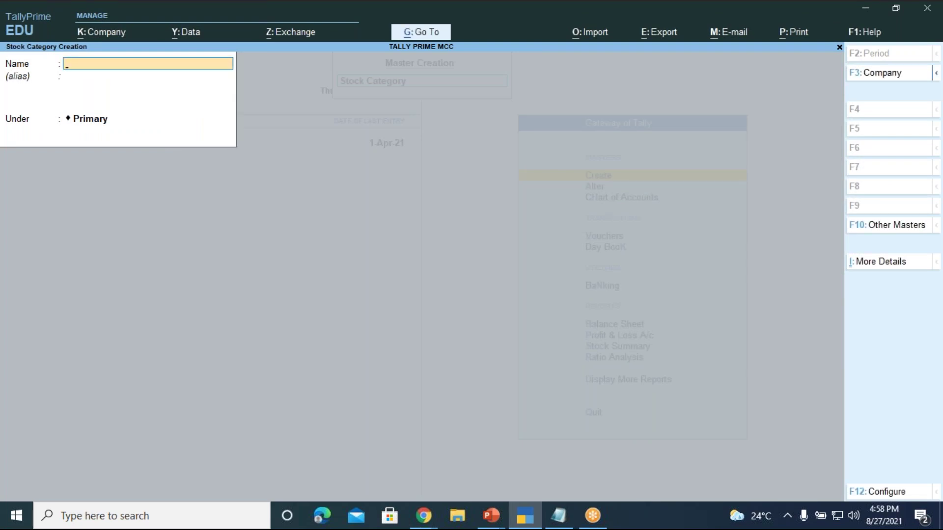
- Create the stock category Fuel under Primary, without an alias, and save it
type("Fuel")
key("Return")
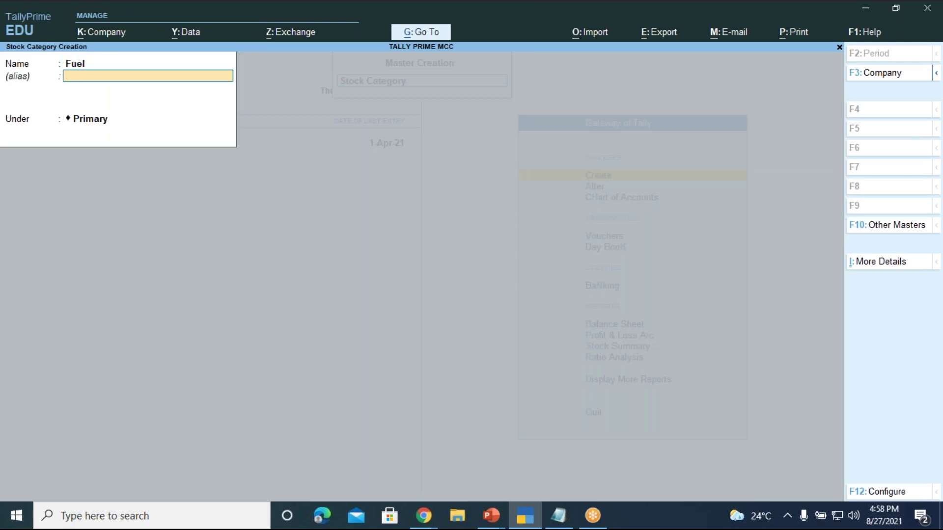
key("Return")
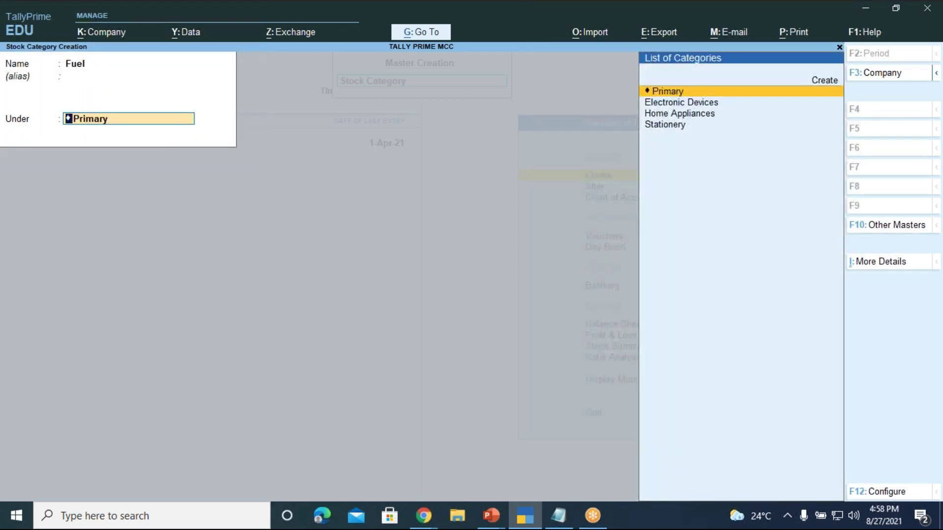
key("Return")
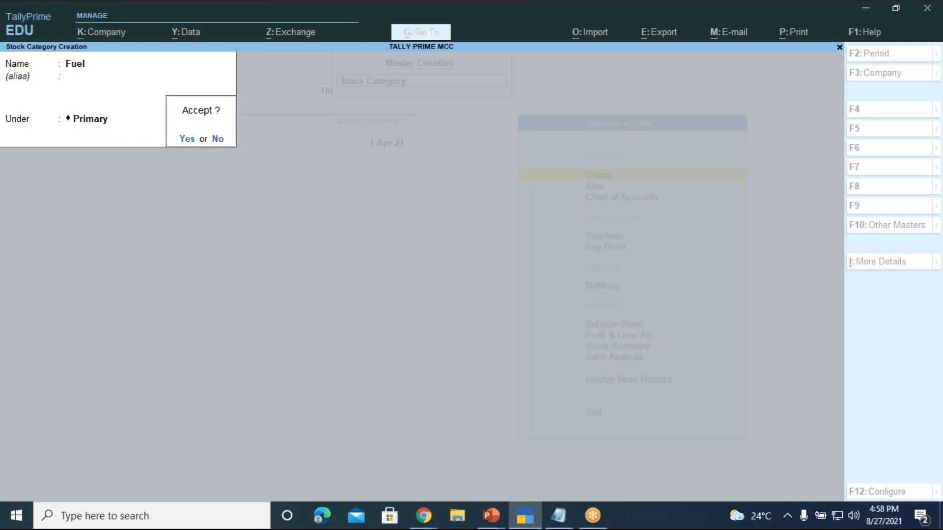
key("Return")
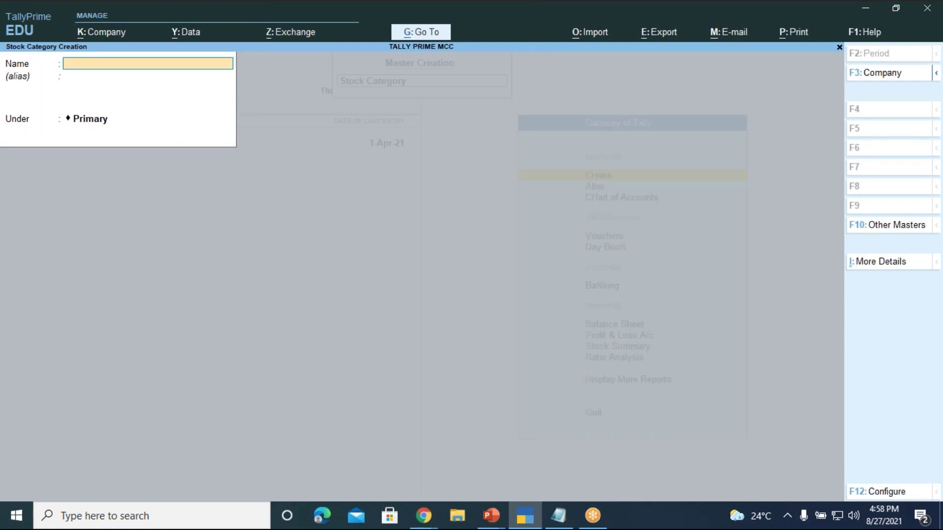
- Switch to the Tally Prime-LEVEL 1 presentation in PowerPoint and start the slide show from the practical exercises slide
left_click(490, 516)
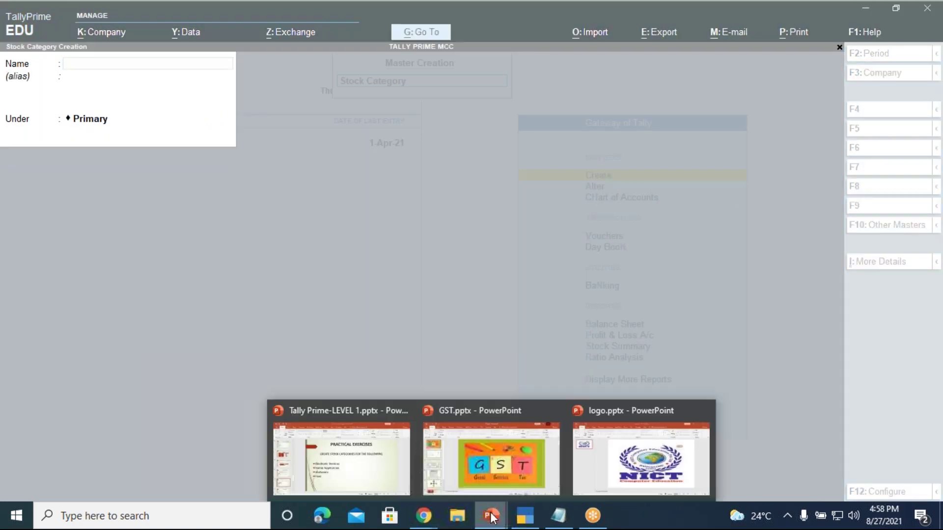
left_click(383, 459)
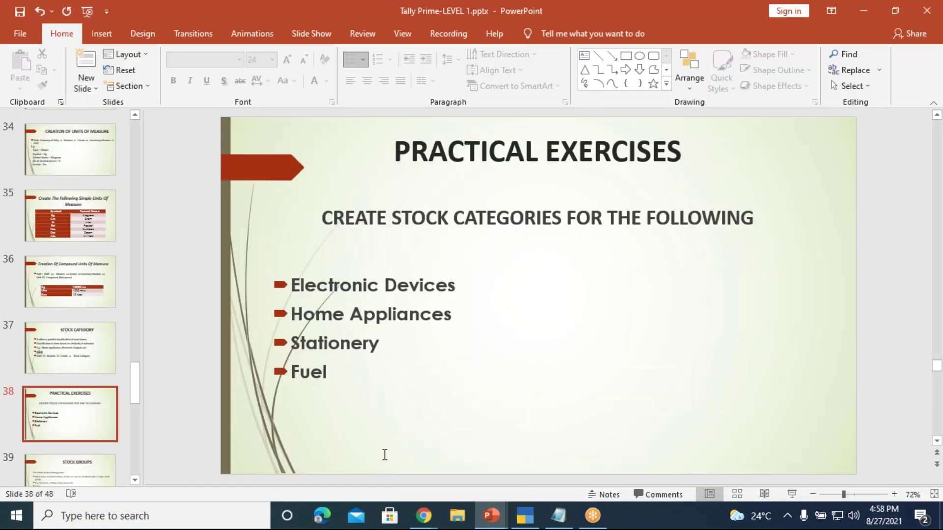
left_click(793, 495)
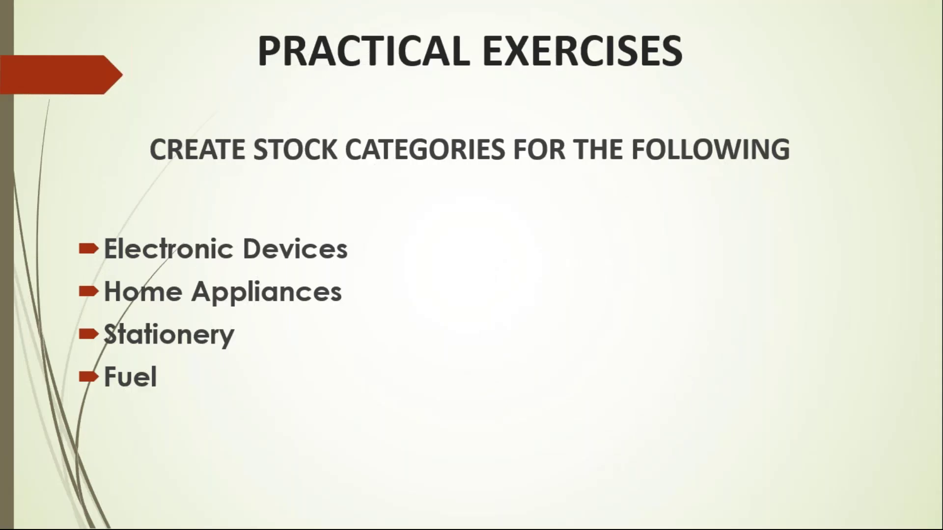
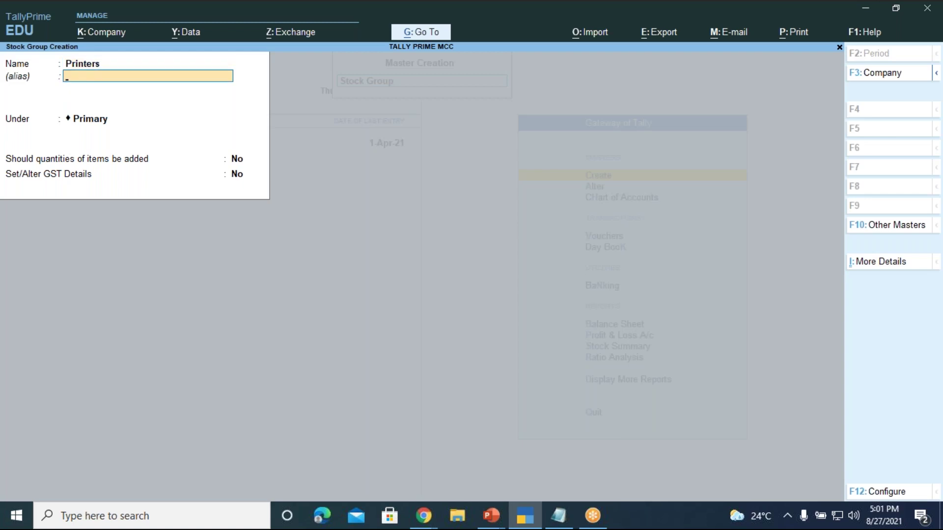
- Place the stock group Printers under Primary, set its item quantities to be added, leave GST details at No and save it
key("Return")
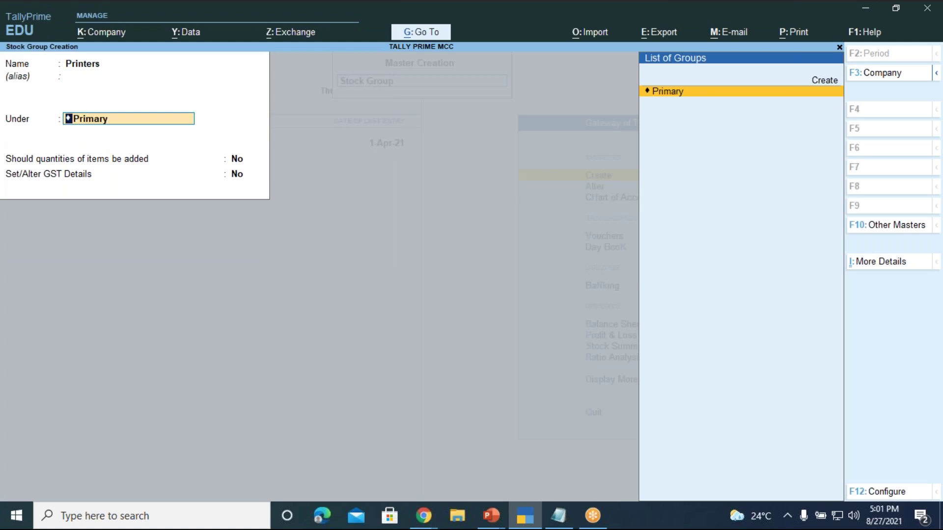
key("Return")
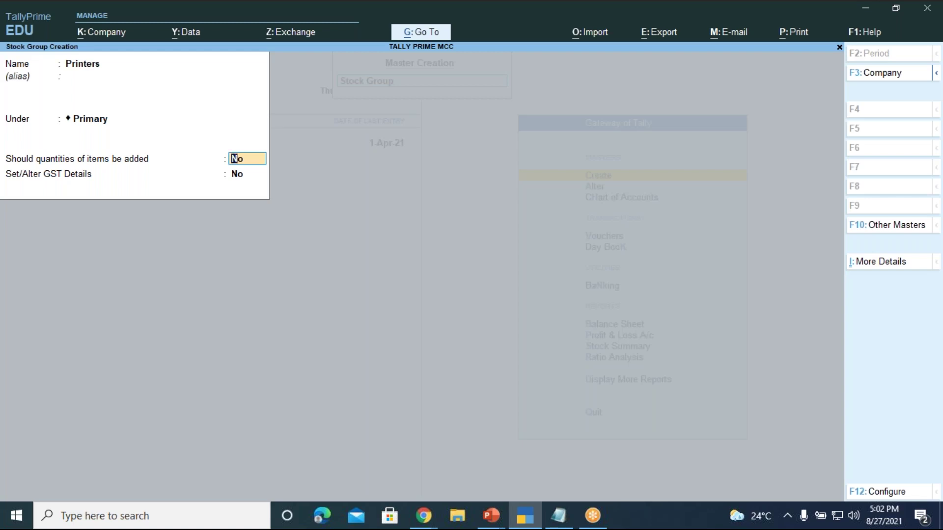
type("y")
key("Return")
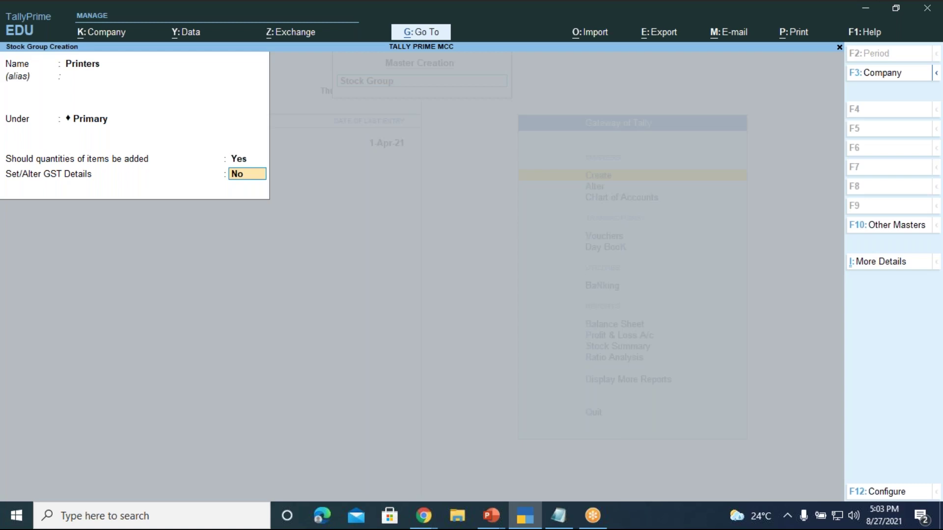
key("Return")
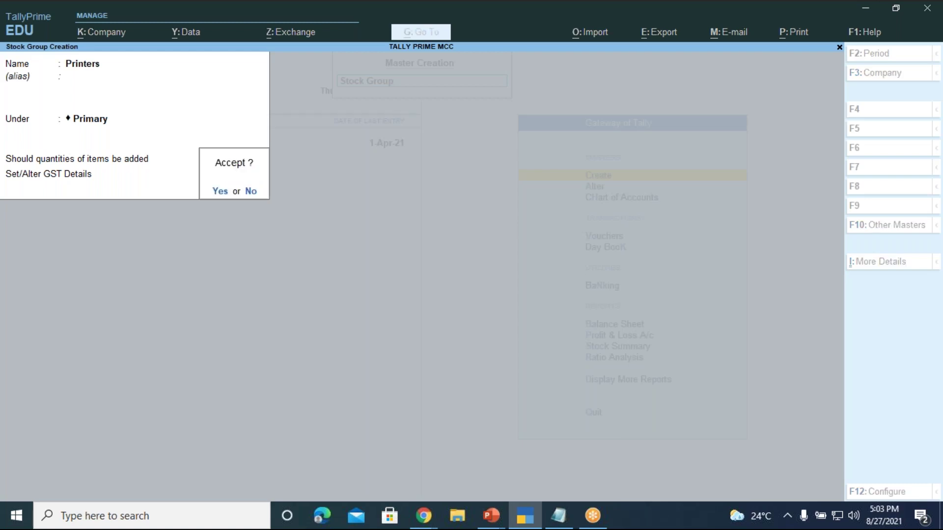
key("Return")
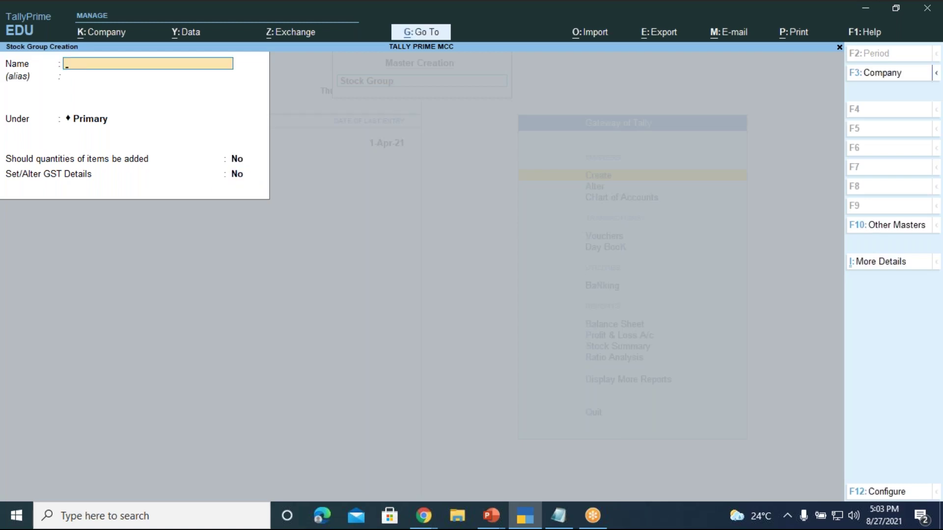
- Create the stock group Computers under Primary, set its item quantities to be added, leave GST details at No and save it
type("Computers")
key("Return")
key("Return")
key("Return")
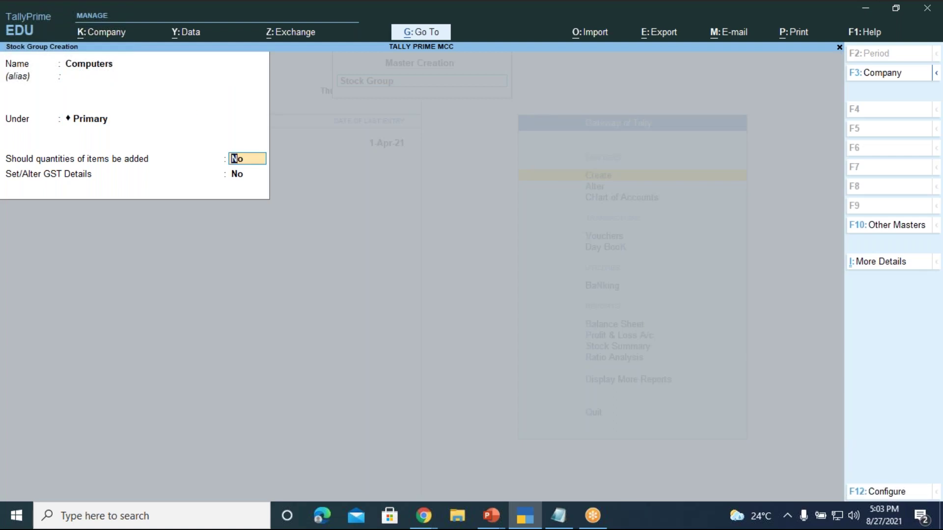
type("y")
key("Return")
key("Return")
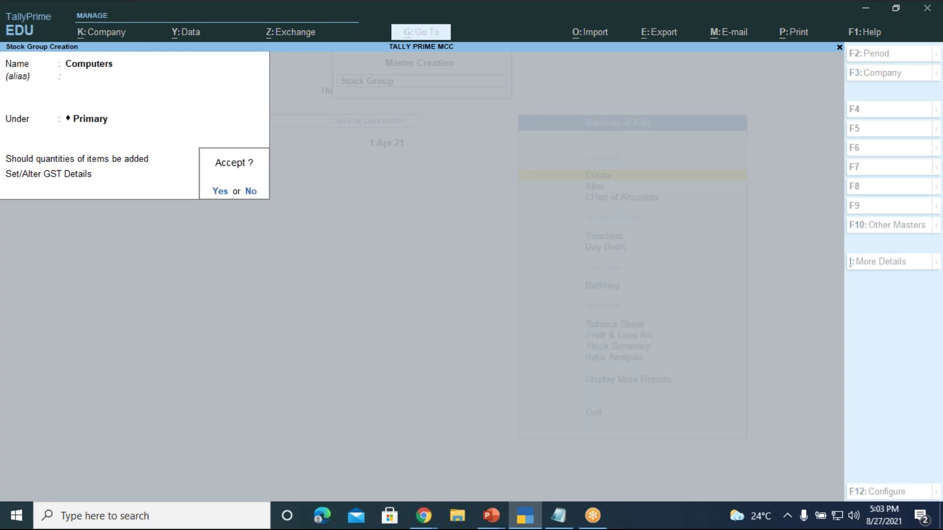
type("y")
- Create the stock group Mobile Phones under Primary without an alias, set its item quantities to be added and save it
type("M")
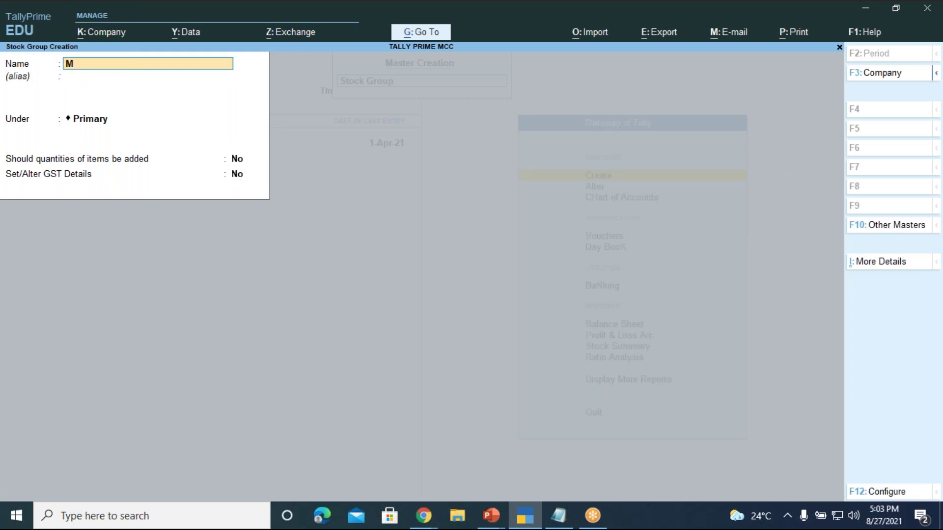
type("obile Phones")
key("Return")
key("Return")
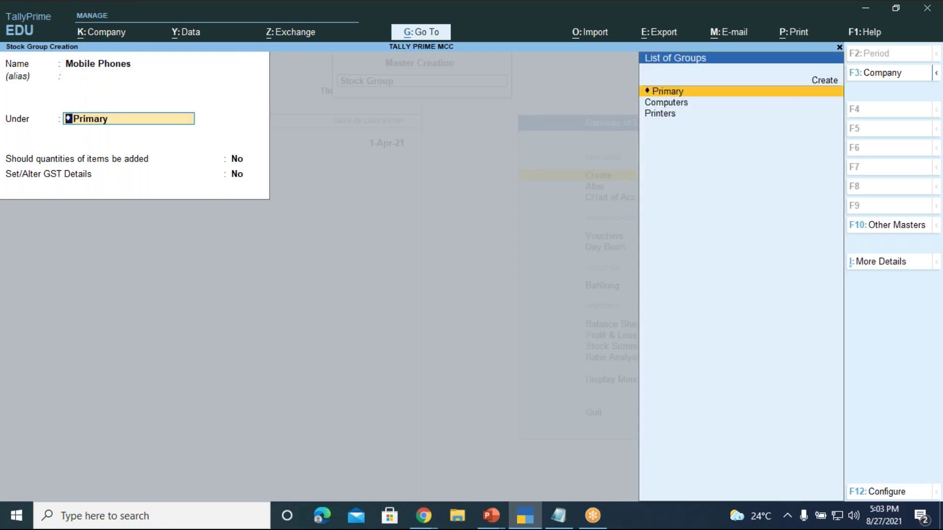
key("Return")
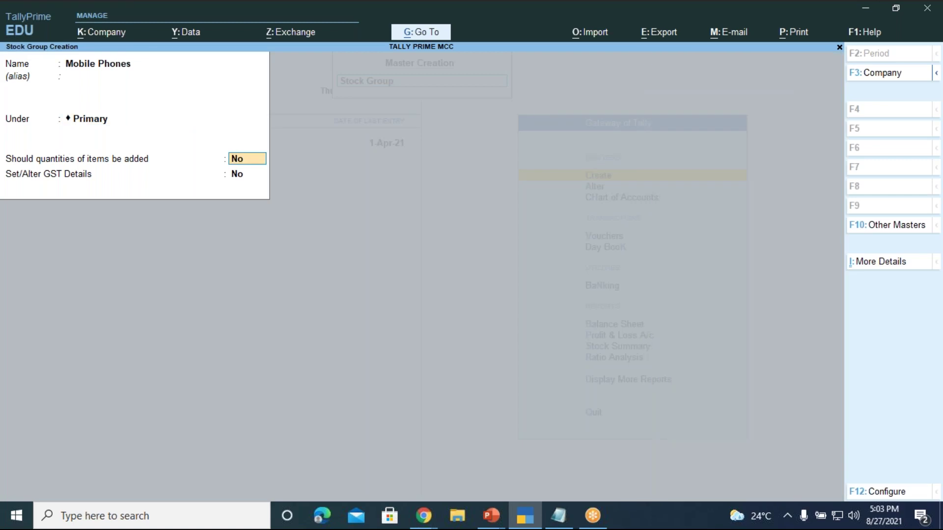
key("y")
key("Return")
key("y")
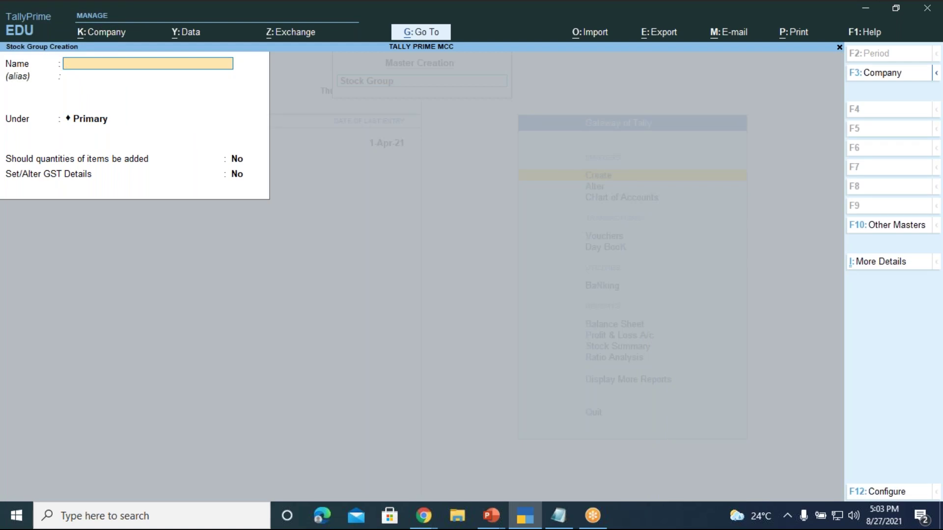
- Create the stock group Notebooks under Primary, set its item quantities to be added, set GST details to No and save it
type("Notebooks")
key("Return")
key("Return")
key("Return")
type("y")
key("Return")
type("n")
key("Return")
key("y")
- Create the stock group Television under Primary, set its item quantities to be added, leave GST details at No and save it
type("Television")
key("Return")
key("Return")
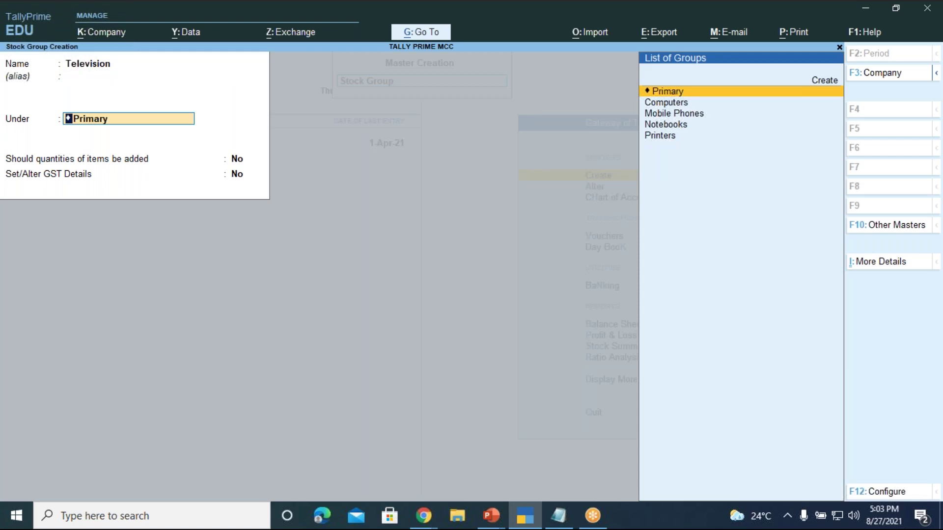
key("Return")
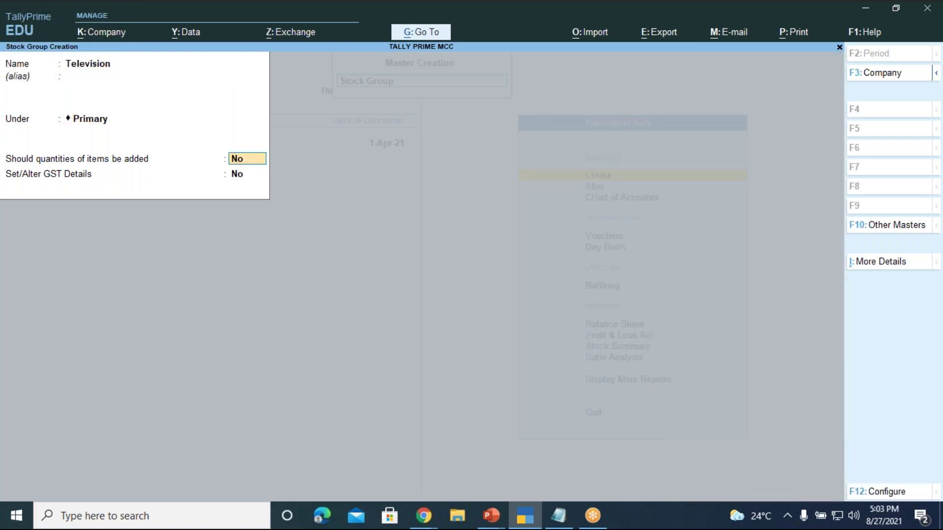
type("y")
key("Return")
key("Return")
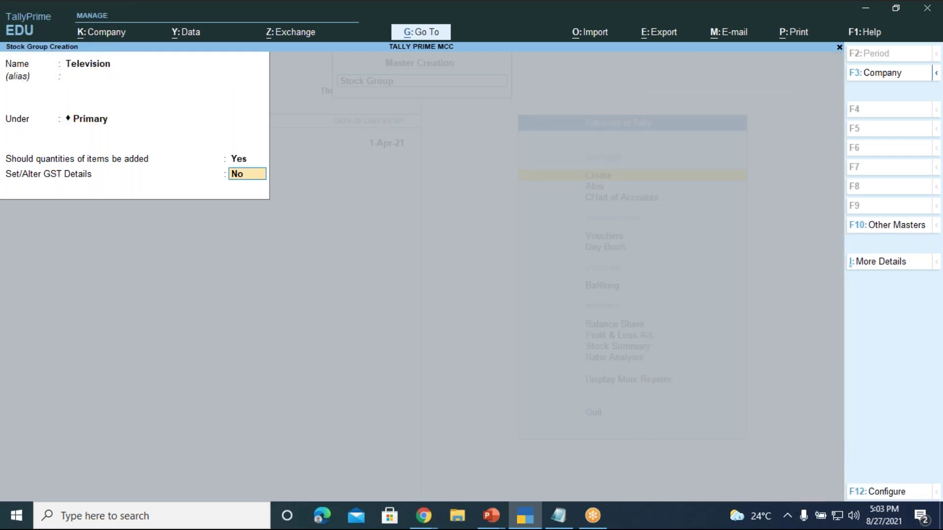
key("y")
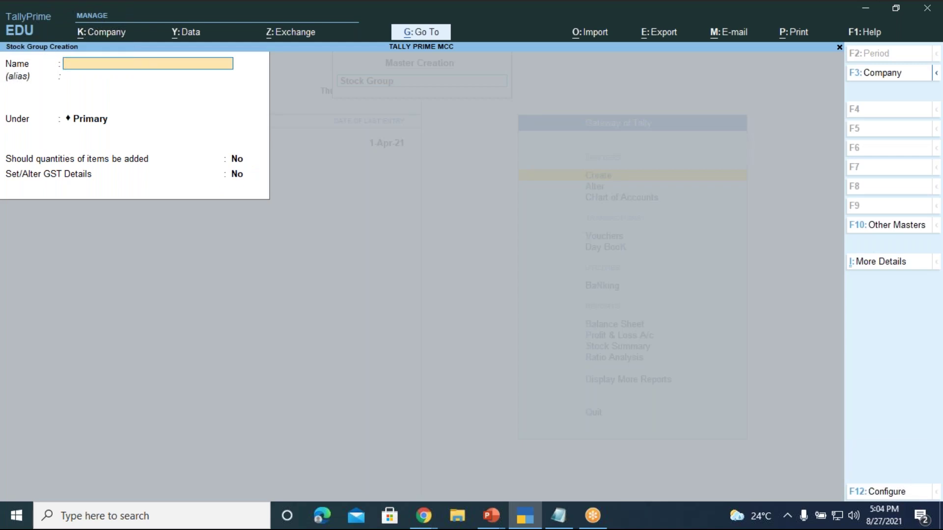
- Create the stock group Liquid Fuel under Primary, set its item quantities to be added, leave GST details at No and save it
type("Liquid Fuel")
key("Return")
key("Return")
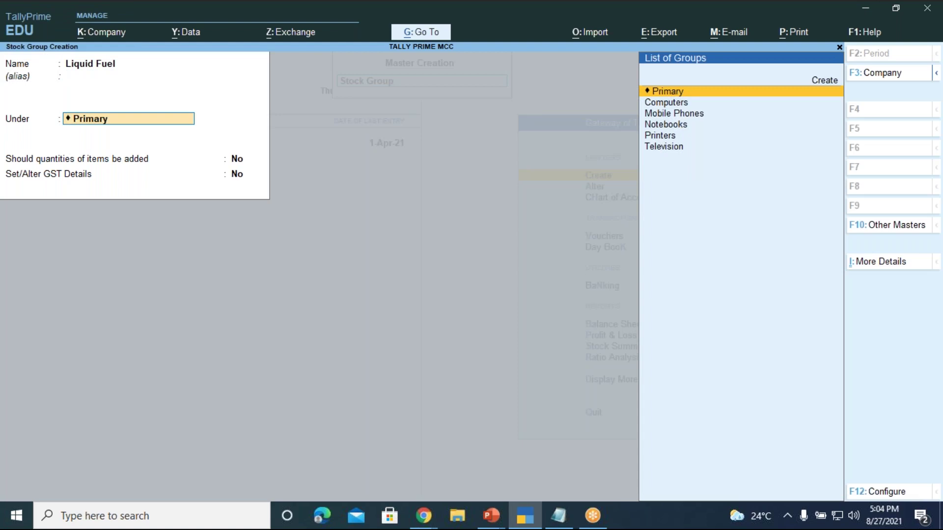
key("Return")
type("y")
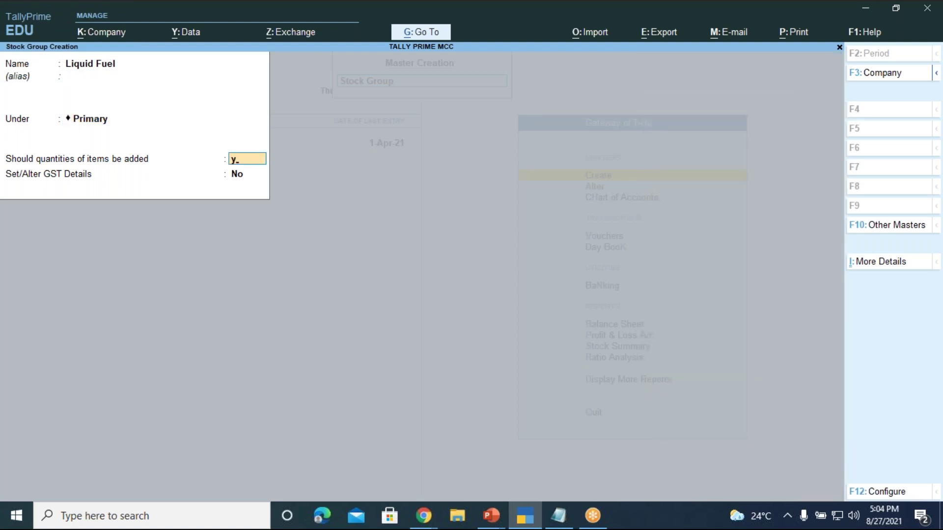
key("Return")
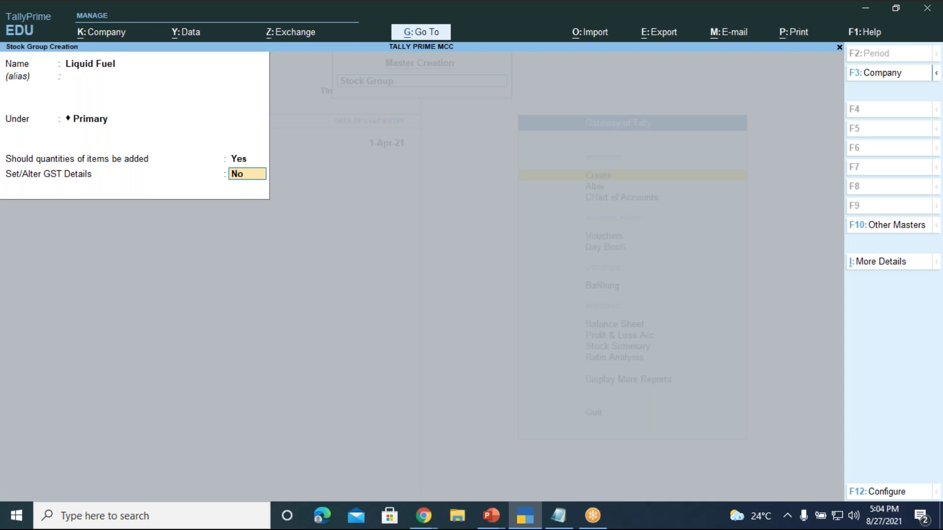
key("Return")
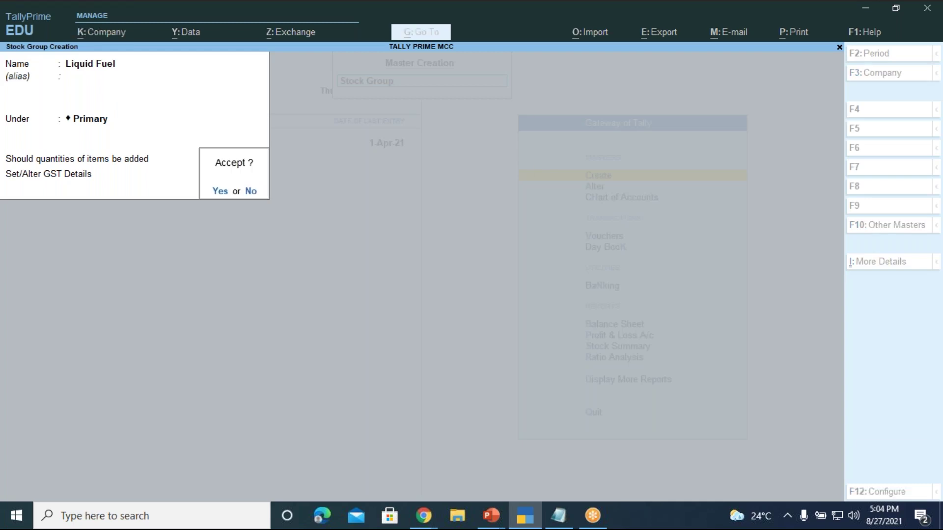
key("Return")
- Create the stock group Solid Fuel under Primary, set its item quantities to be added, leave GST details at No and save it
type("Solid Fuel")
key("Return")
key("Return")
key("Return")
type("y")
key("Return")
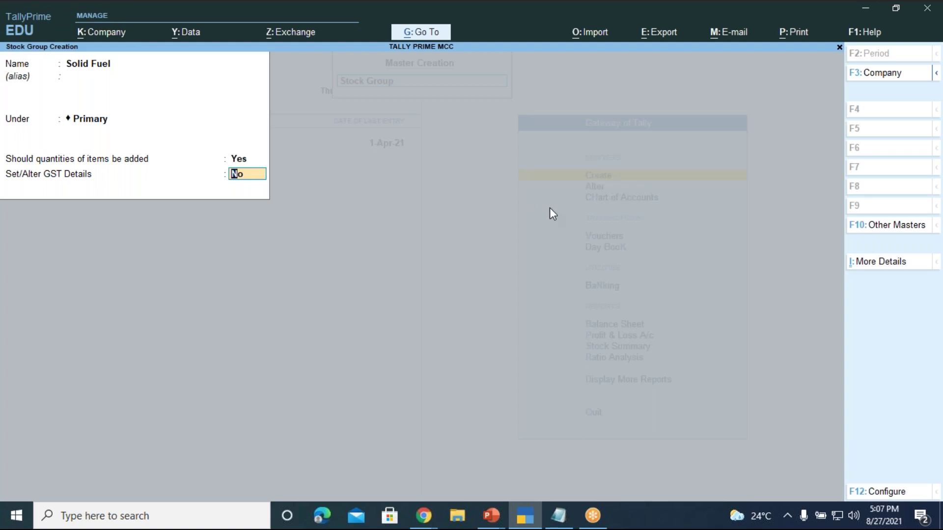
key("Return")
key("Return")
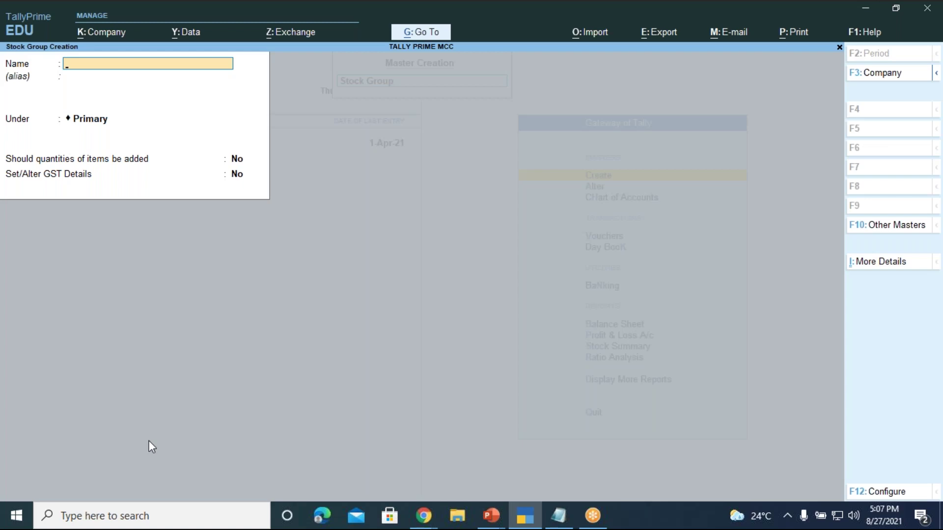
- Switch to the Tally Prime-LEVEL 1 presentation in PowerPoint and start the slide show from the stock groups exercise slide
left_click(502, 523)
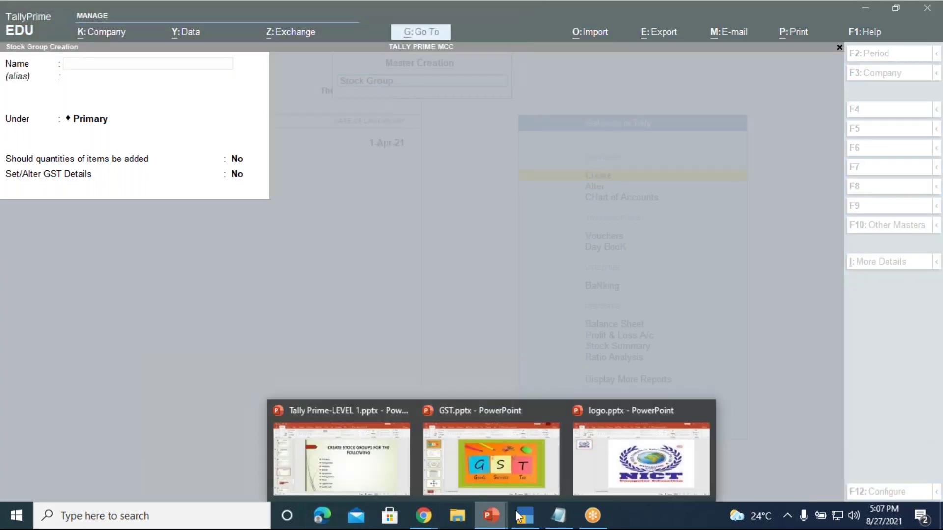
left_click(382, 462)
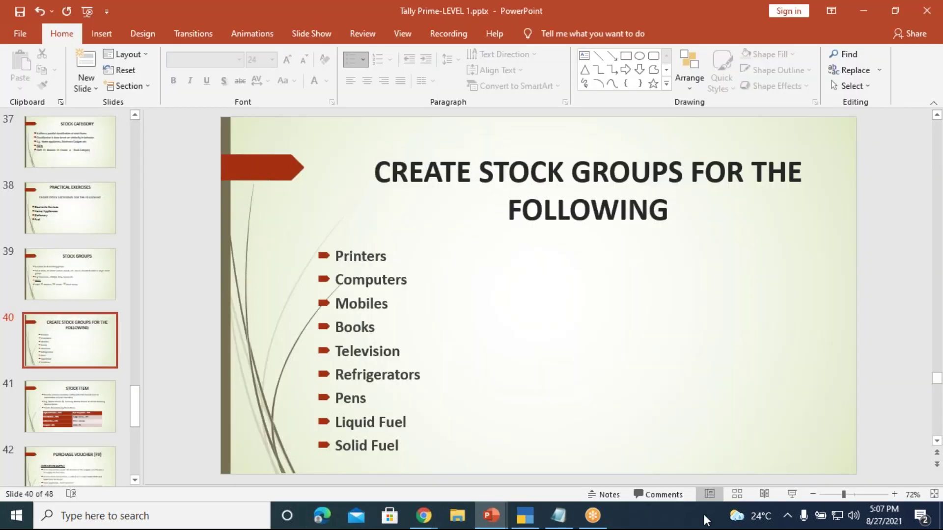
left_click(794, 498)
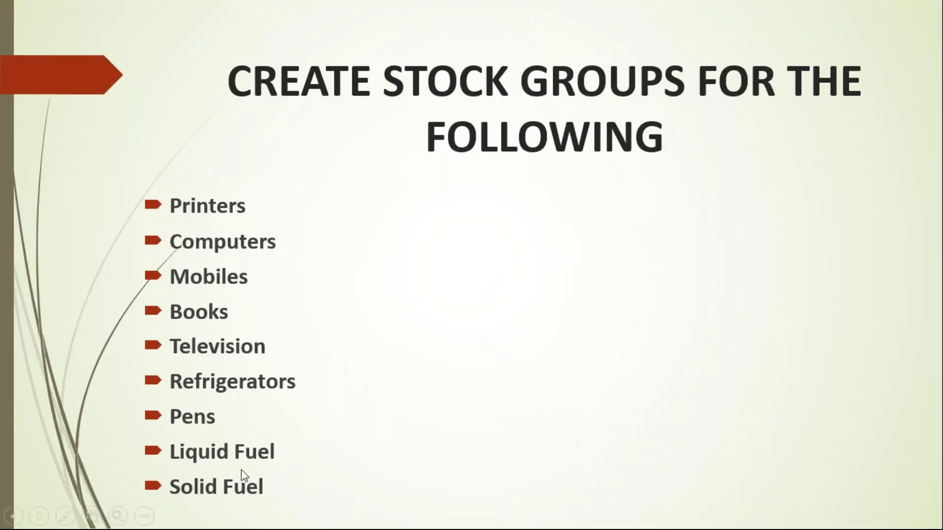
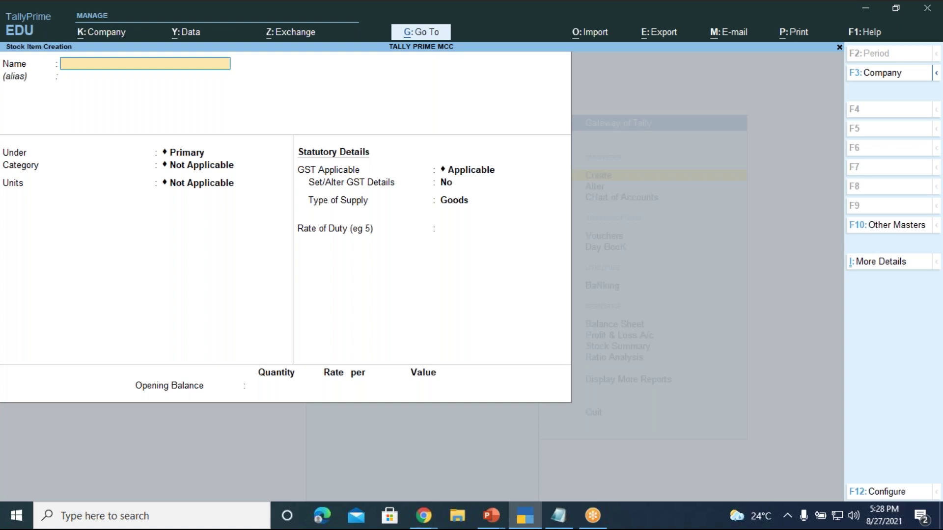
- Name the new stock item Logitech Printers and leave its alias empty
type("Logitech Printers")
key("Return")
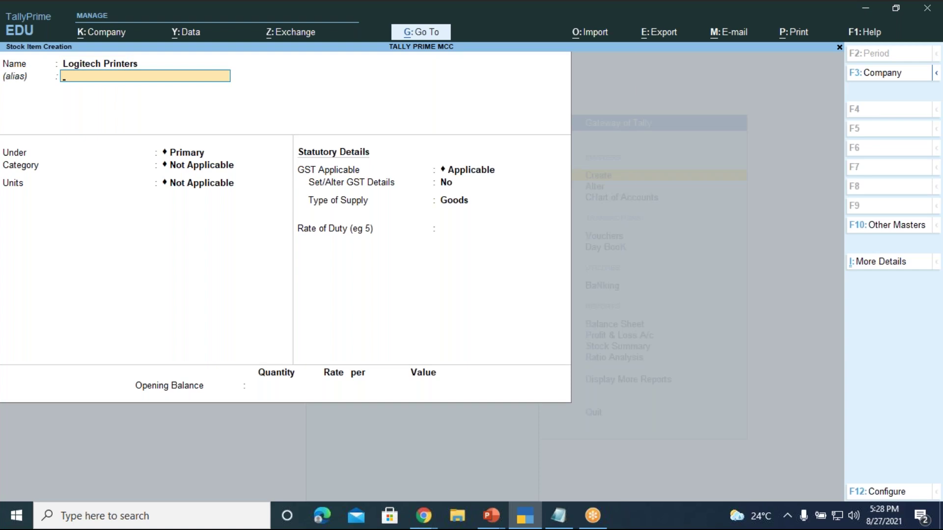
key("Return")
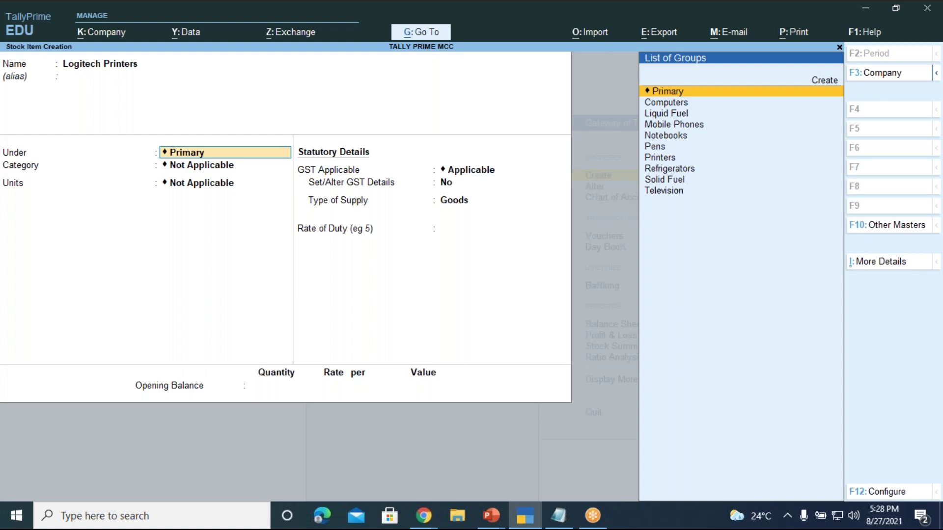
- Review the general, inventory, GST and statutory options in the stock item configuration and close it without changing any of them
key("F12")
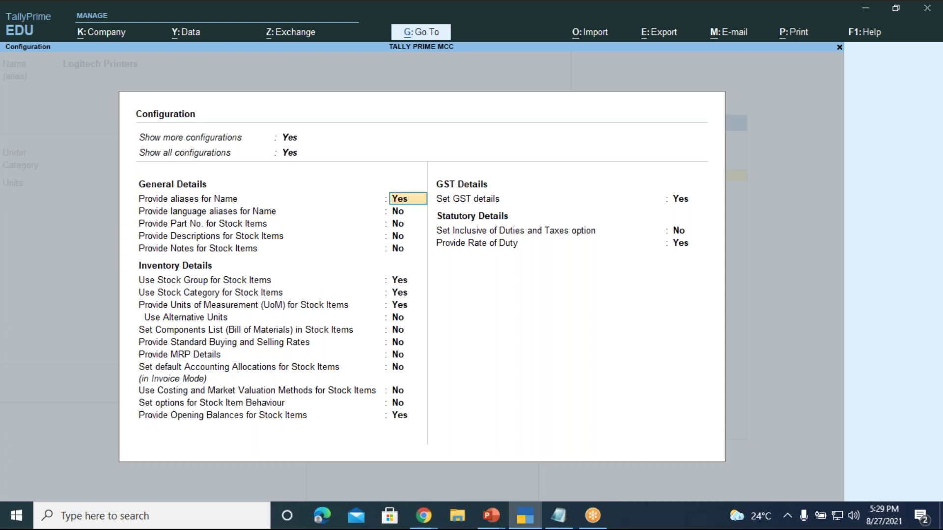
key("Down")
key("Down")
key("Down")
key("Down")
key("Down")
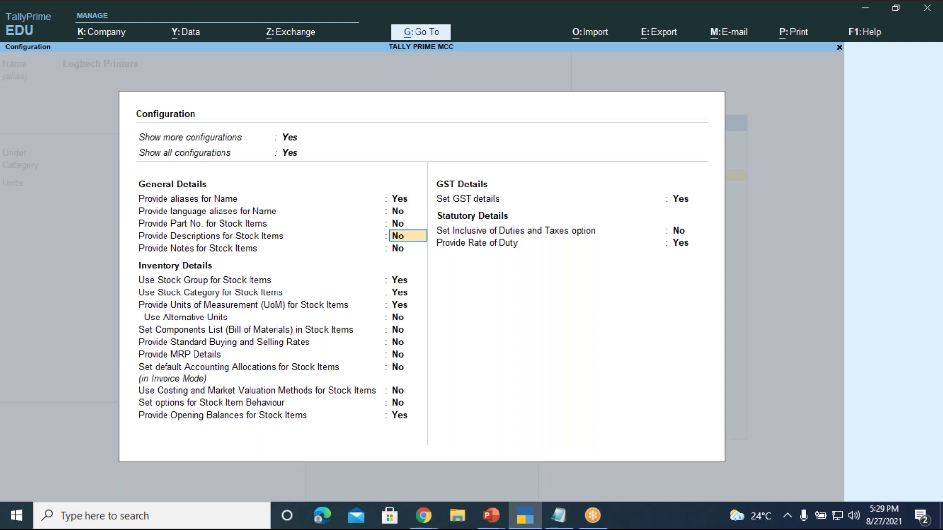
key("Down")
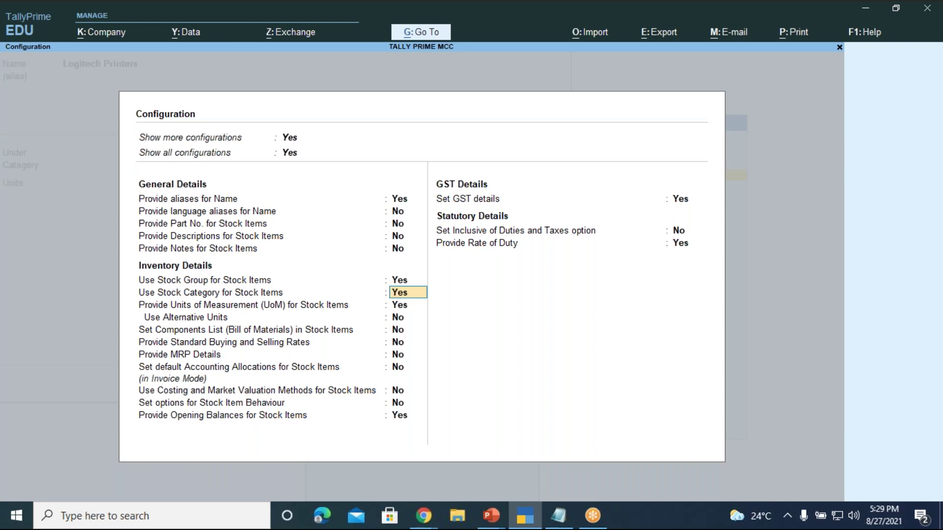
key("Down")
key("Down")
key("Down")
key("Down")
key("Down")
key("Down")
key("Down")
key("Down")
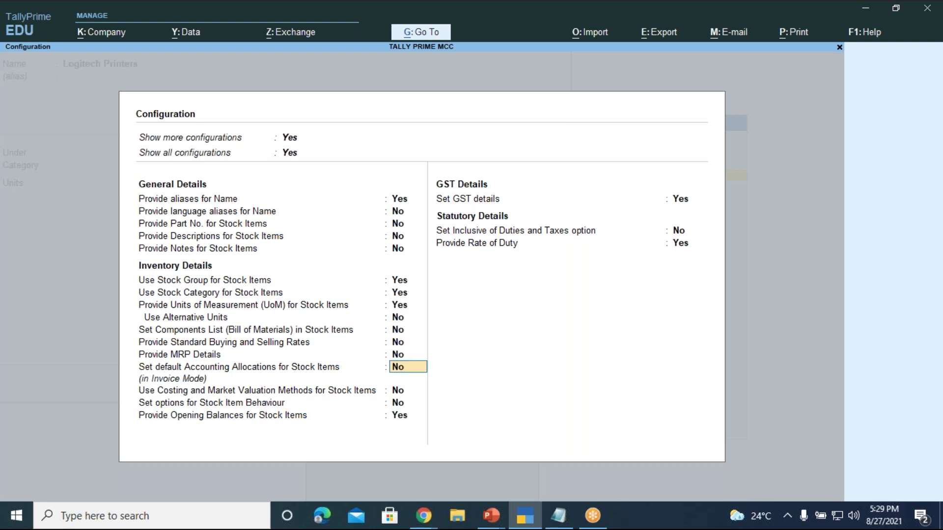
key("Down")
key("Down")
key("Down")
key("Down")
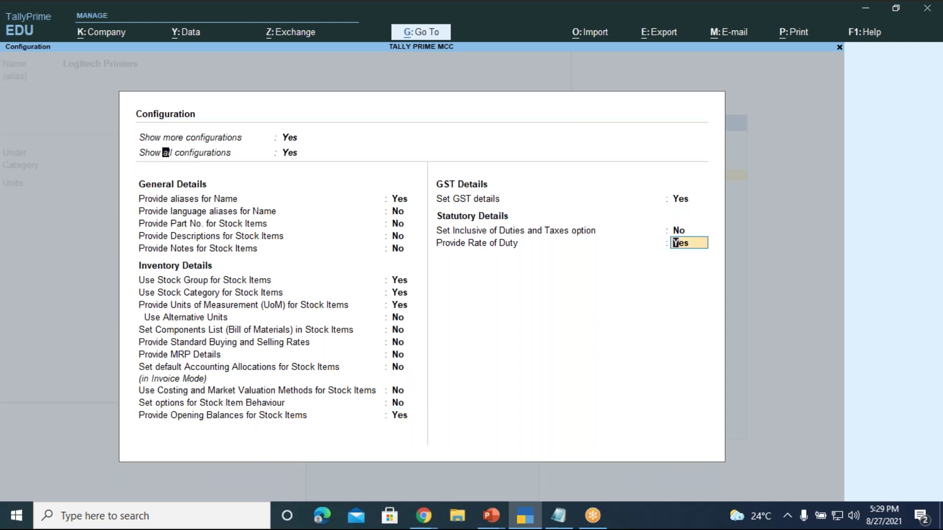
key("Return")
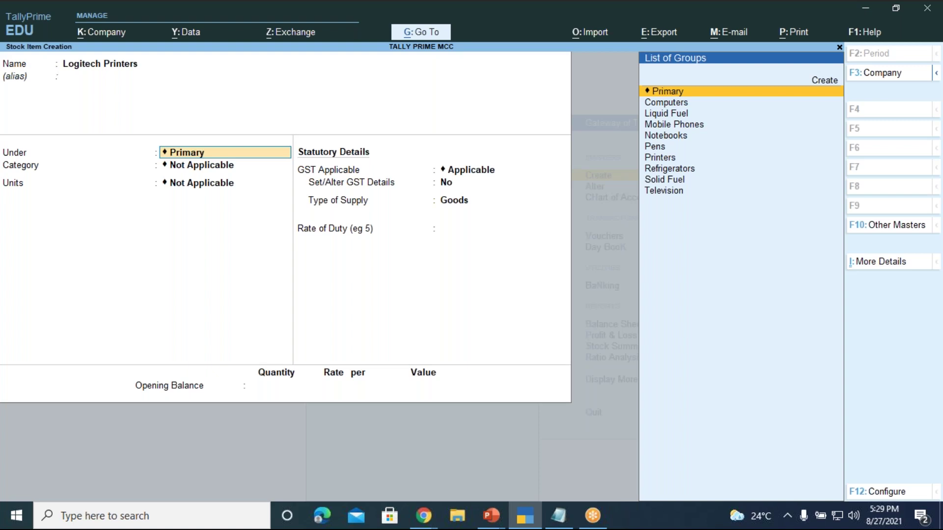
- Place the Logitech Printers stock item under the Printers group and assign it the Electronic Devices category
key("Down")
key("Down")
key("Down")
key("Down")
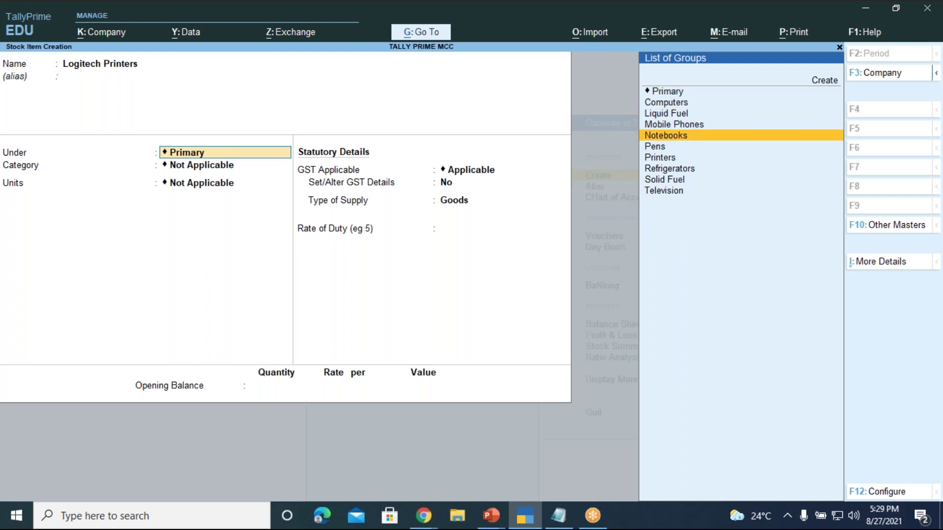
key("Down")
key("Down")
key("Return")
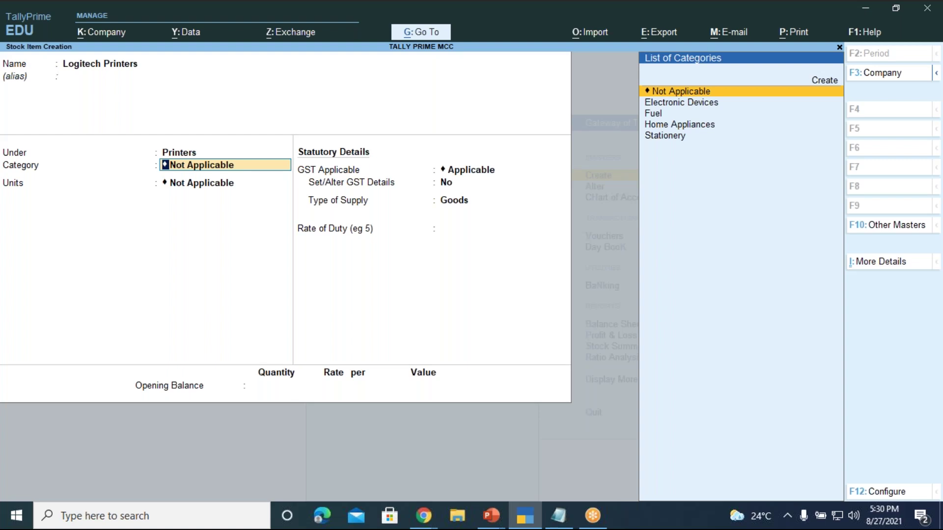
key("Down")
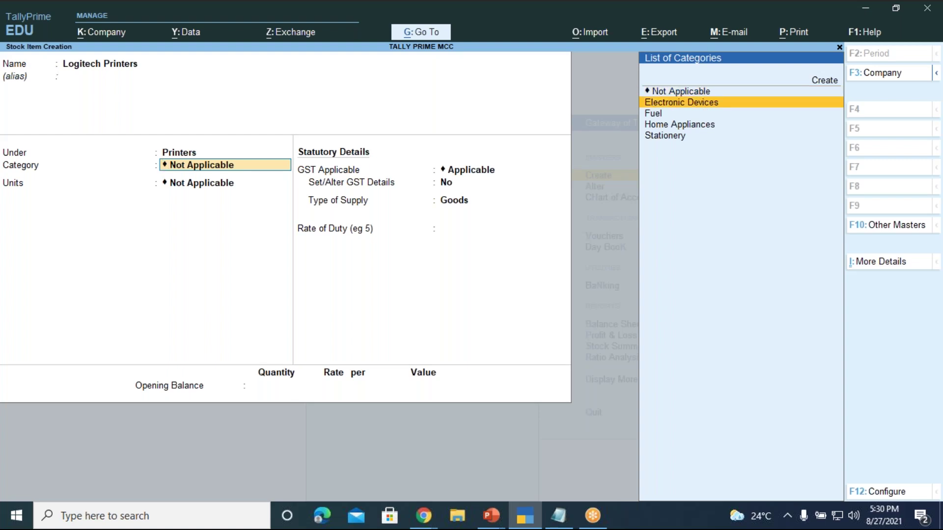
key("Return")
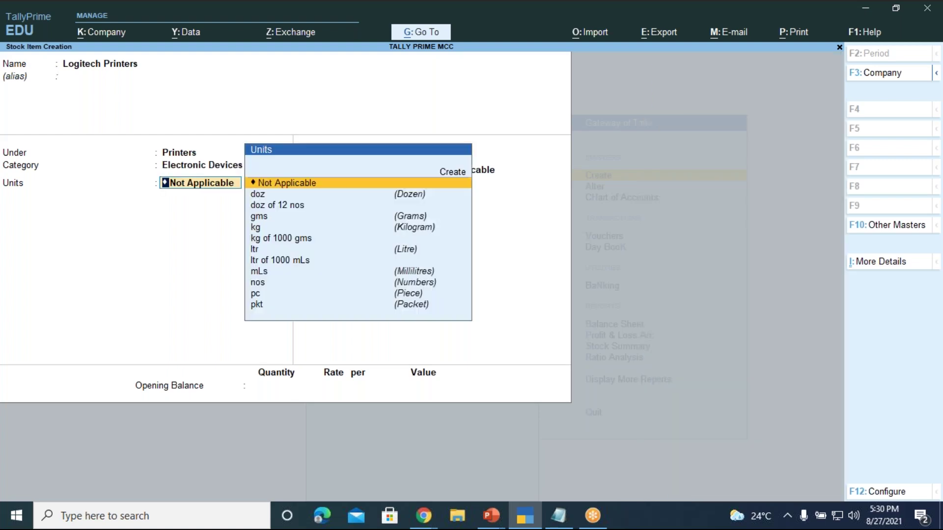
- Set the unit of measure for the Logitech Printers stock item to nos (Numbers)
key("Down")
key("Down")
key("Down")
key("Down")
key("Down")
key("Down")
key("Down")
key("Down")
key("Down")
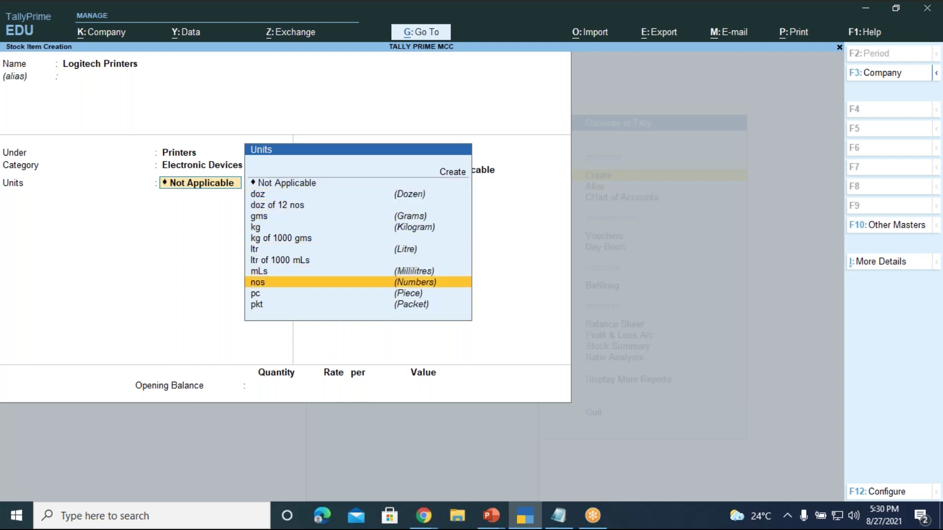
key("Return")
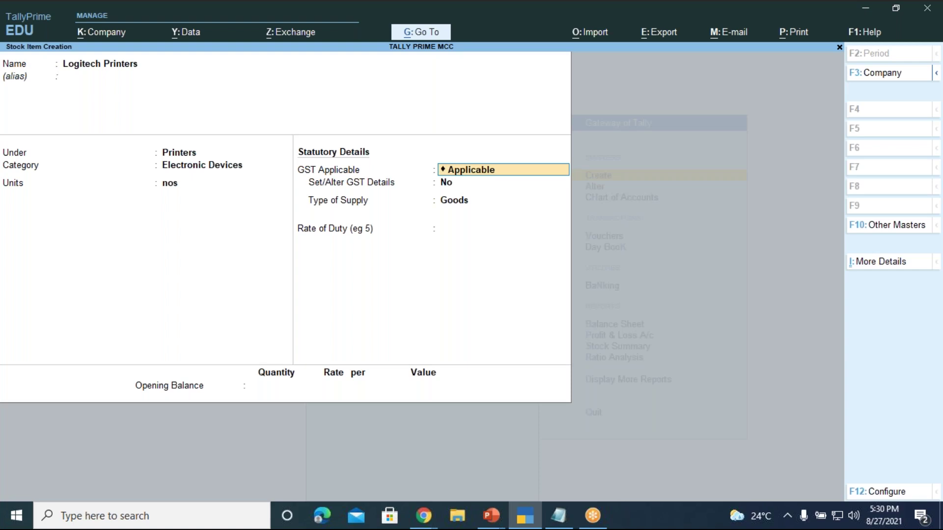
- Open the stock item configuration and read through its general and inventory options down to the GST details setting
key("F12")
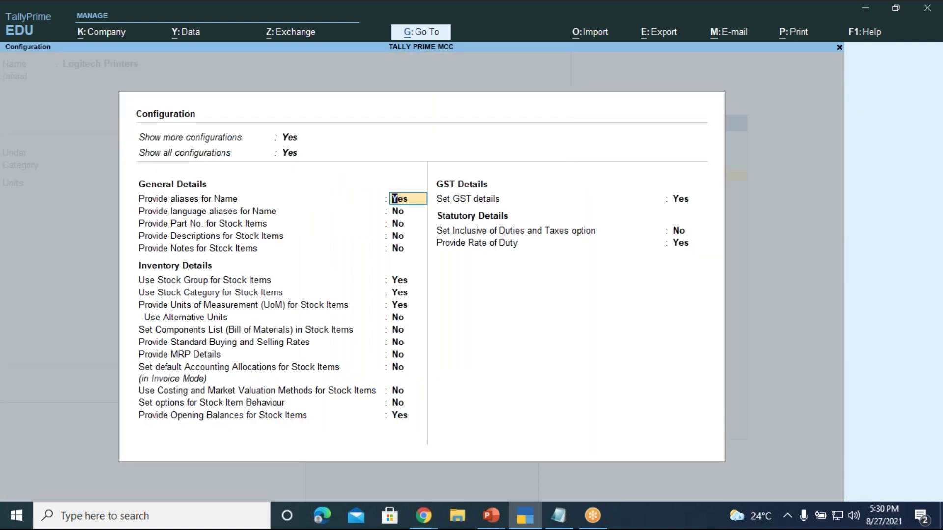
key("Return")
key("Return")
key("Return")
key("Return")
key("Return")
key("Return")
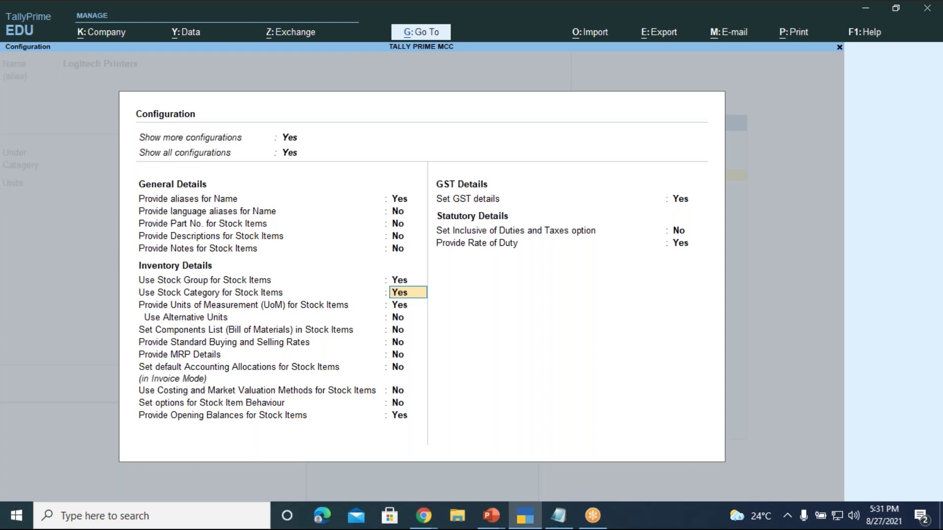
key("Return")
key("Return")
key("Return")
key("Return")
key("Return")
key("Return")
key("Return")
key("Return")
key("Return")
key("Return")
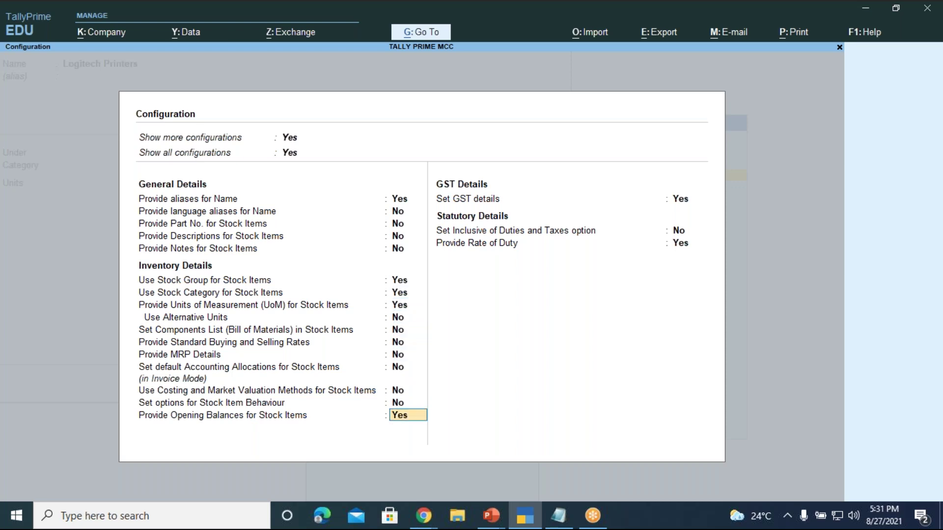
key("Return")
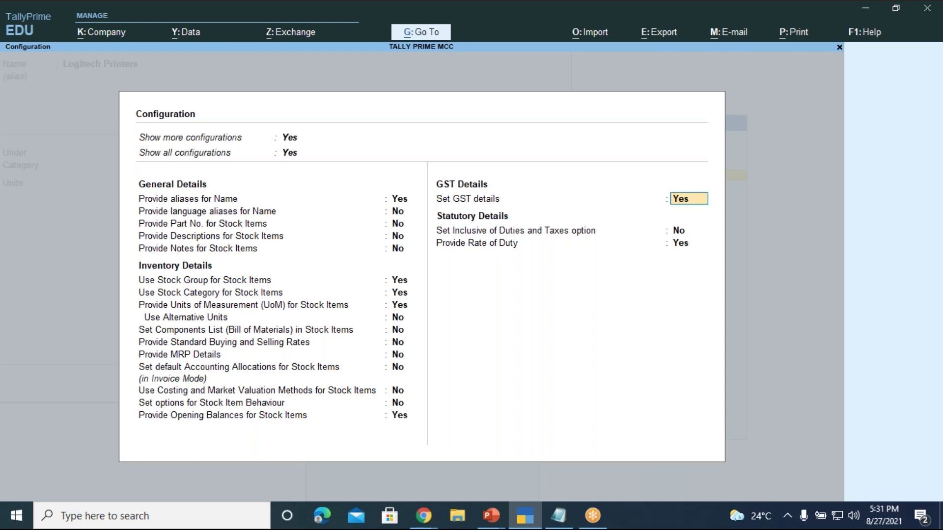
- Go back over the stock item configuration from the GST details up to the general options and down again, and close it
key("Up")
key("Up")
key("Up")
key("Up")
key("Up")
key("Up")
key("Up")
key("Up")
key("Up")
key("Up")
key("Up")
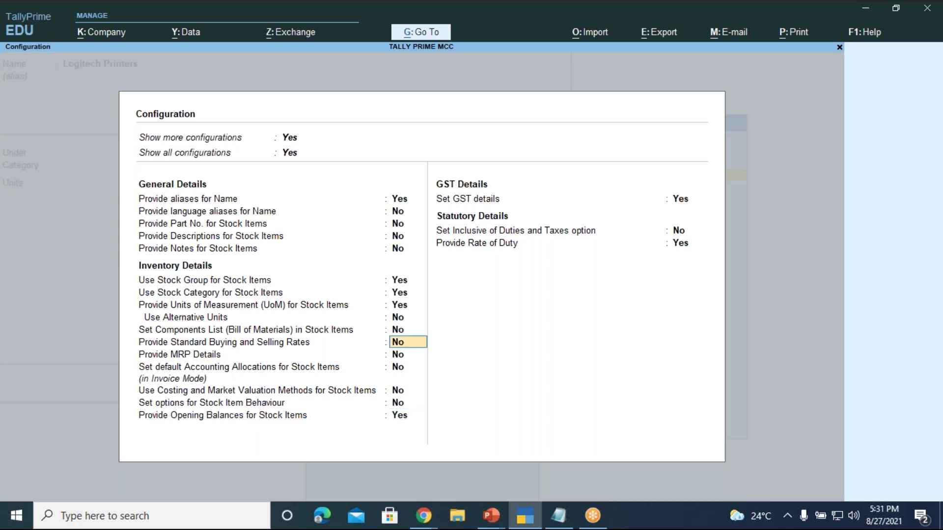
key("Up")
key("Up")
key("Up")
key("Up")
key("Up")
key("Up")
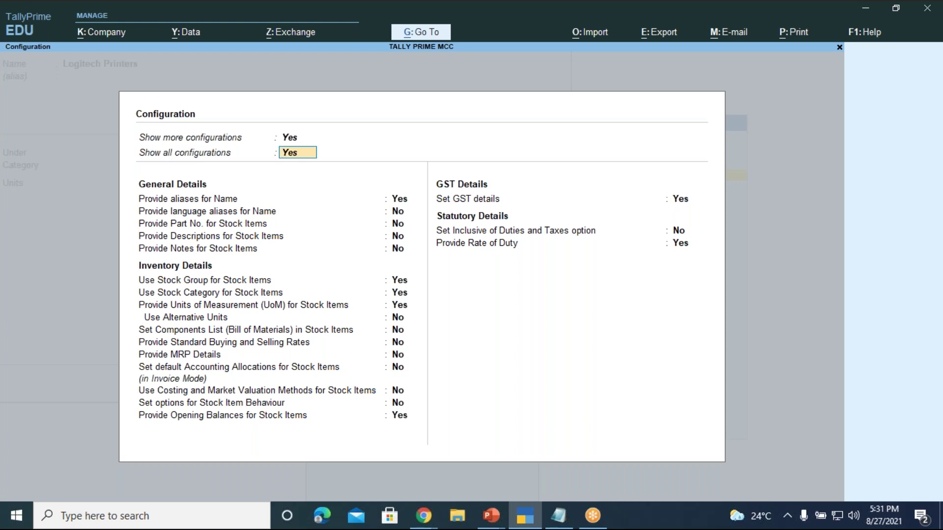
key("Down")
key("Down")
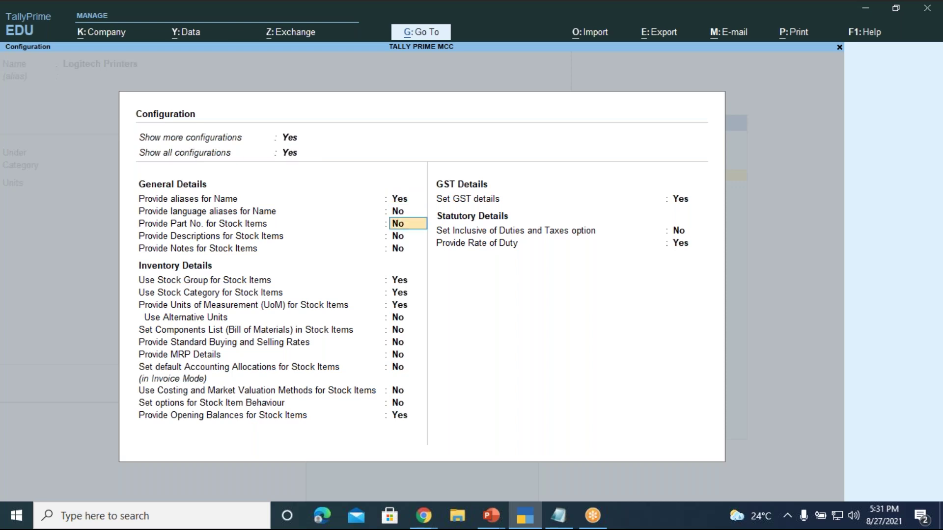
key("Down")
key("Down")
key("Down")
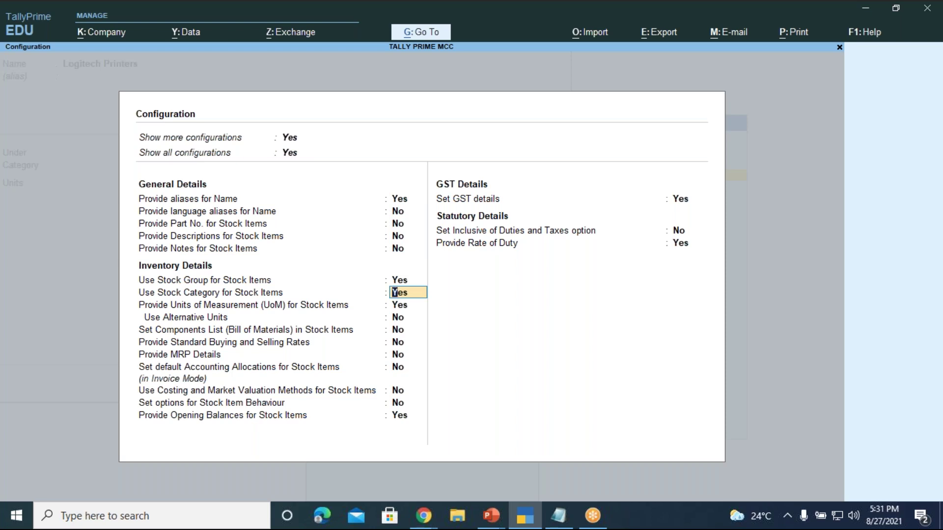
key("Down")
key("Down")
key("Down")
key("Down")
key("Down")
key("Down")
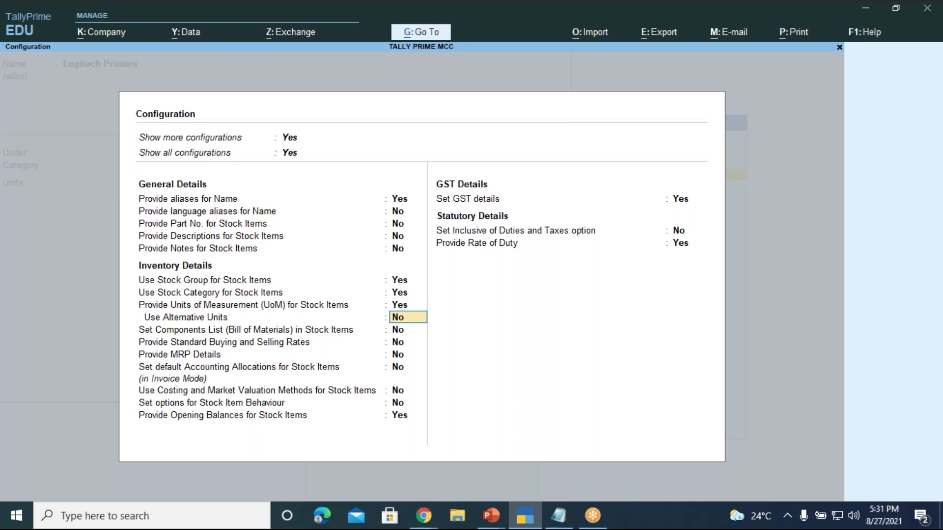
key("Down")
key("Down")
key("Down")
key("Down")
key("Down")
key("Down")
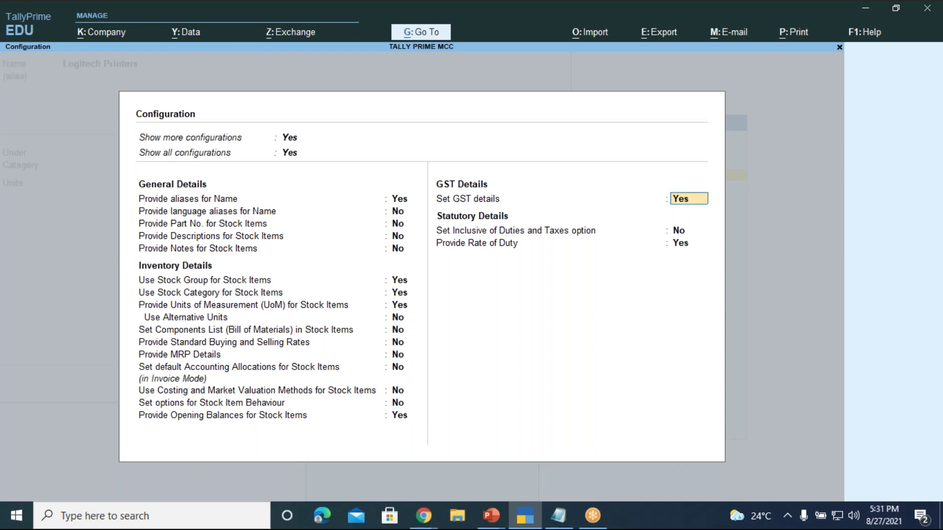
key("Return")
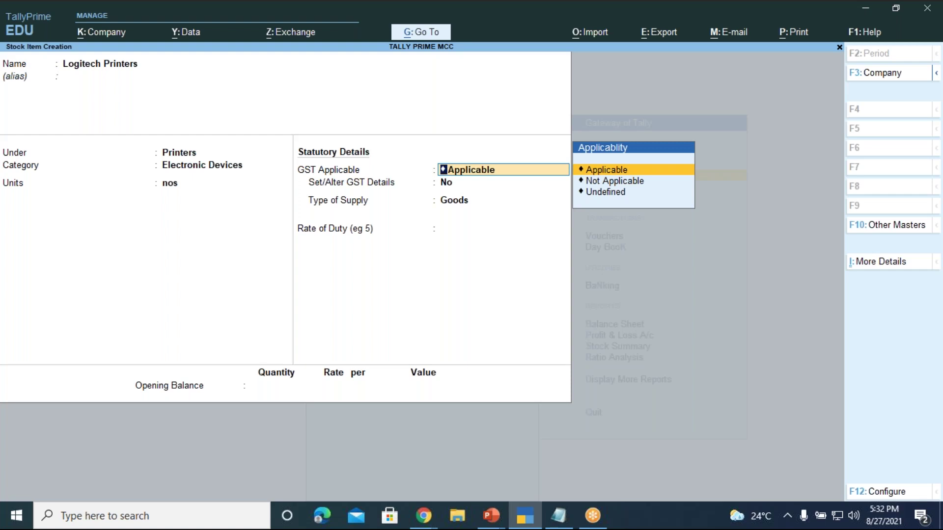
- Keep GST as Applicable for Logitech Printers and enable Set/Alter GST Details to open its GST details form
key("Return")
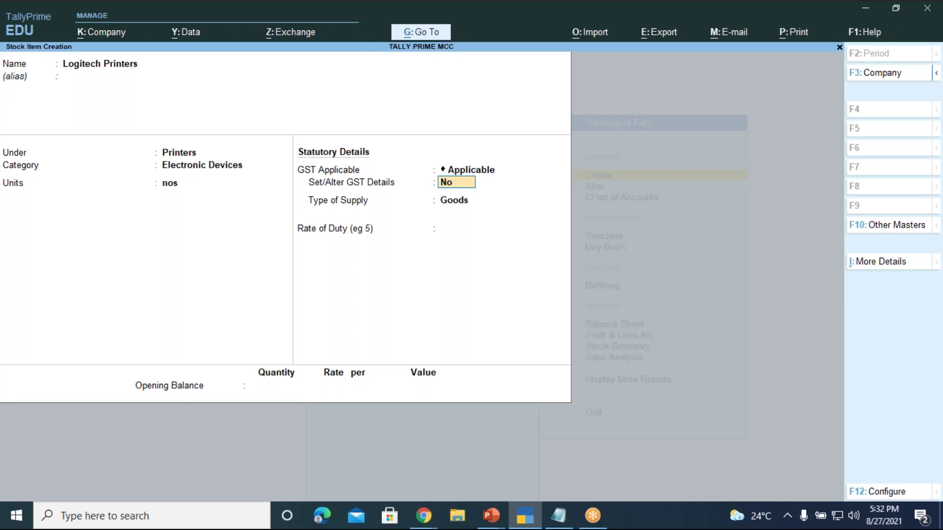
type("y")
key("Return")
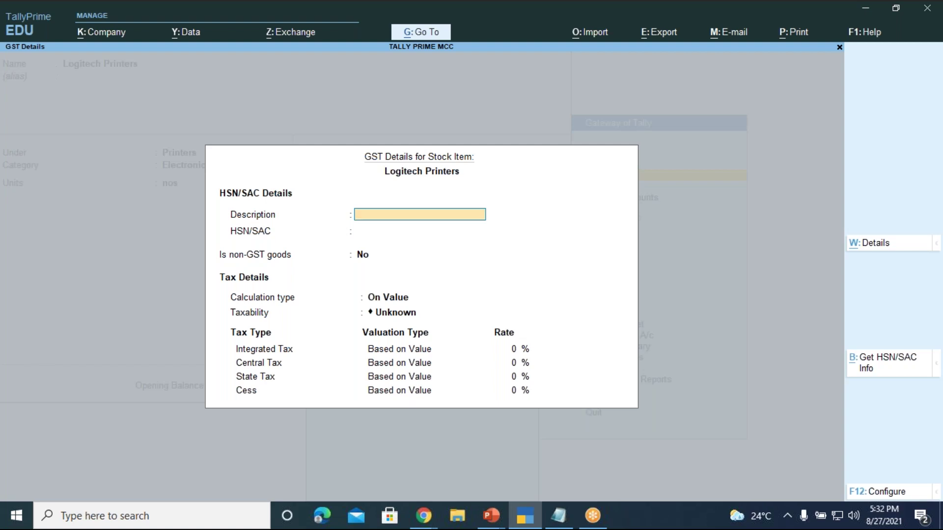
- Review the GST details configuration covering HSN/SAC, type of goods, reverse charge, ineligible credit, valuation and tax types, and accept it
key("F12")
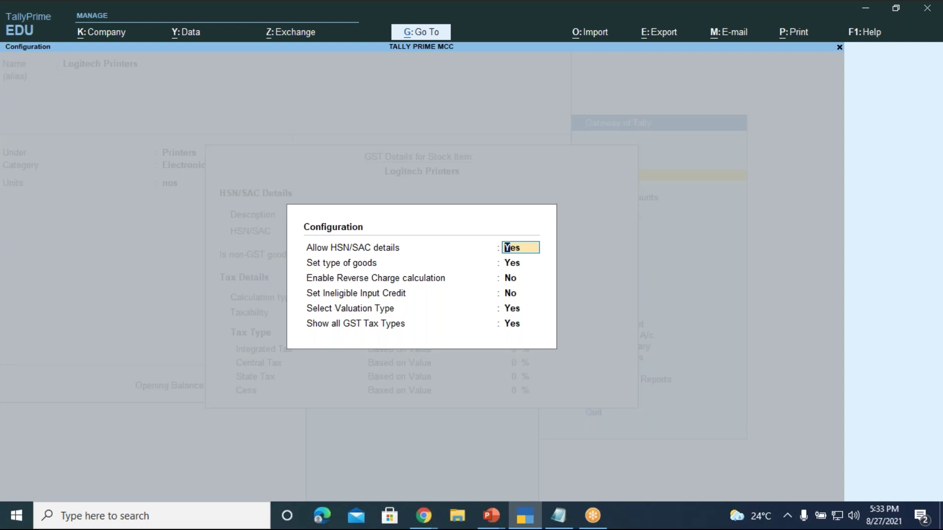
key("Return")
key("Return")
key("Return")
key("Return")
key("Return")
key("Return")
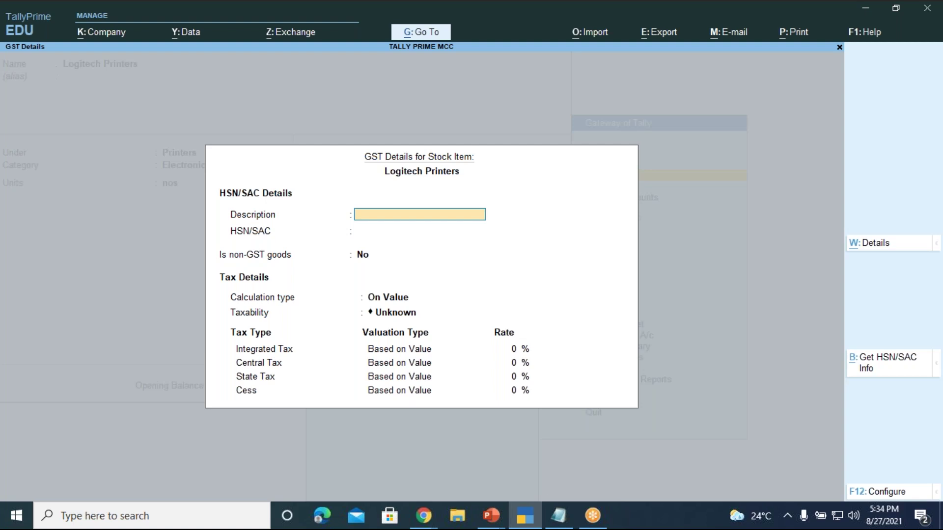
- Switch to the Notepad document and cut all three lines listing the stock category, stock group and stock item
left_click(424, 515)
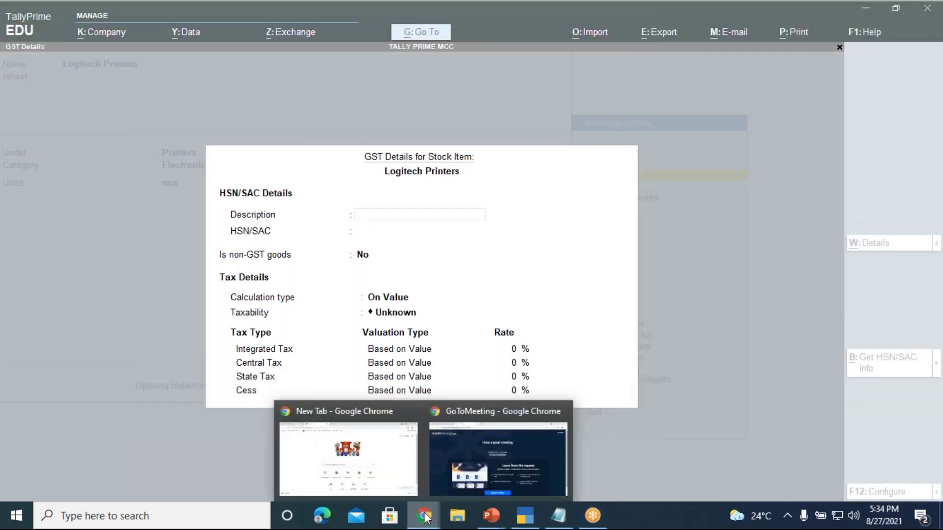
left_click(558, 516)
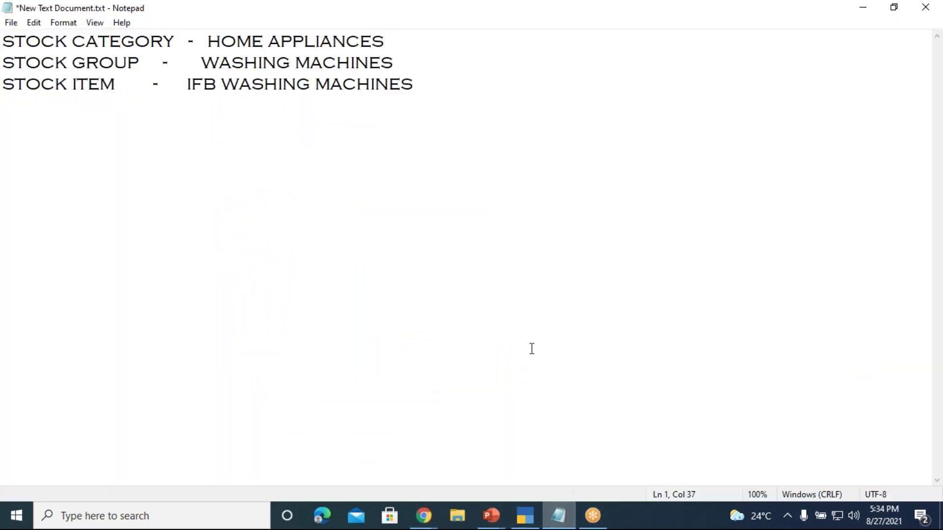
left_click_drag(4, 41, 520, 97)
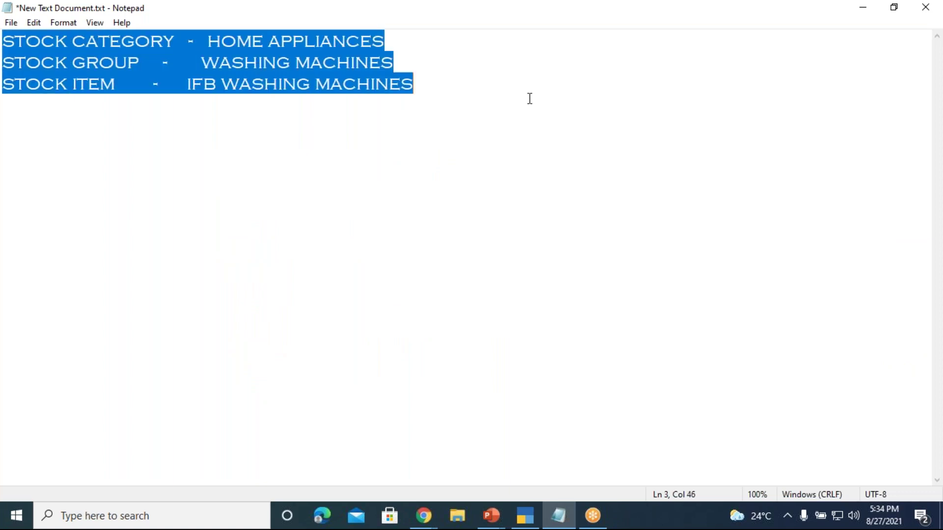
key("ctrl+x")
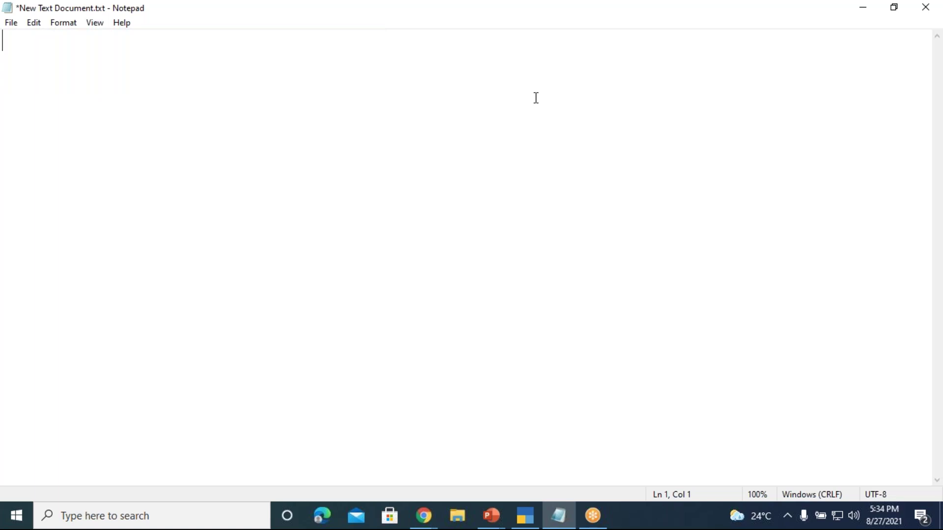
- Switch to Chrome, search Google for "gst tariff 2021 pdf" and open the CBIC result "Tariff (as on 30.06.2020)"
left_click(423, 525)
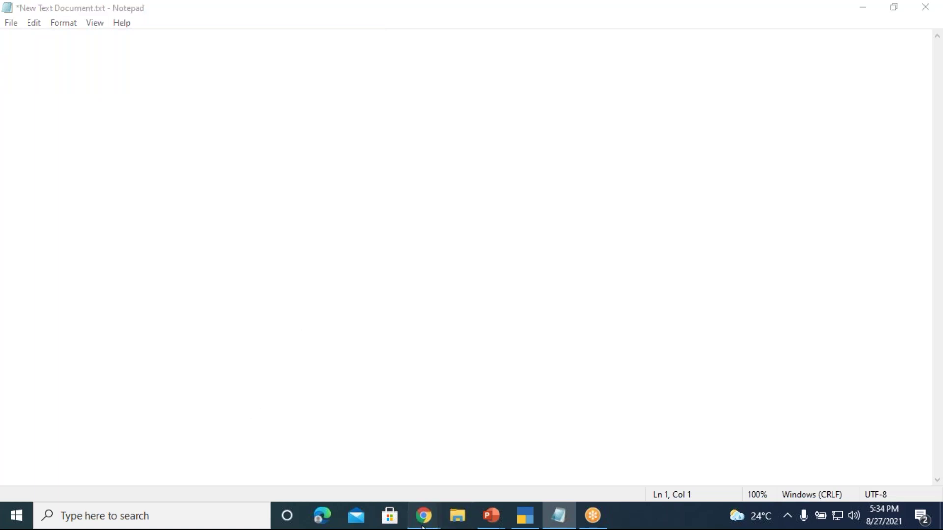
left_click(360, 458)
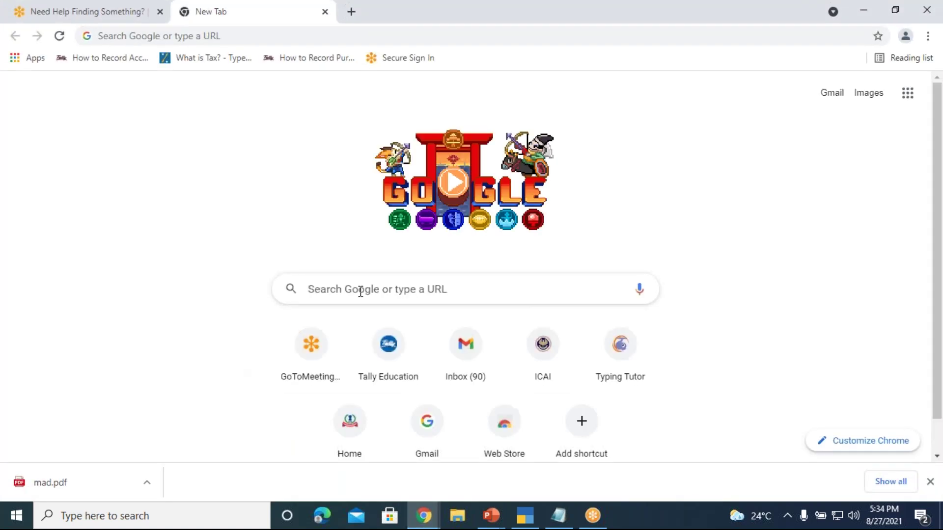
left_click(360, 291)
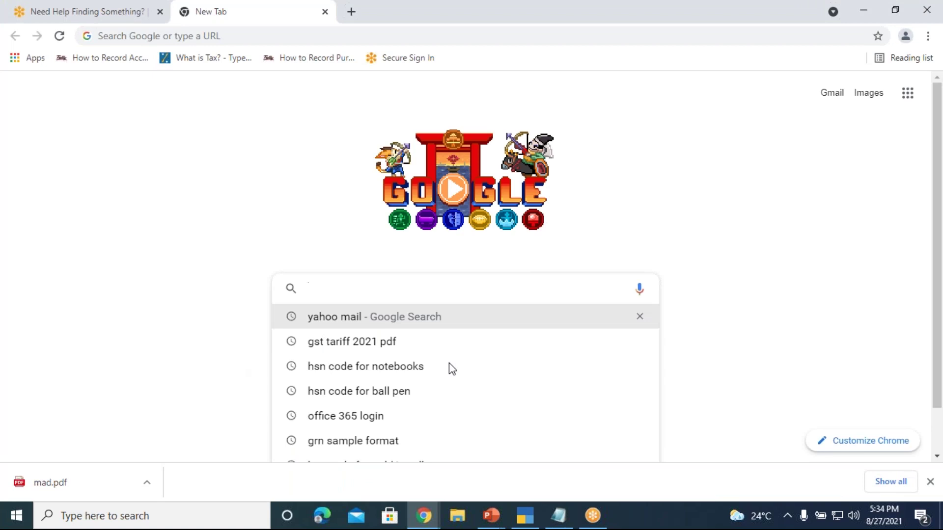
left_click(344, 341)
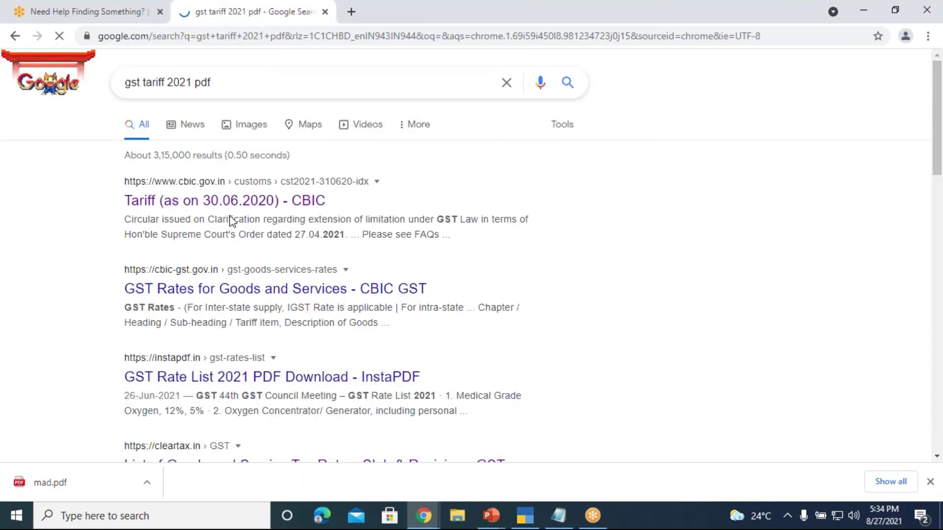
left_click(229, 207)
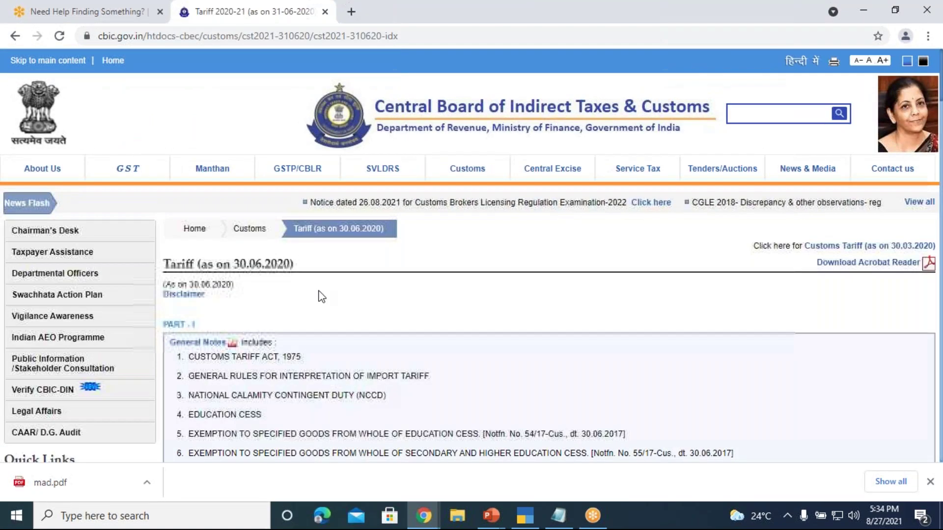
- Examine the Import Tariff chapter list from Chapter 1 to Chapter 98 and the parts that follow it
scroll(317, 293, "down", 5)
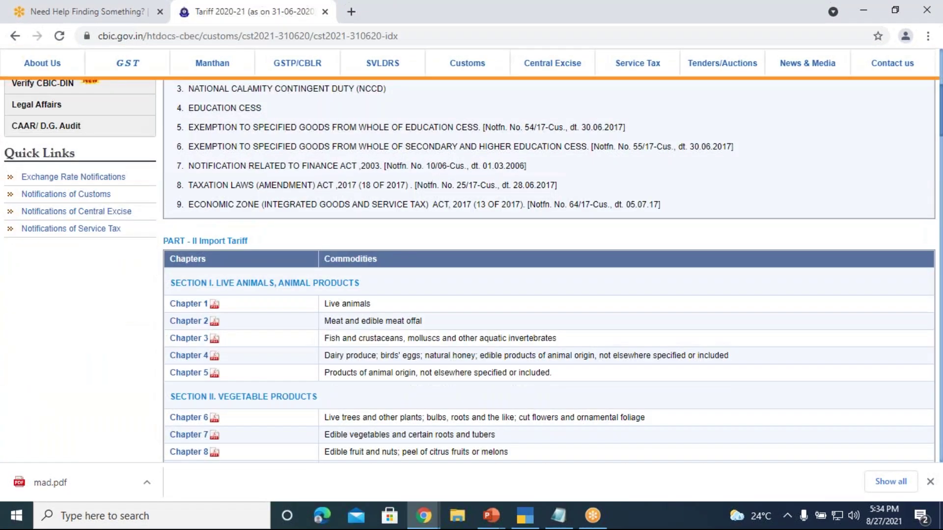
scroll(415, 301, "down", 3)
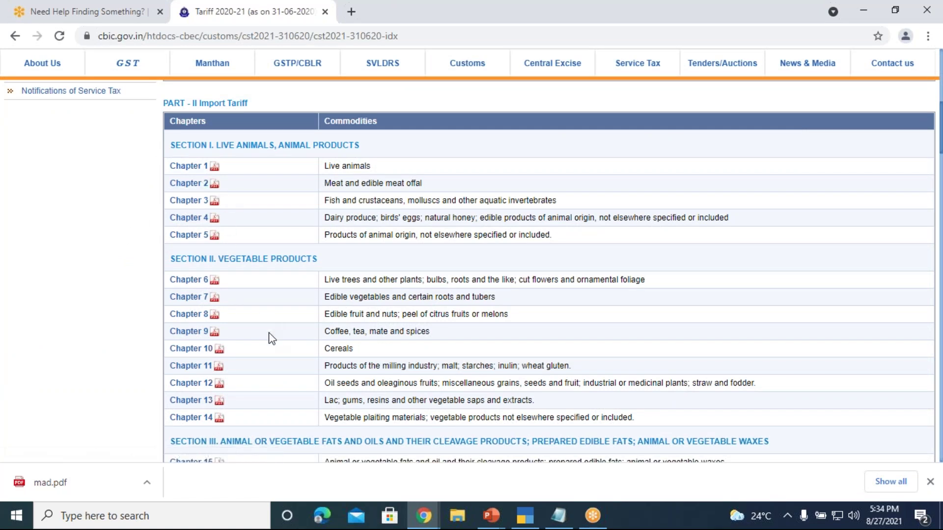
scroll(269, 334, "down", 3)
scroll(269, 338, "down", 10)
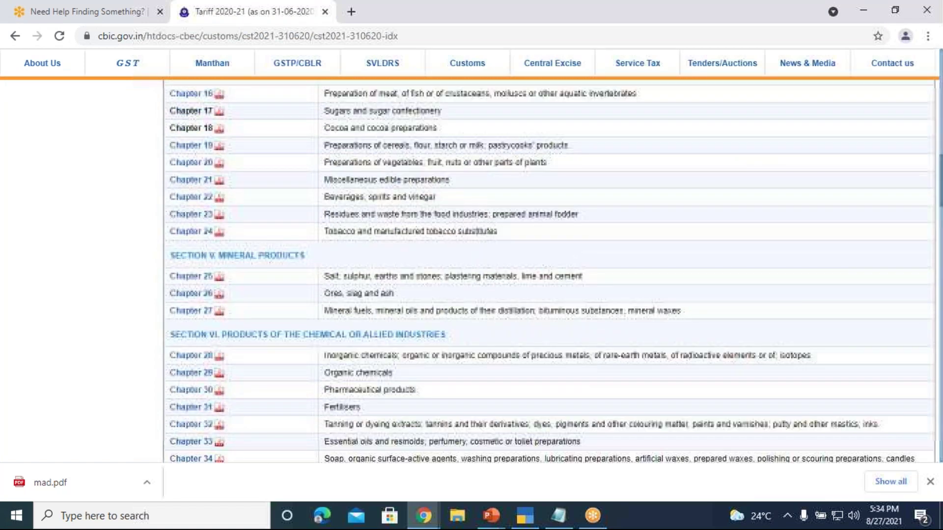
scroll(272, 346, "down", 13)
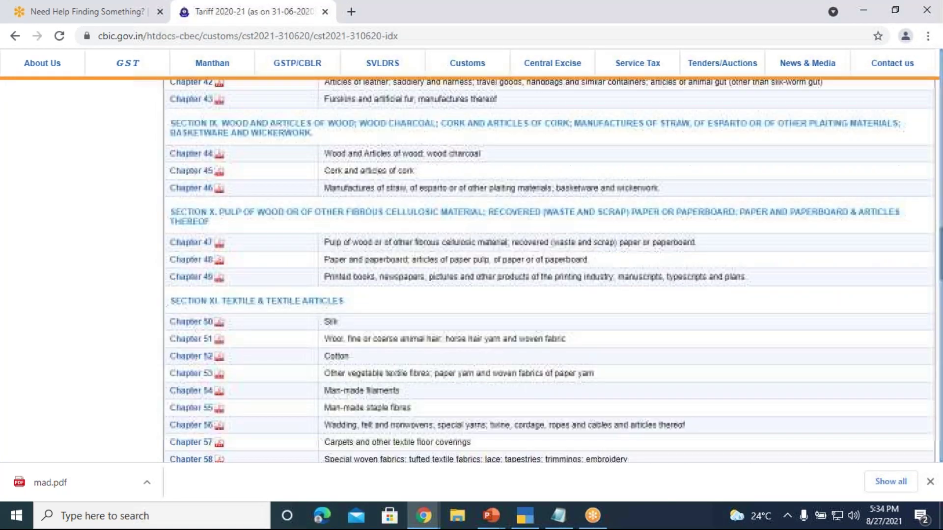
scroll(272, 346, "down", 3)
scroll(273, 347, "down", 15)
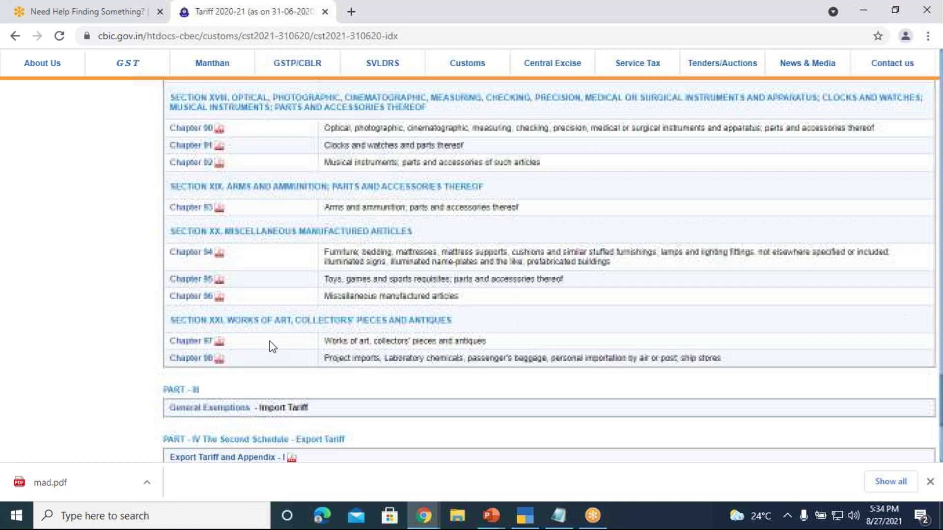
scroll(211, 357, "up", 3)
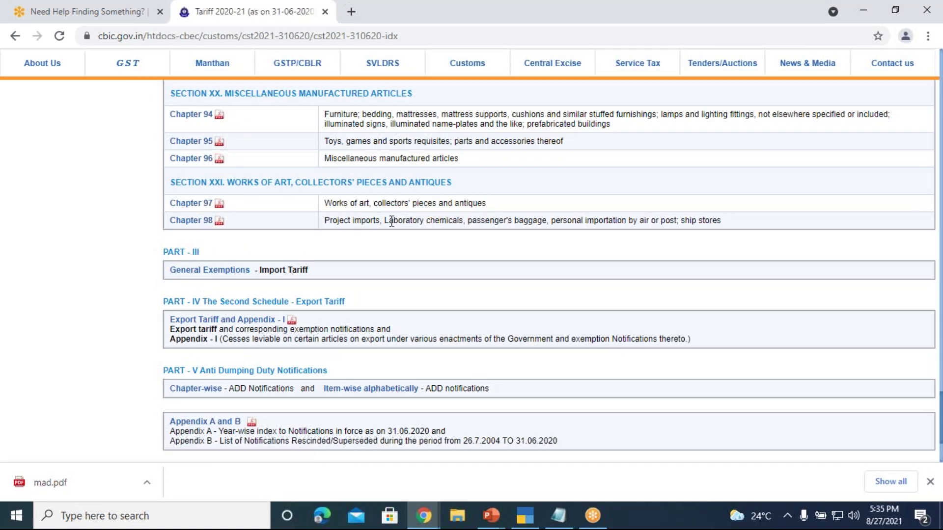
- Review the commodity descriptions in reverse order from Section XXI back to Section III of the tariff
scroll(414, 204, "up", 4)
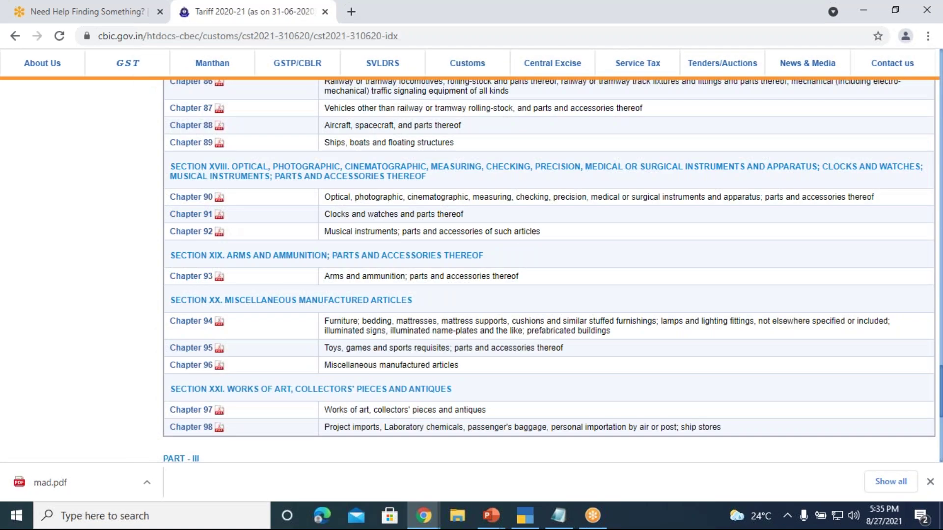
scroll(549, 270, "up", 7)
scroll(344, 244, "up", 5)
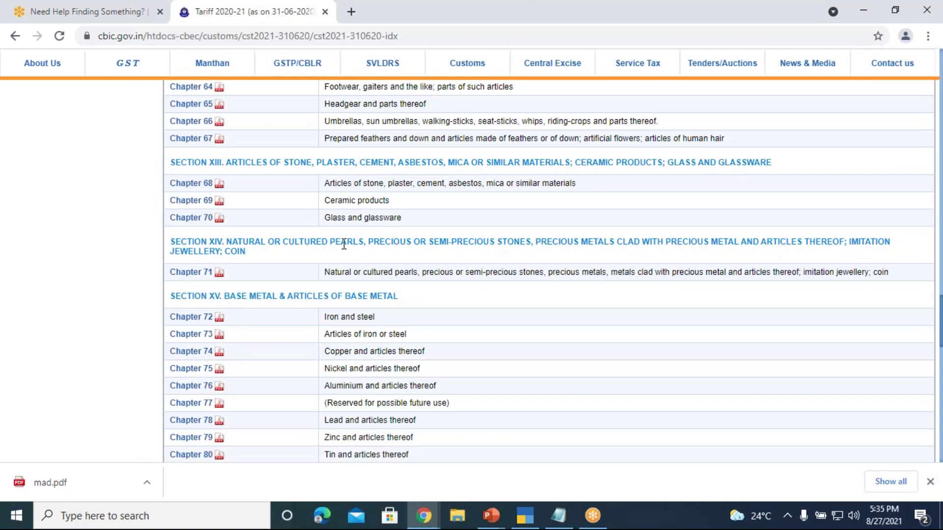
scroll(343, 244, "up", 3)
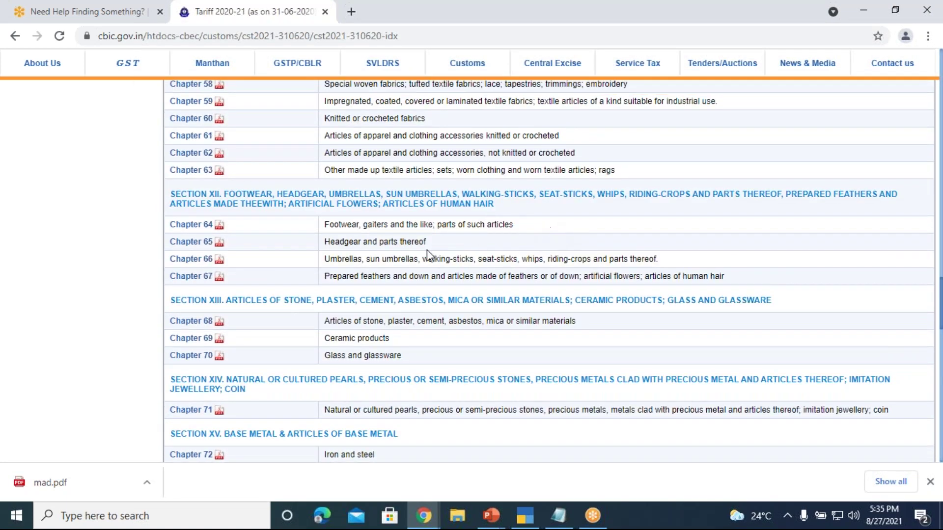
scroll(331, 307, "up", 3)
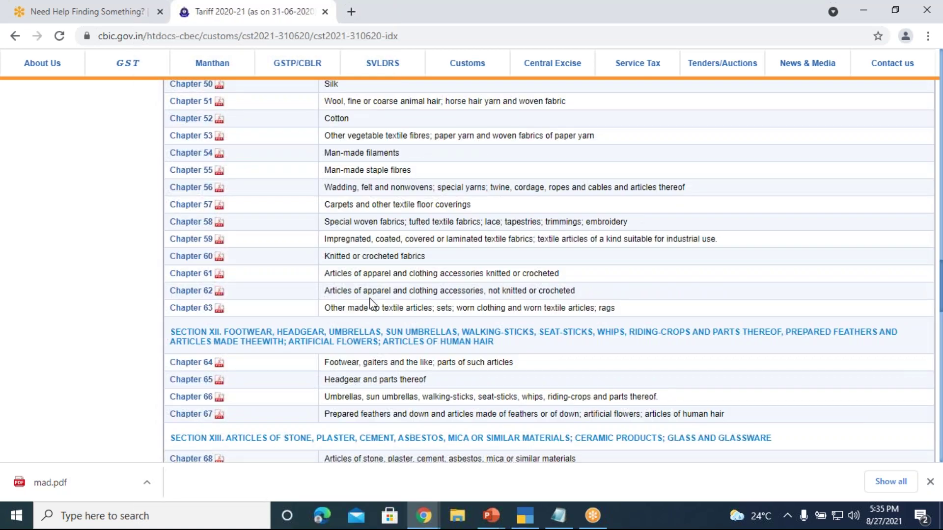
scroll(371, 304, "up", 1)
scroll(550, 270, "up", 3)
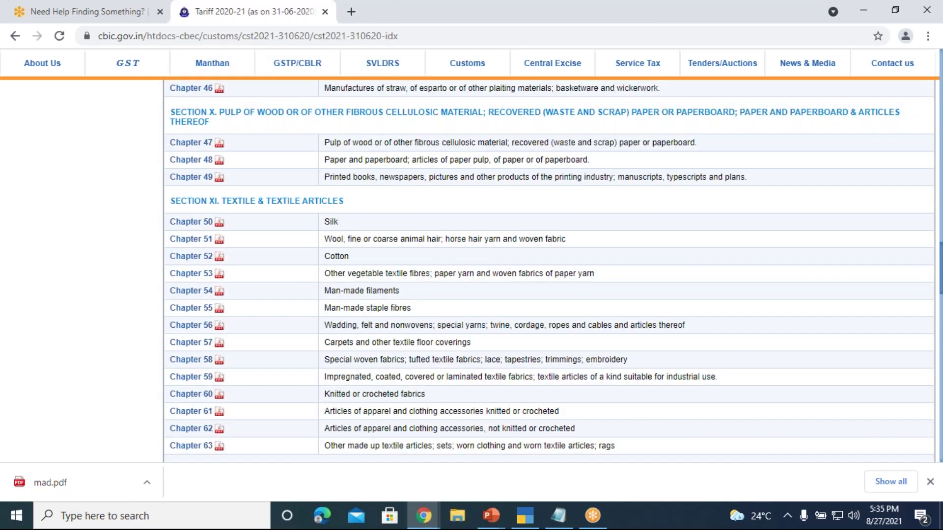
scroll(548, 271, "up", 3)
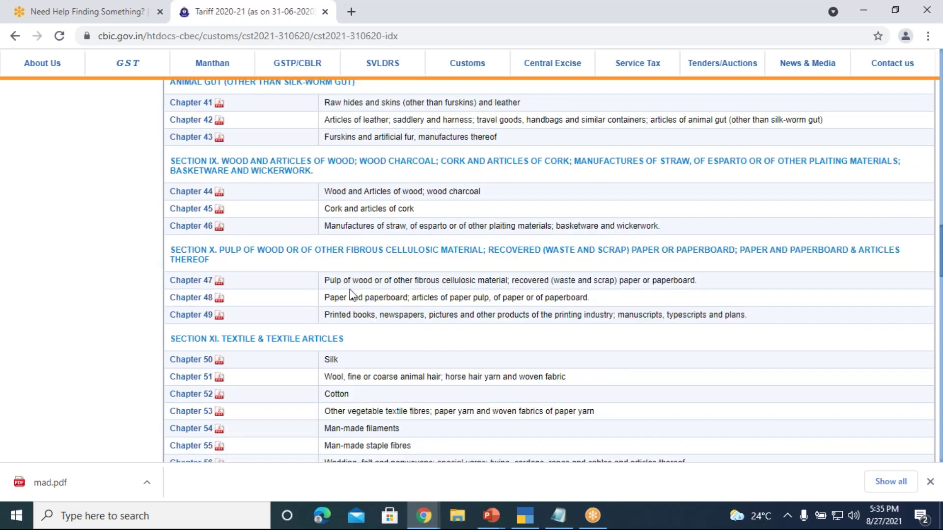
scroll(402, 226, "up", 6)
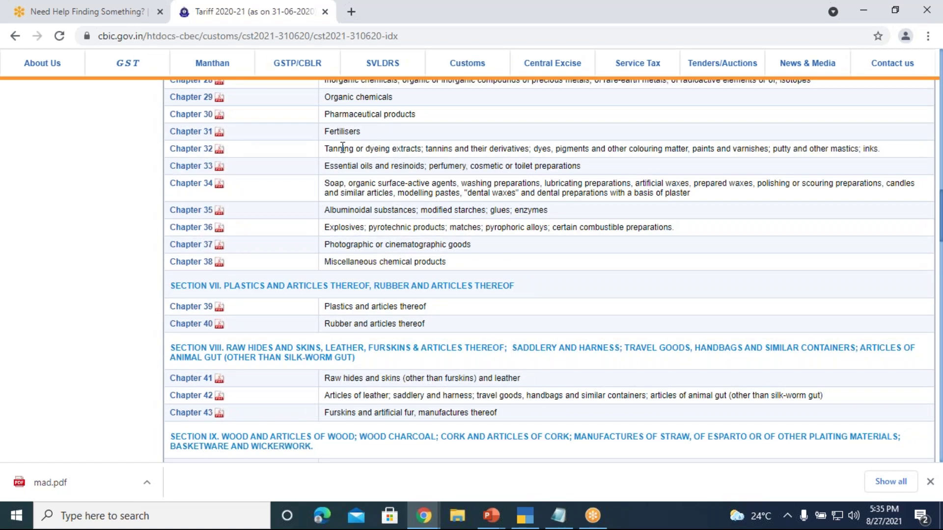
scroll(391, 204, "up", 2)
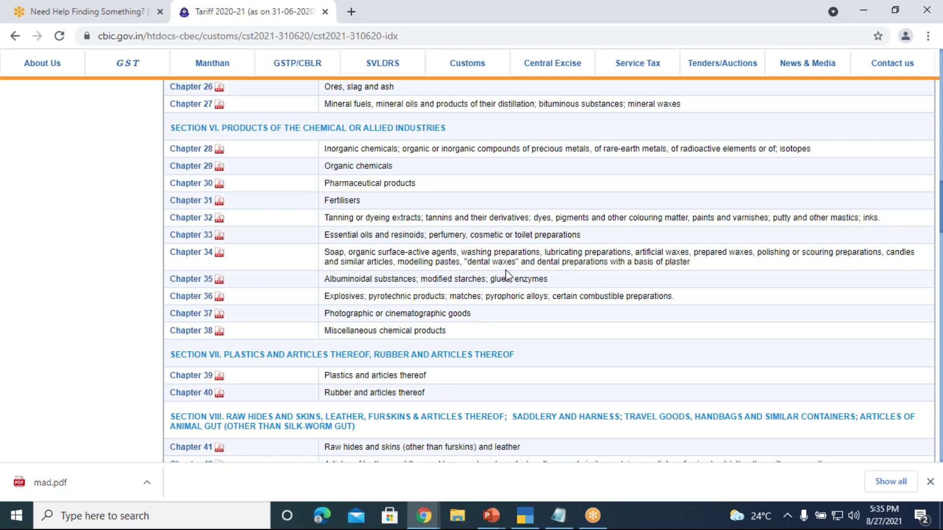
scroll(505, 274, "up", 5)
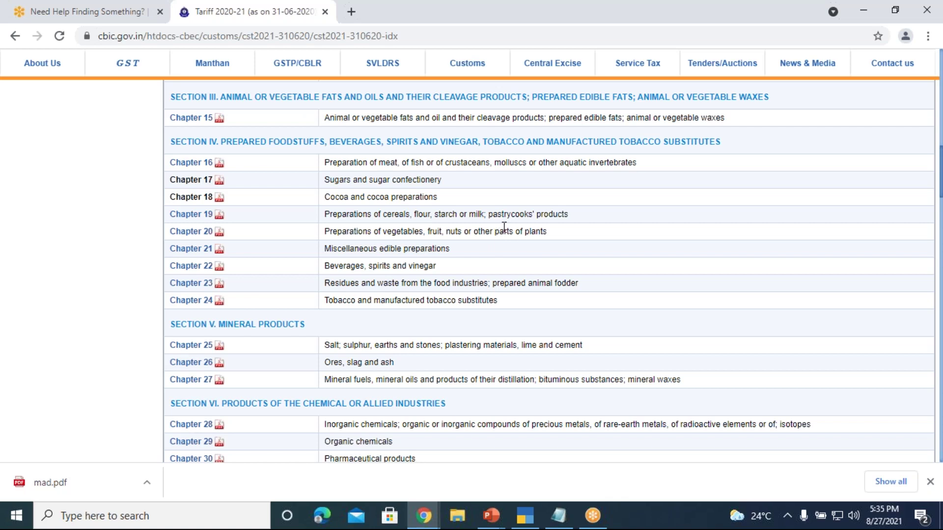
- Open the Chapter 19 PDF on cereal, flour, starch and milk preparations and check its tariff table layout and chapter heading
left_click(195, 216)
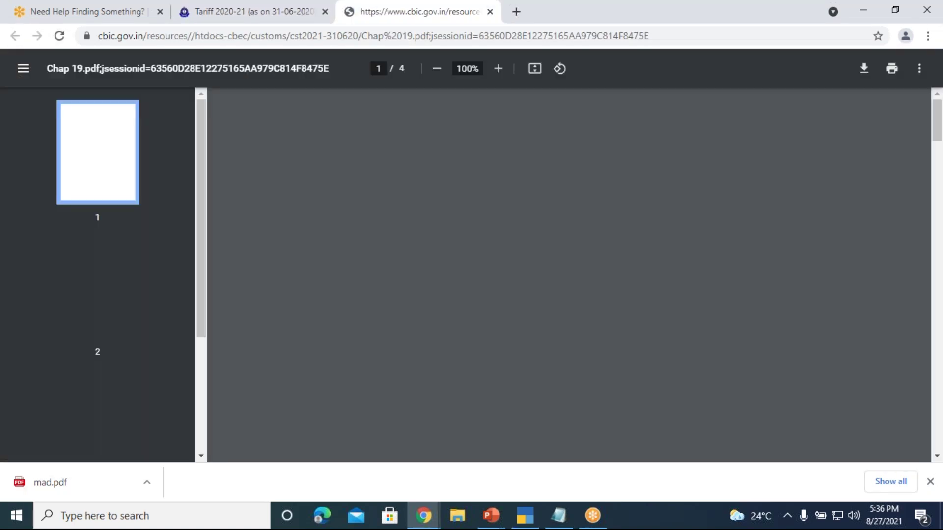
scroll(552, 319, "down", 10)
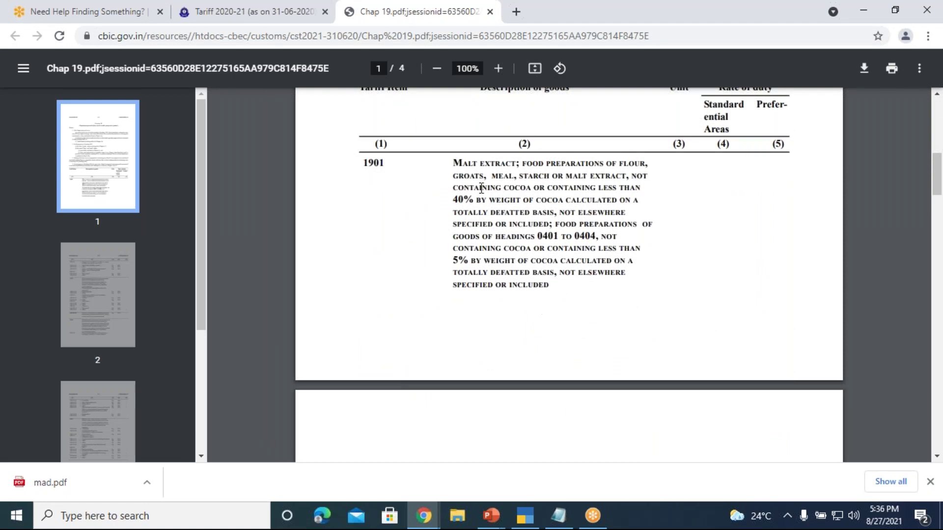
scroll(489, 224, "down", 6)
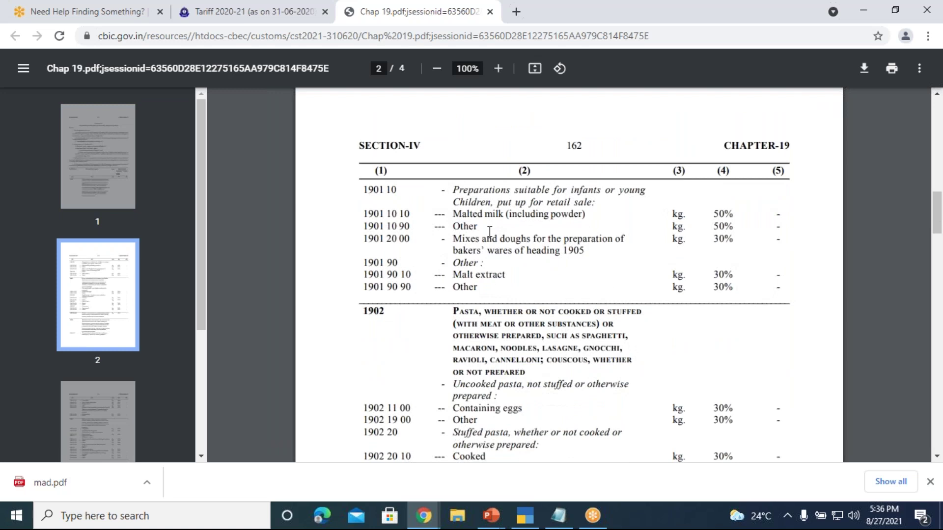
scroll(491, 231, "up", 5)
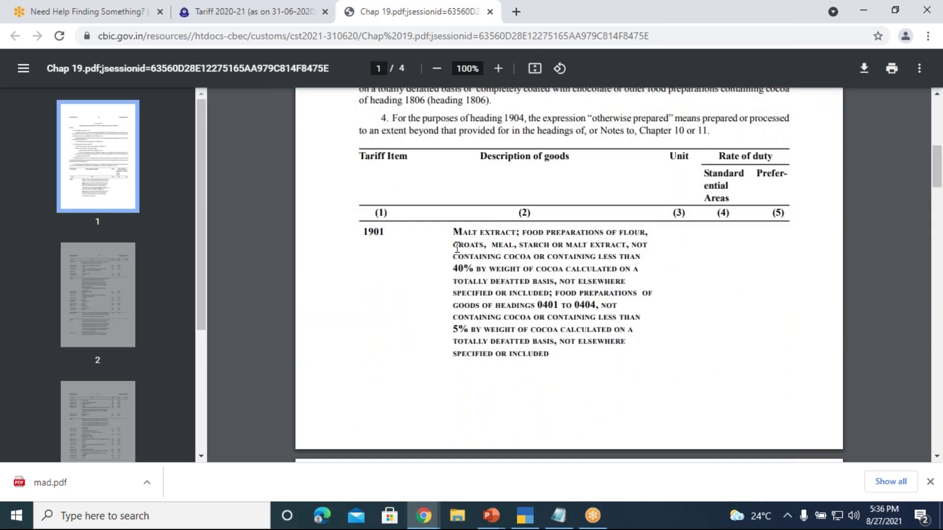
scroll(408, 235, "up", 1)
scroll(408, 235, "up", 5)
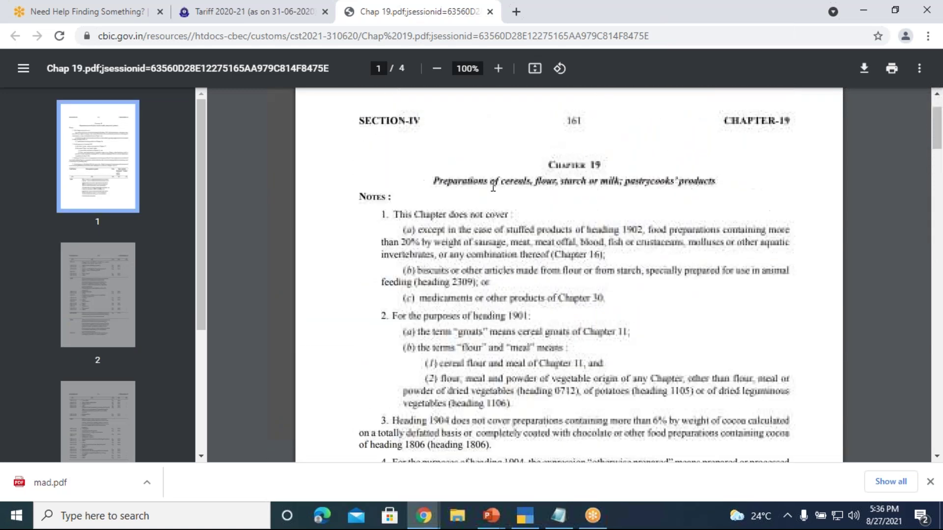
left_click_drag(546, 164, 631, 164)
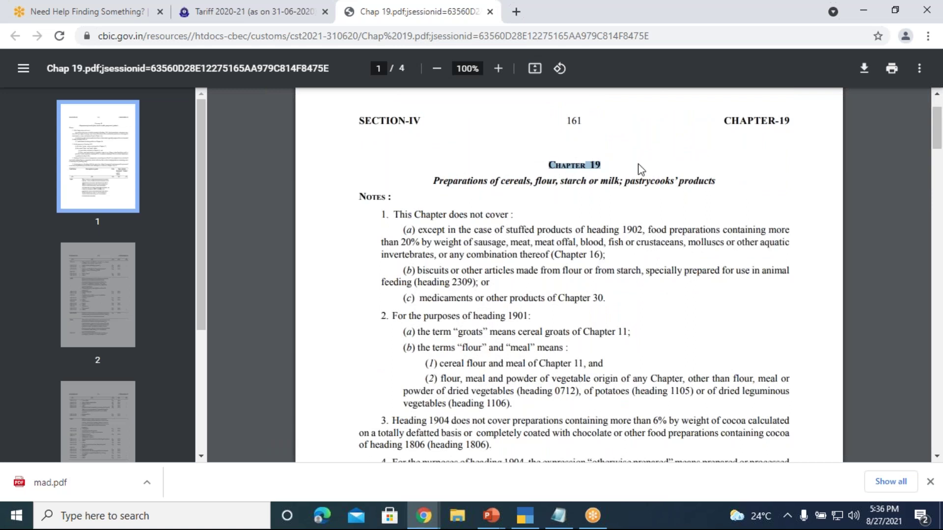
left_click(635, 251)
- Read the Chapter 19 tariff items, descriptions, units and duty rates under headings 1901 to 1904
scroll(635, 252, "down", 7)
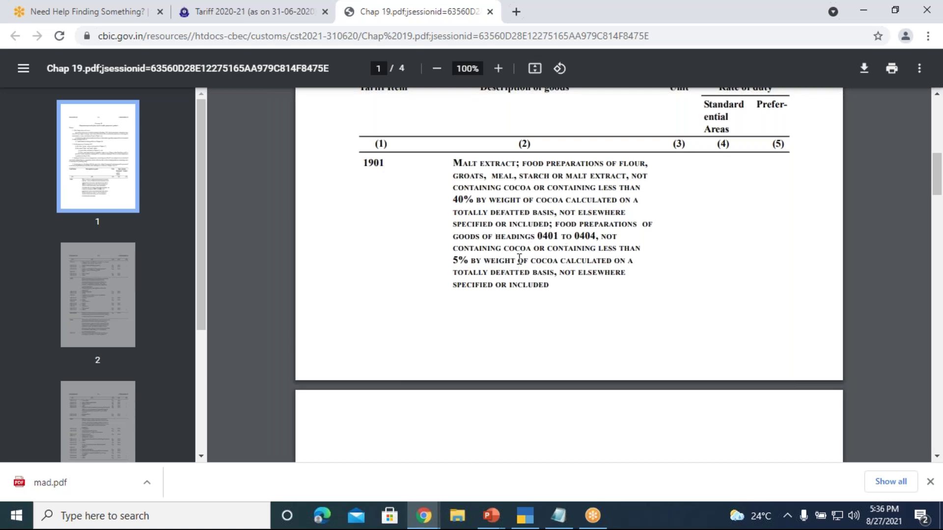
scroll(519, 259, "down", 6)
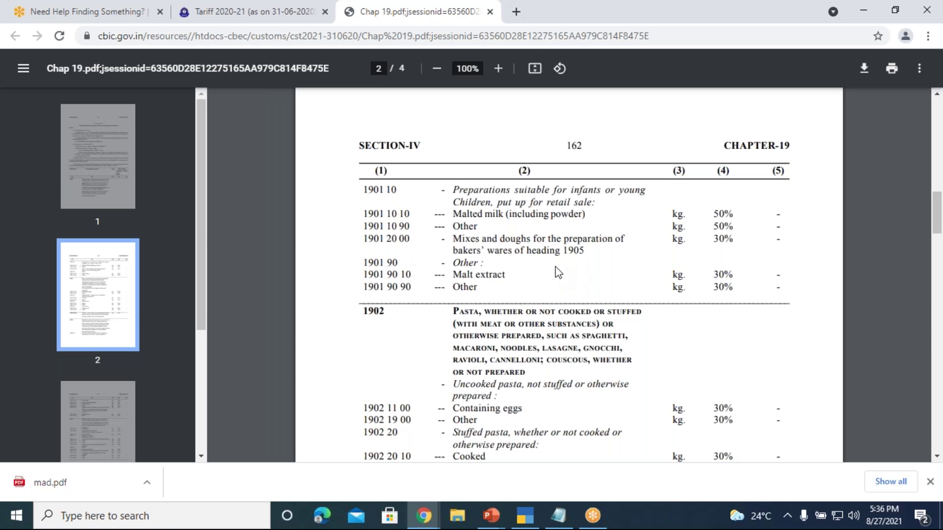
scroll(557, 272, "down", 2)
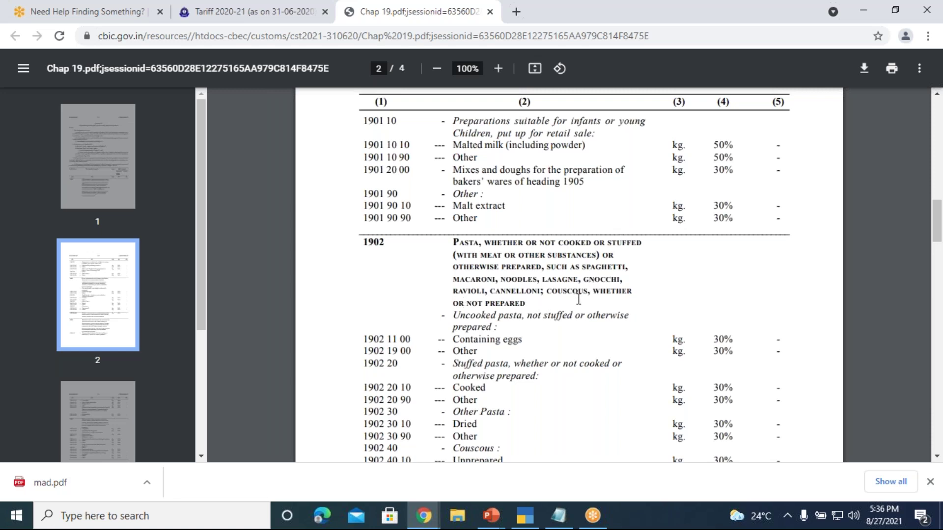
scroll(579, 298, "down", 2)
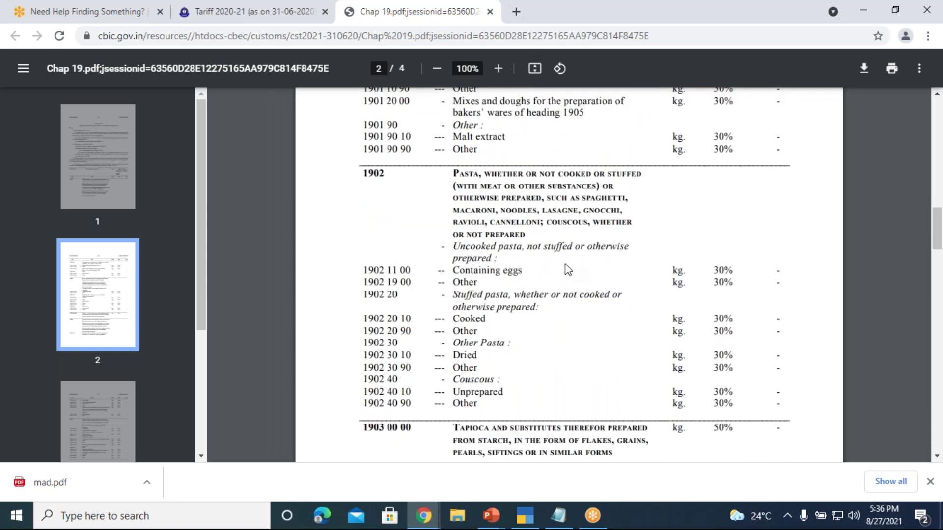
scroll(470, 289, "down", 2)
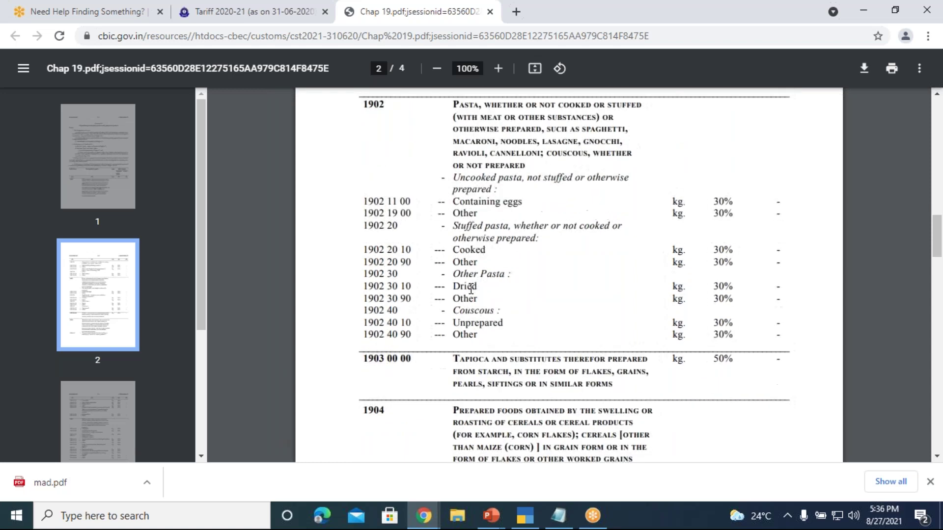
scroll(521, 324, "down", 4)
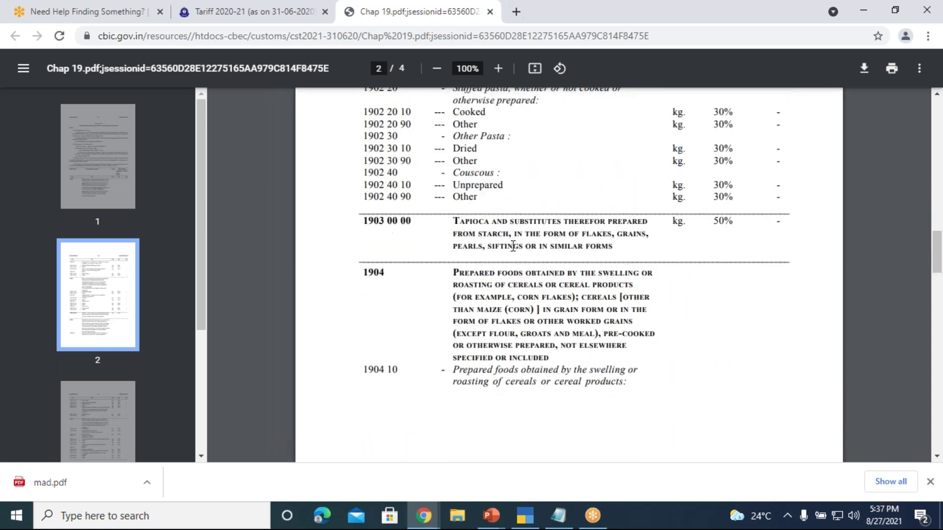
scroll(514, 250, "down", 2)
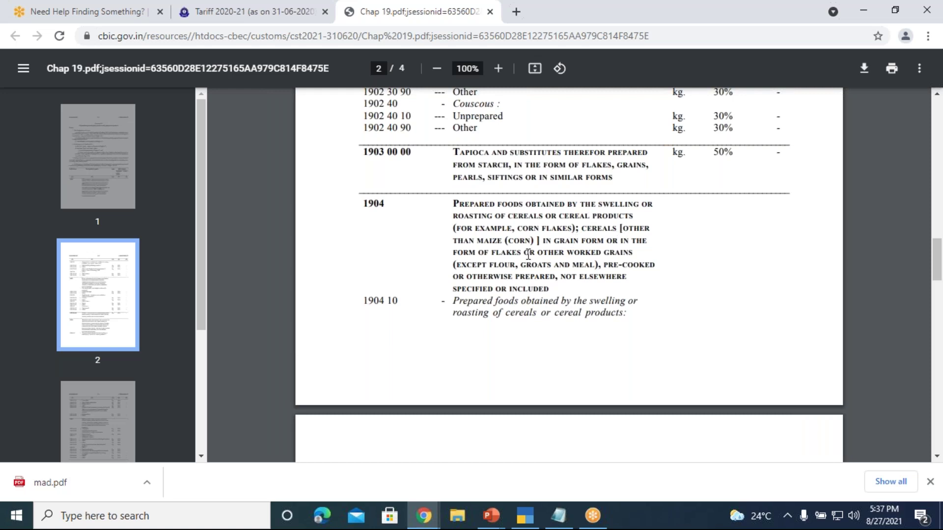
scroll(589, 269, "down", 6)
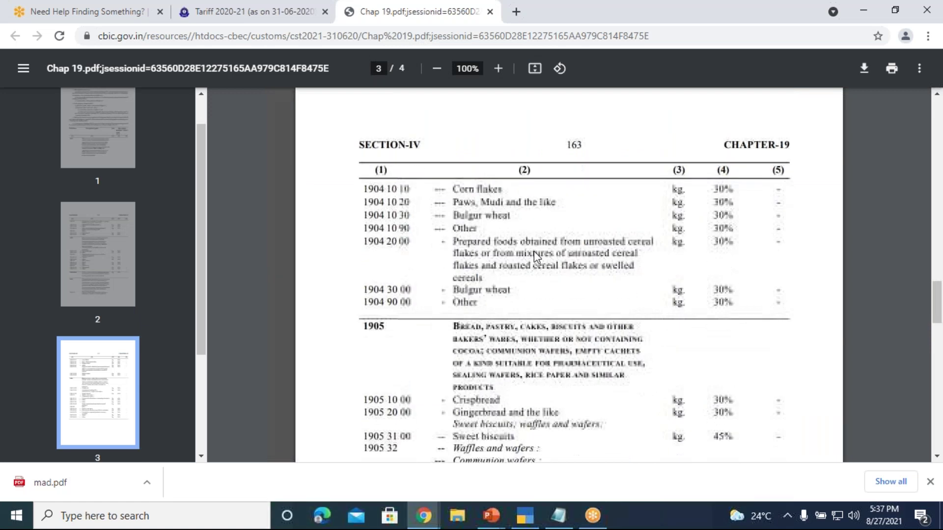
scroll(537, 256, "down", 1)
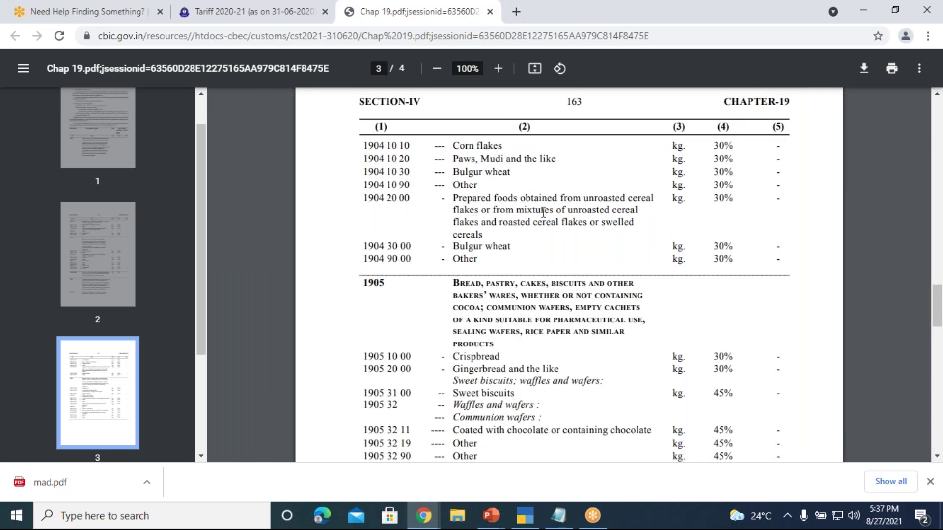
- Examine the tariff items under heading 1905 for bread, pastry, cakes and biscuits, highlighting the Crispbread code 1905 10 00
scroll(509, 260, "down", 3)
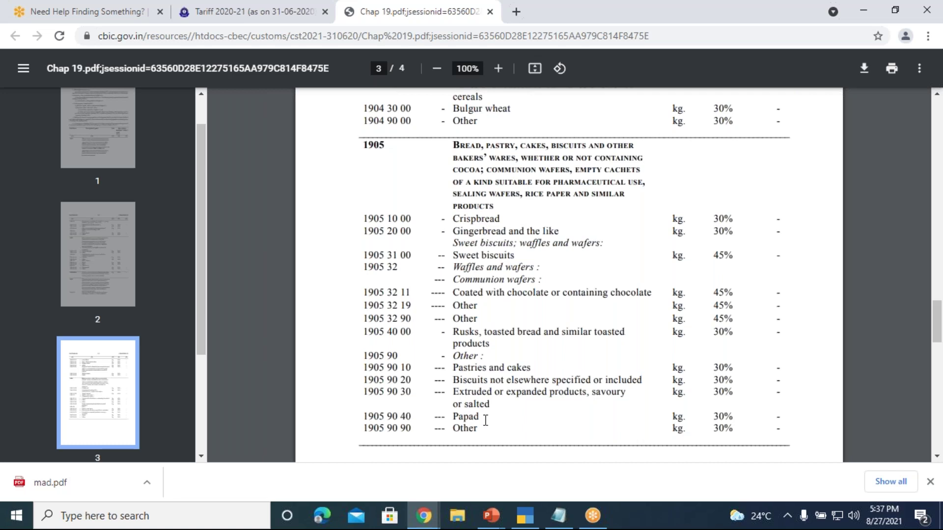
scroll(508, 287, "down", 3)
scroll(507, 292, "up", 5)
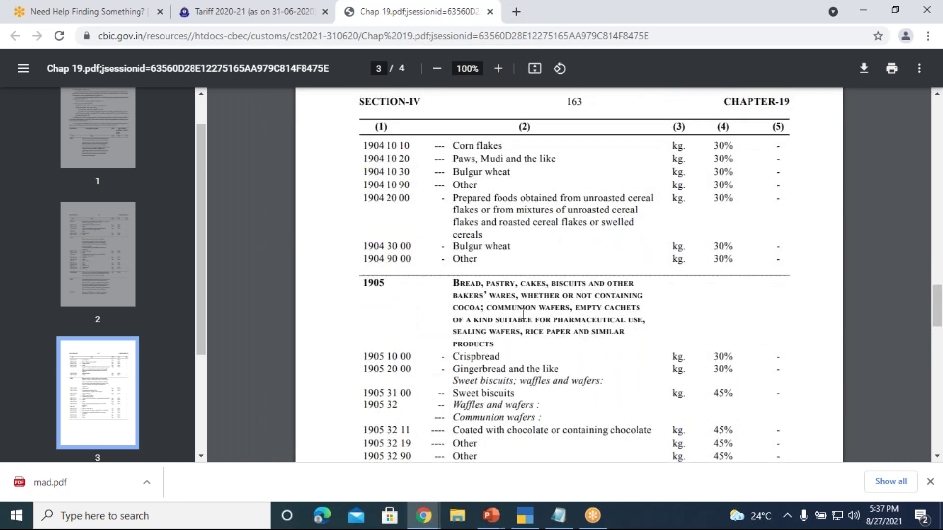
scroll(492, 315, "down", 2)
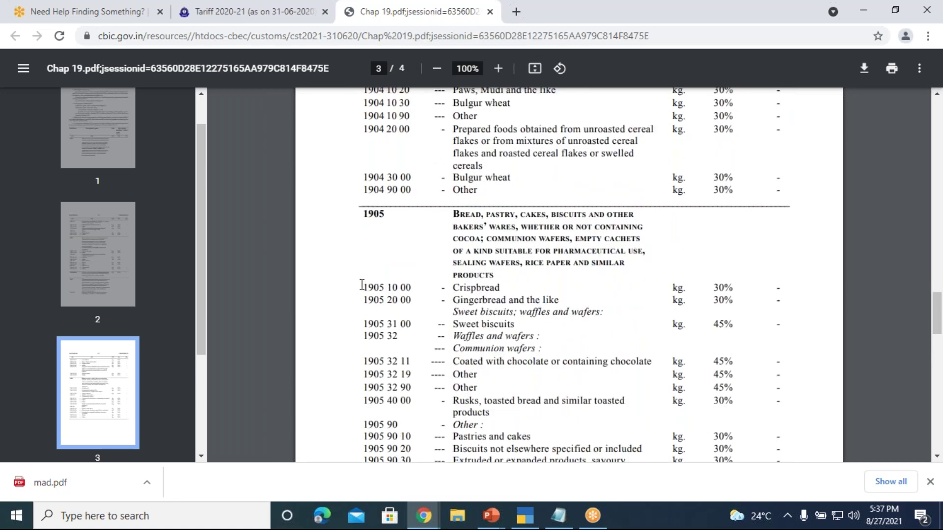
left_click_drag(362, 285, 415, 285)
left_click(376, 328)
scroll(415, 330, "down", 1)
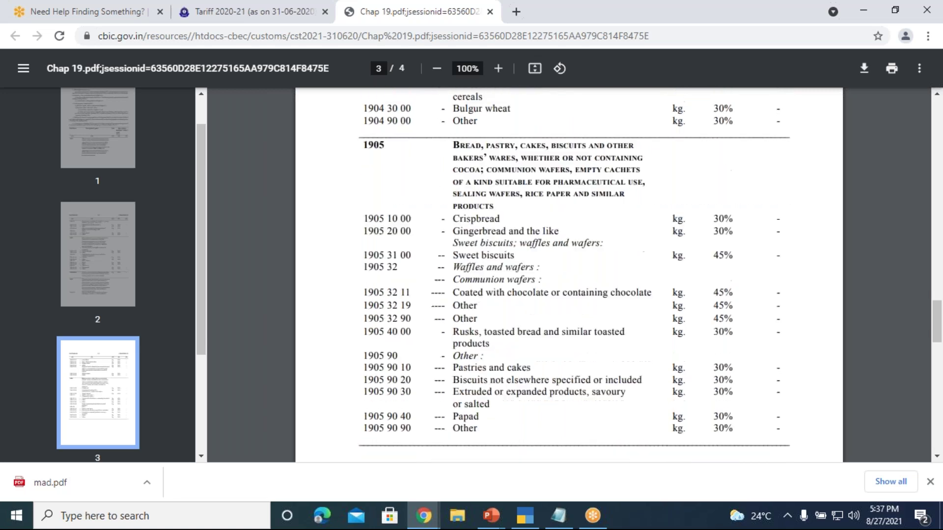
scroll(496, 297, "up", 1)
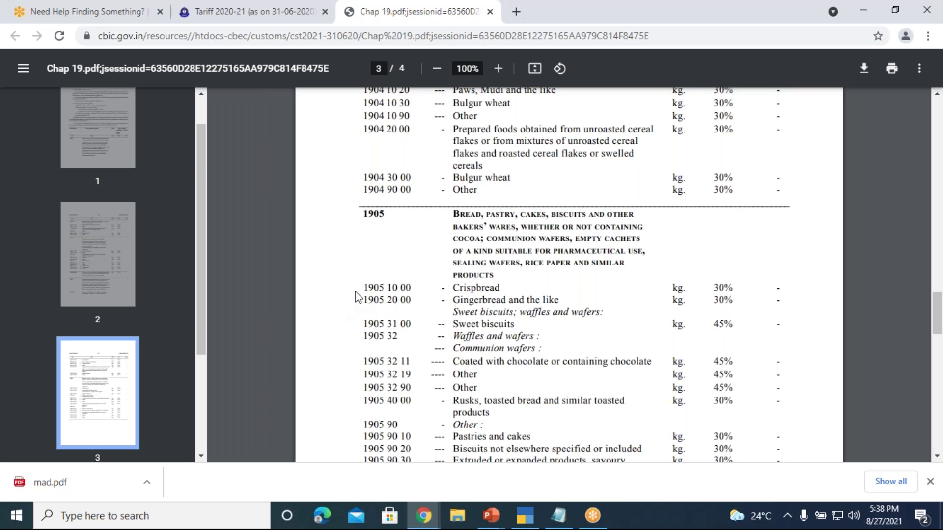
- Highlight the Crispbread code 1905 10 00 in the tariff PDF, and enter its heading 1905 in the blank Notepad document
left_click_drag(366, 286, 413, 285)
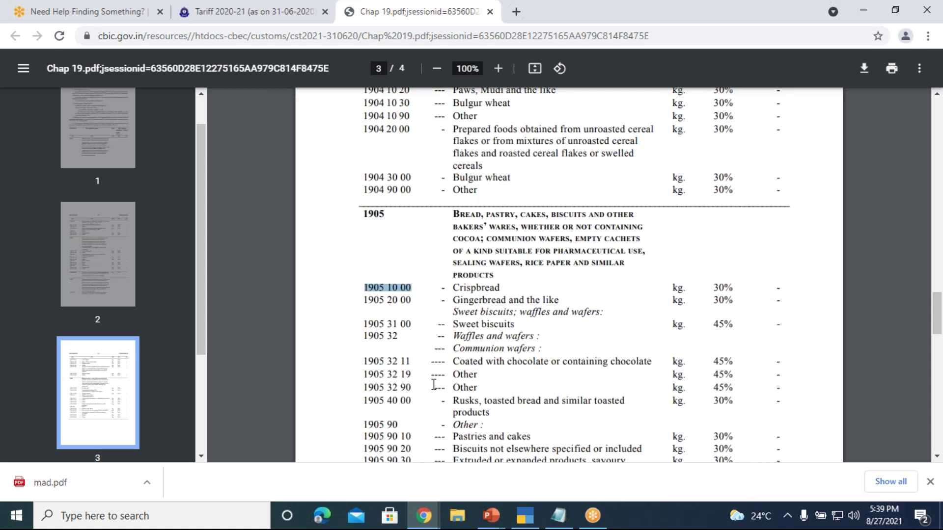
left_click(399, 354)
left_click_drag(361, 287, 426, 286)
left_click(459, 376)
left_click(558, 515)
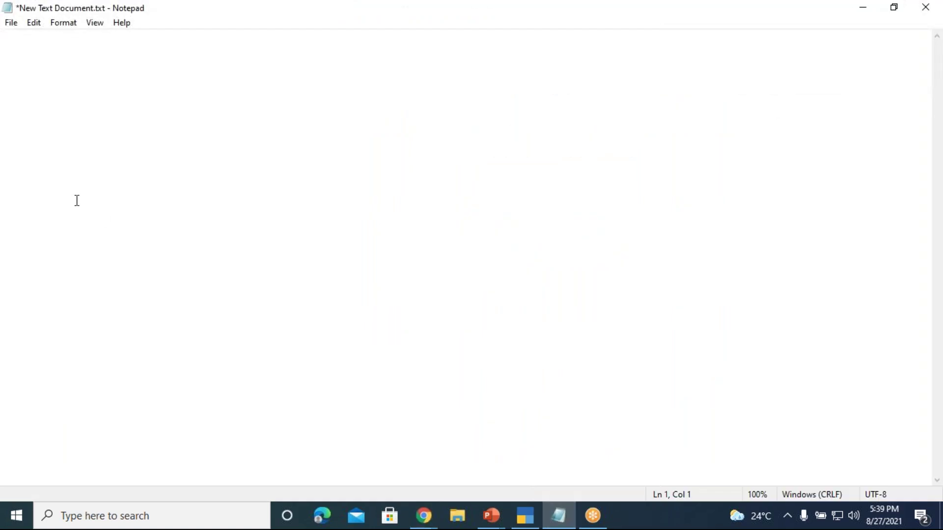
type("1905")
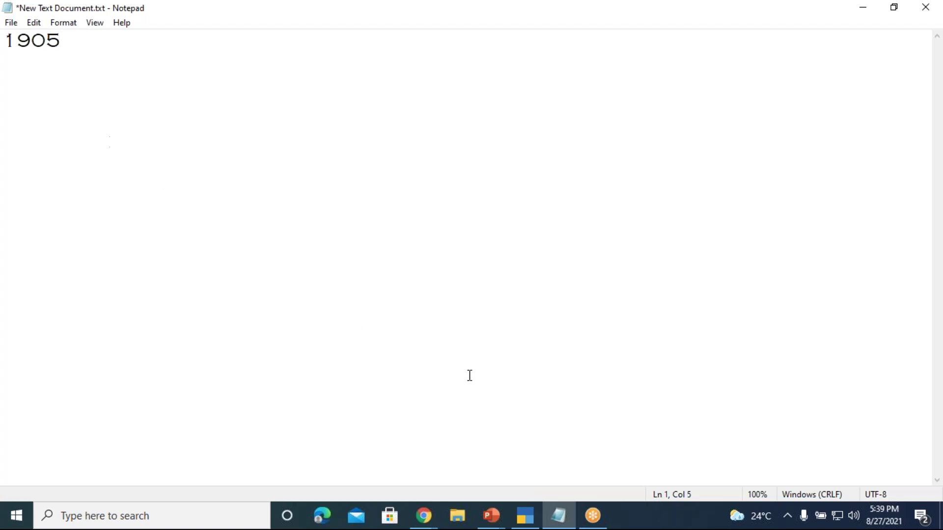
- Recheck the Crispbread code in the Chapter 19 PDF and complete the number in Notepad as 19051000
left_click(425, 522)
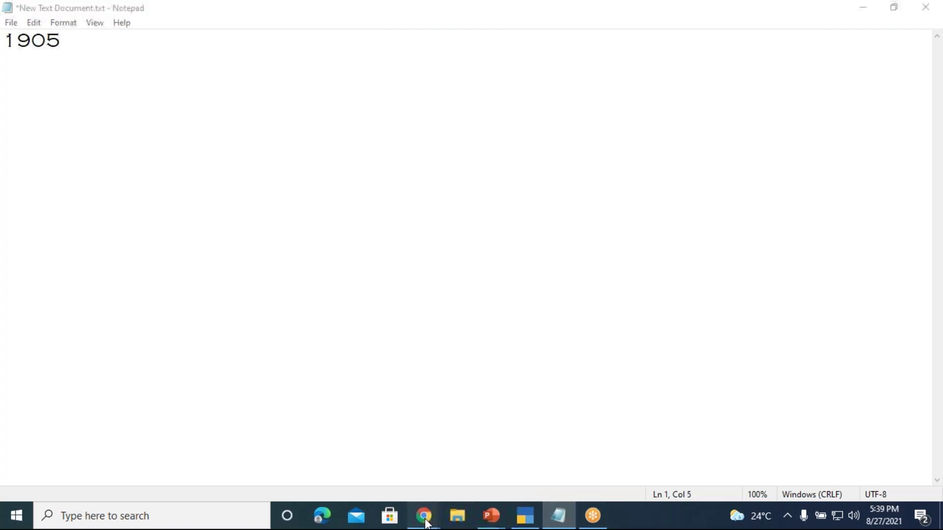
left_click(364, 489)
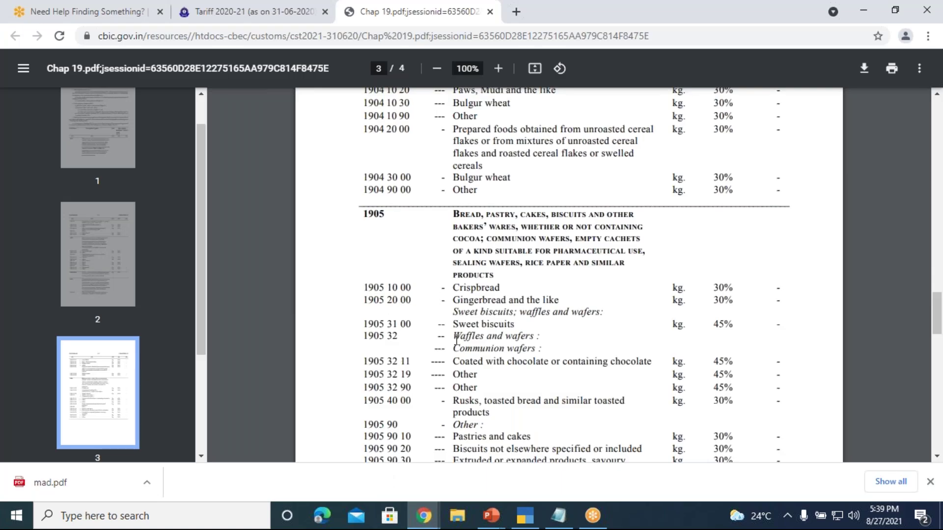
left_click(425, 516)
left_click(376, 479)
left_click(560, 518)
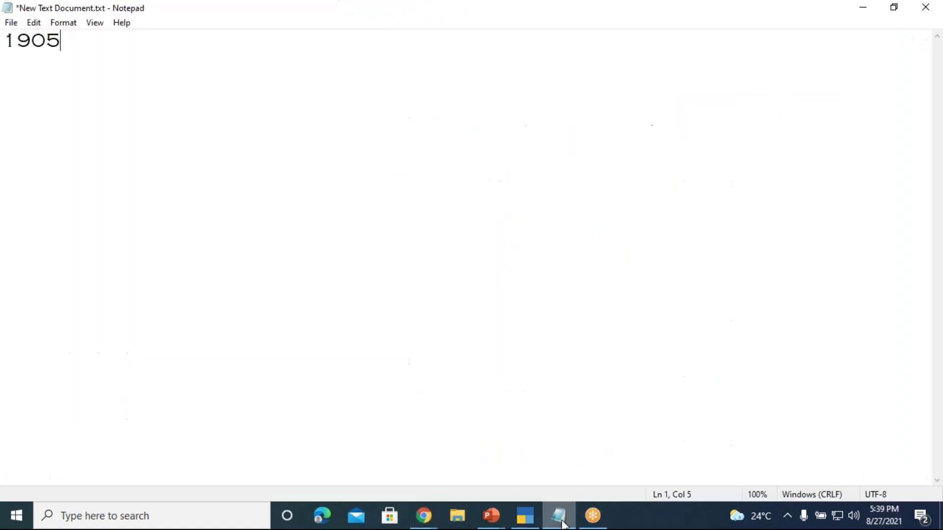
type("1000")
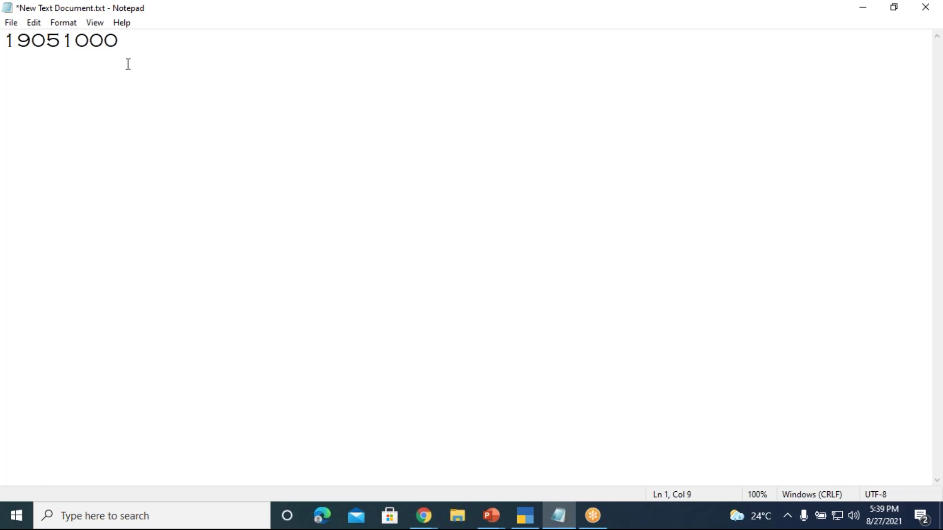
- Label the number 19051000 with the text "HSN CODE - HARMONIZED SYSTEM OF NOMENCLATURE" on the same line
left_click_drag(3, 40, 160, 45)
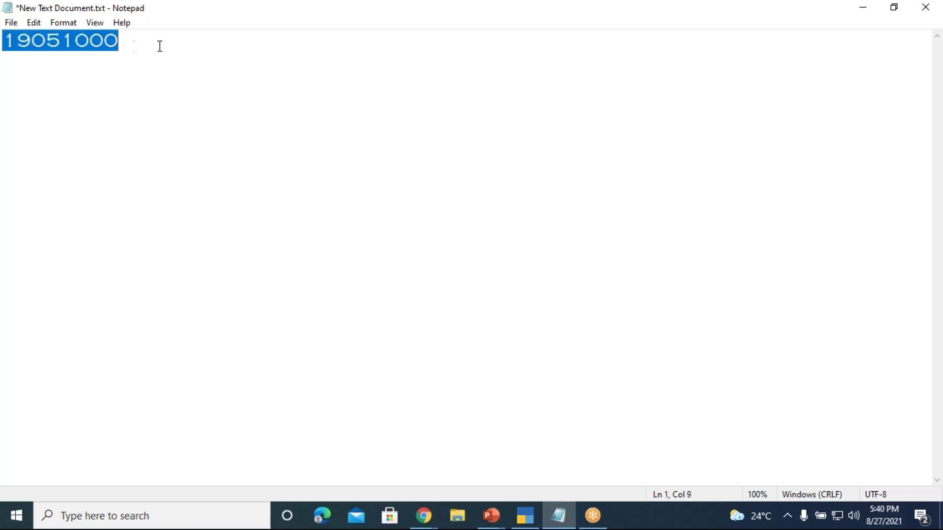
left_click(310, 247)
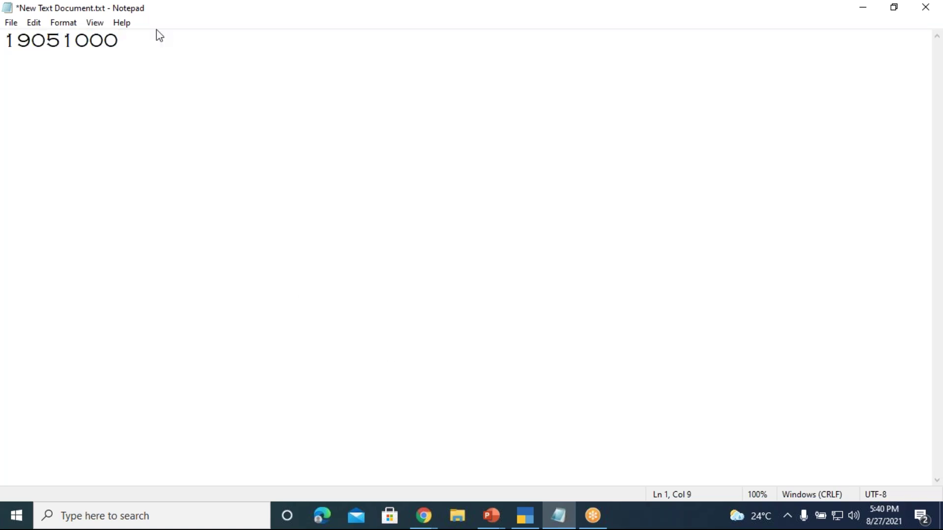
type("-  HSN CODE")
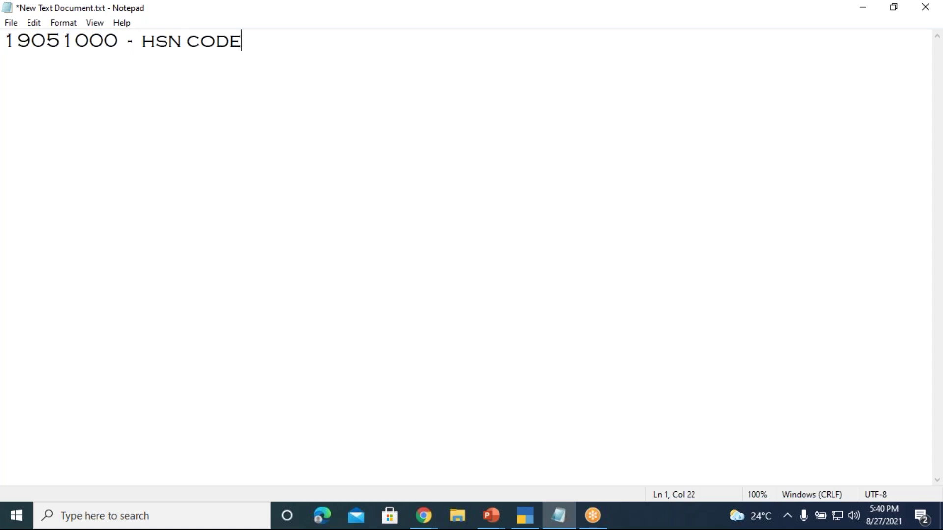
type(" - HARMONI")
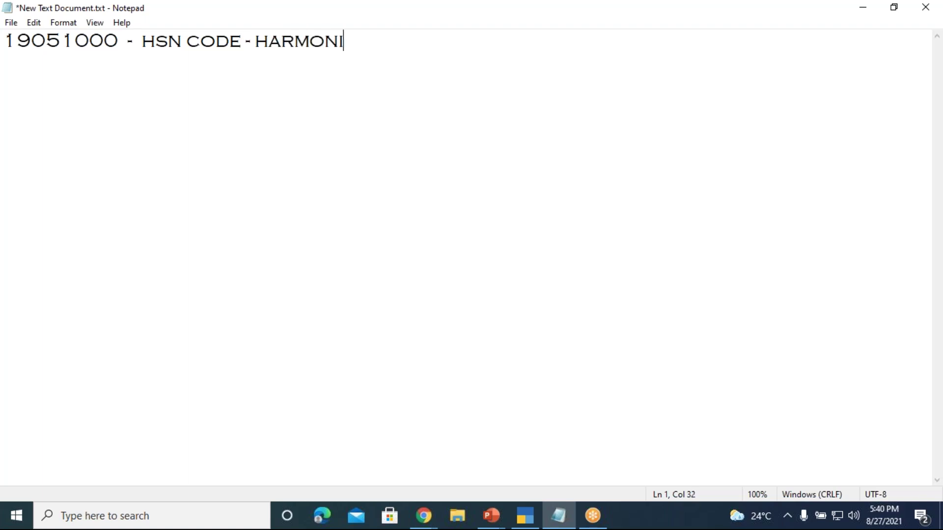
type("ZED SYST")
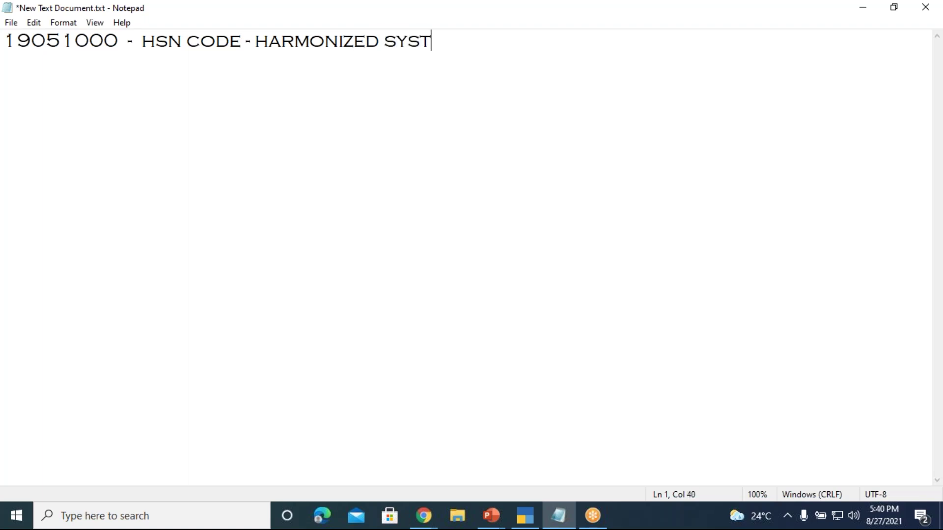
type("EM OF NO")
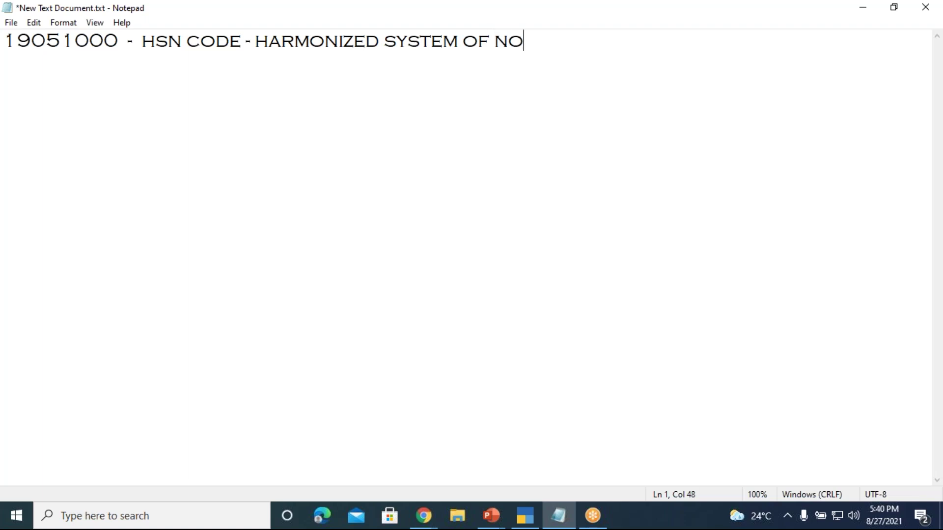
type("MENC")
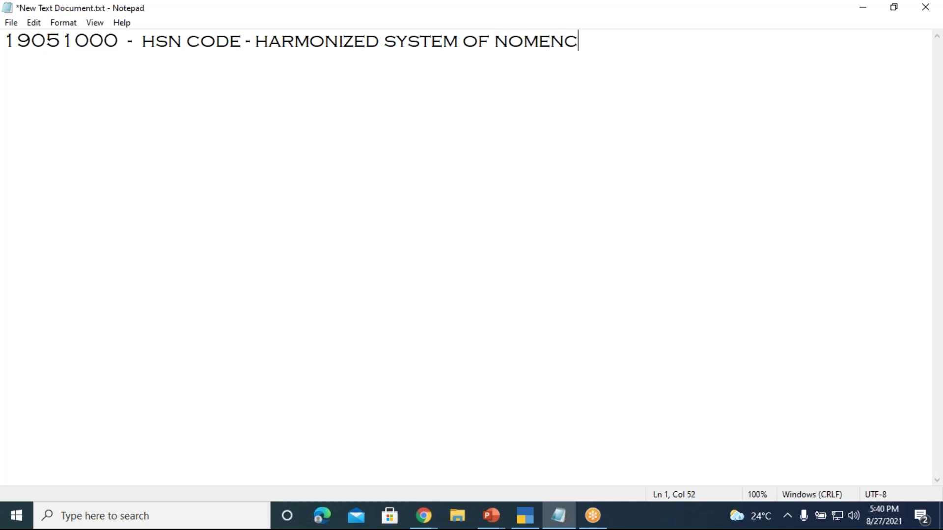
type("LATURE")
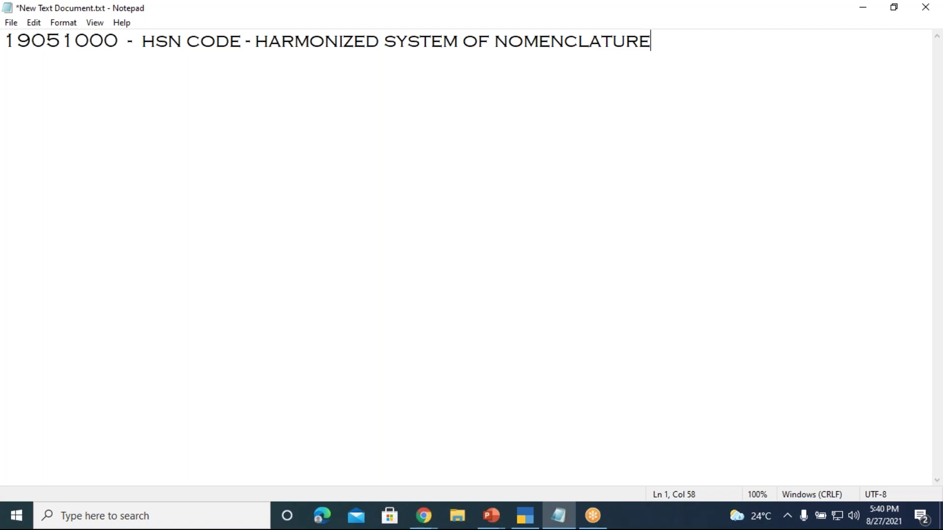
- Start a second line in the Notepad document with the text "HSN CODE -"
key("Return")
type("HSN COE")
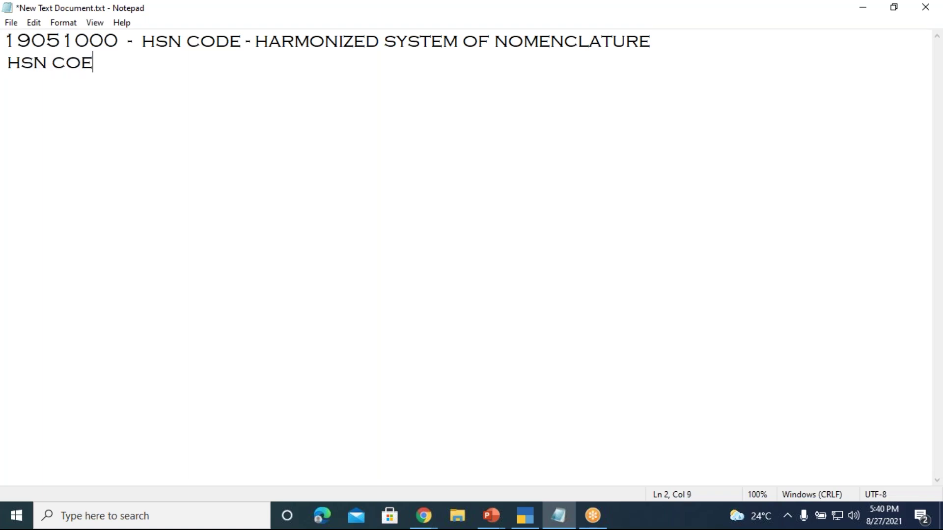
key("BackSpace")
type("DE - 4")
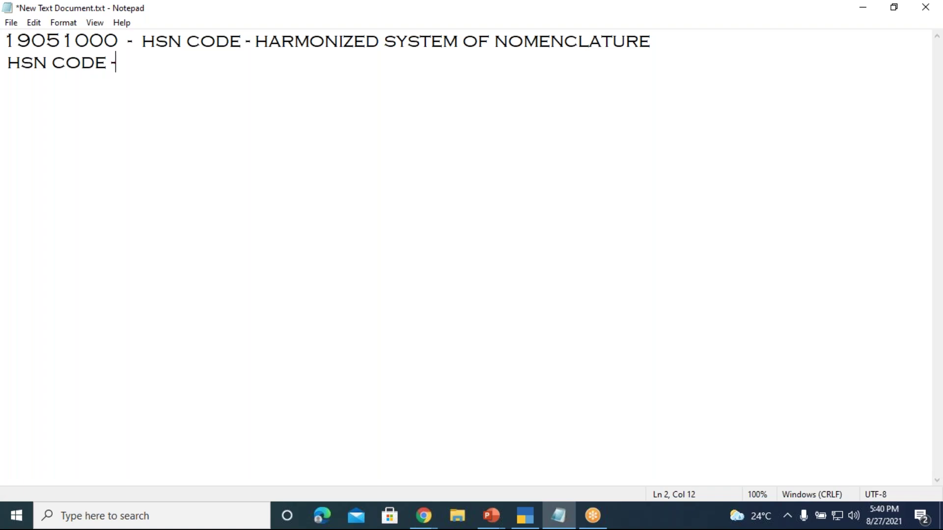
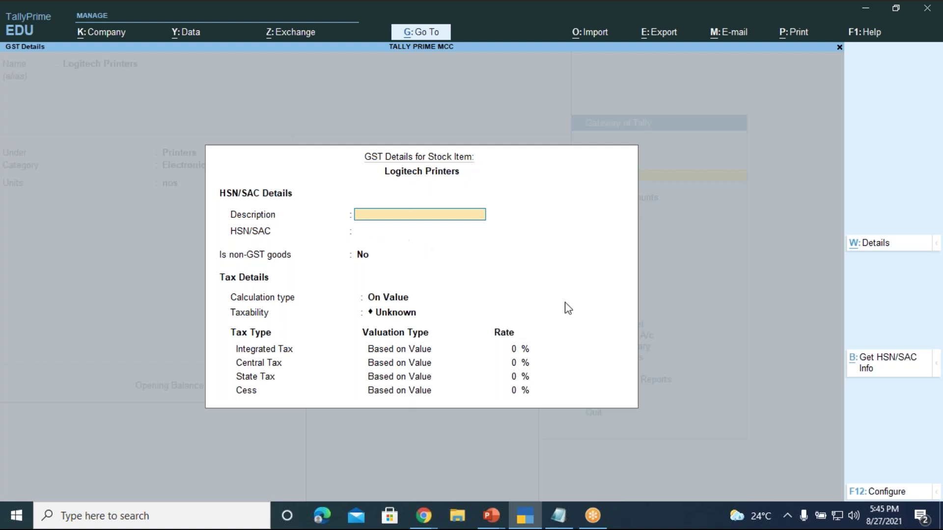
- Set the description to Printers in TallyPrime's GST details for the Logitech Printers stock item
type("Printers")
key("Return")
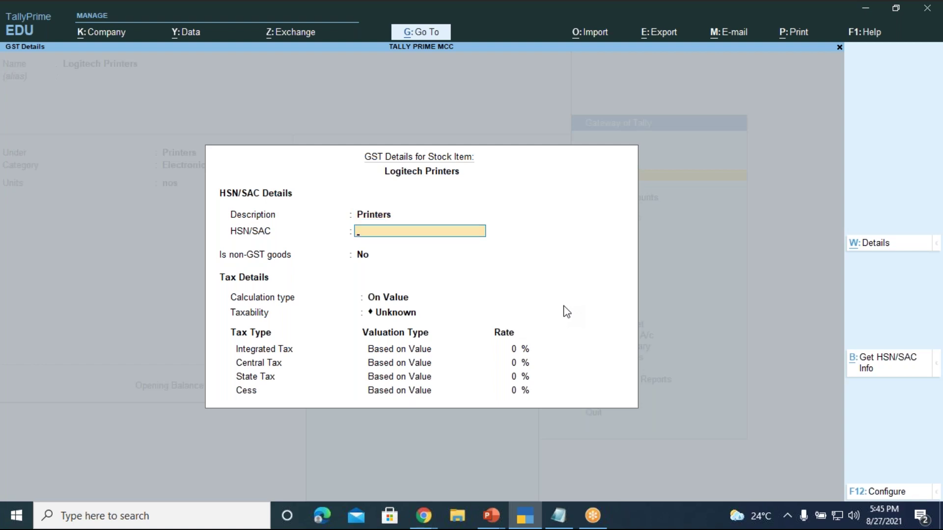
- Switch to Chrome and return from the CBIC tariff index to the Google results for "gst tariff 2021 pdf"
left_click(426, 518)
left_click(343, 456)
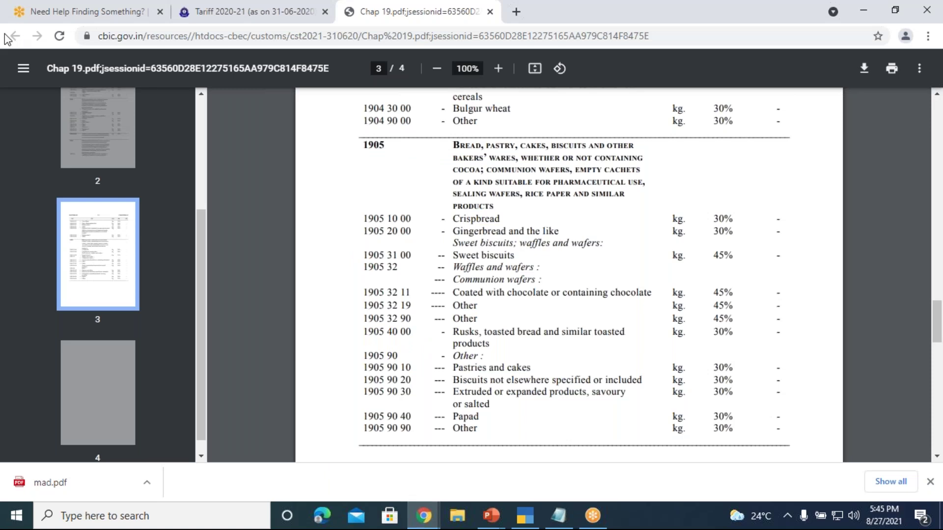
scroll(678, 142, "up", 10)
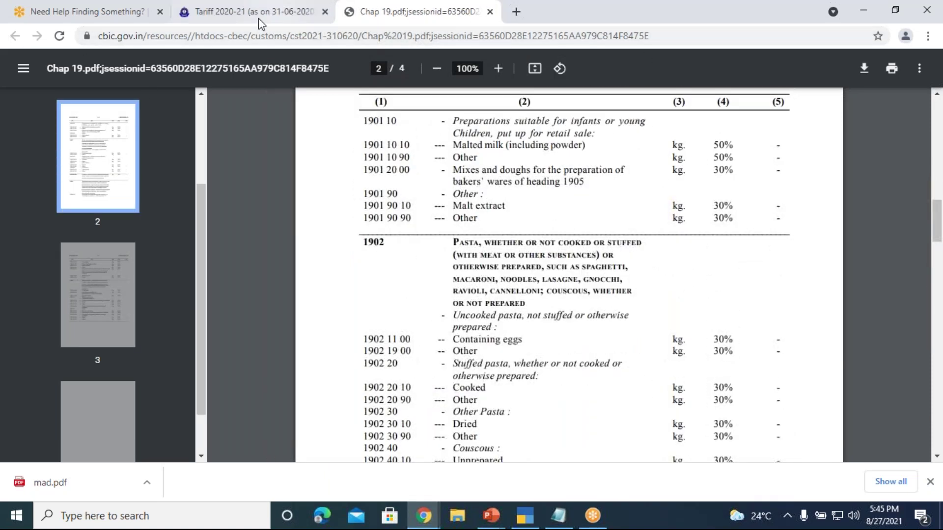
left_click(204, 12)
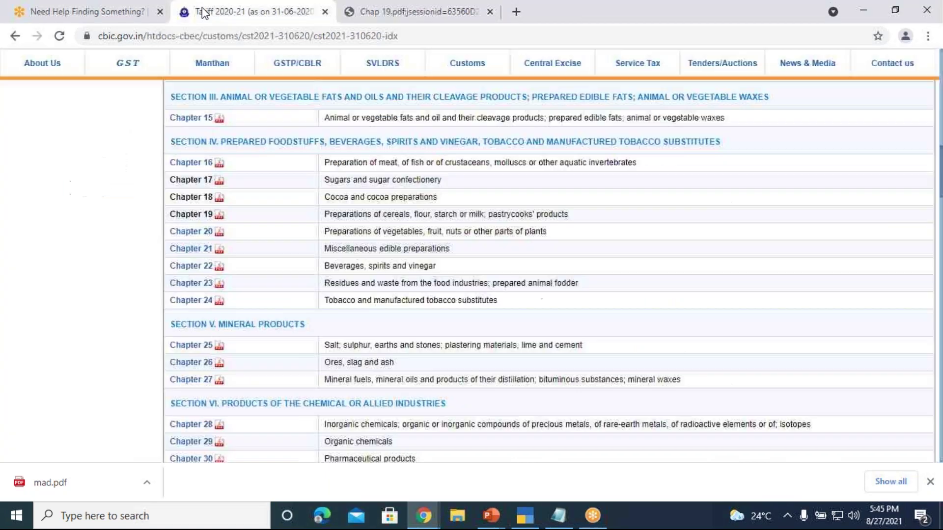
left_click(15, 37)
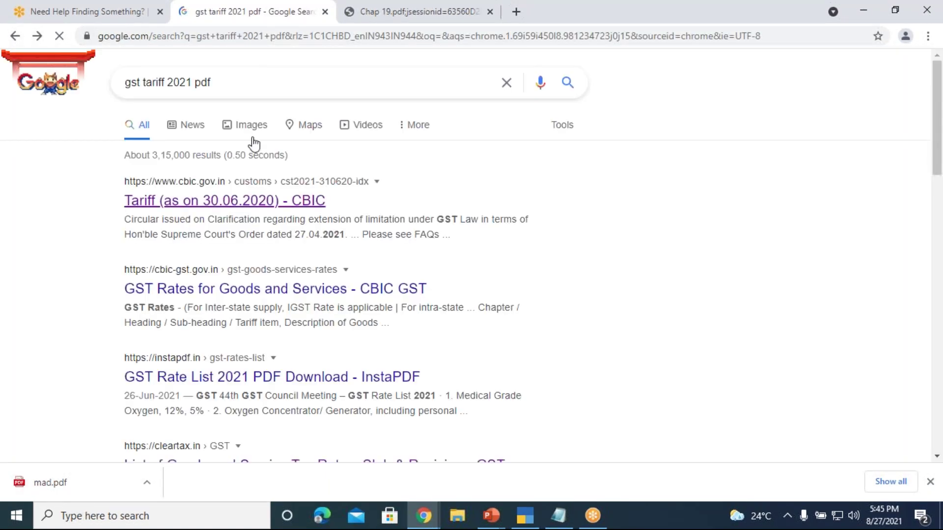
- Replace the Google query and search for "hsn code for printer"
left_click(257, 82)
key("BackSpace")
key("BackSpace")
key("BackSpace")
key("BackSpace")
key("BackSpace")
key("BackSpace")
key("BackSpace")
key("BackSpace")
key("BackSpace")
key("BackSpace")
key("BackSpace")
key("BackSpace")
key("BackSpace")
key("BackSpace")
key("BackSpace")
key("BackSpace")
key("BackSpace")
key("BackSpace")
key("BackSpace")
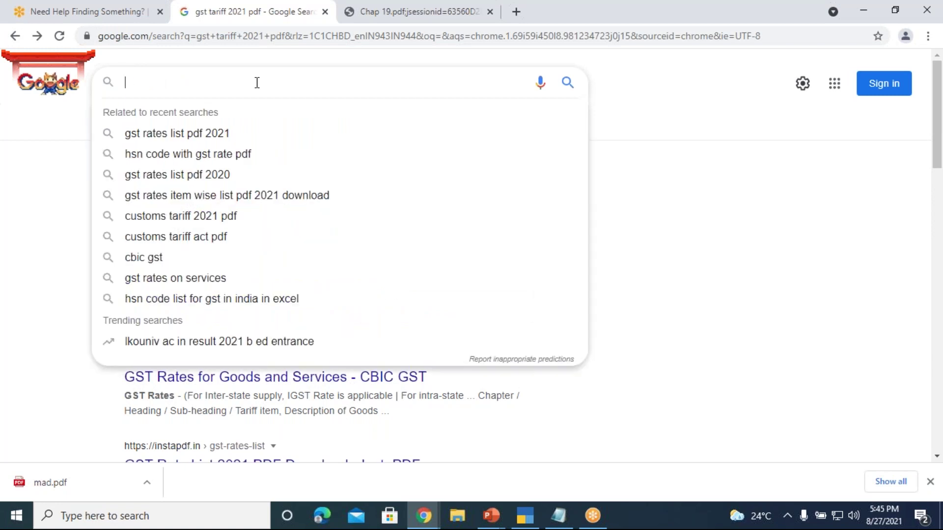
type("hsn ")
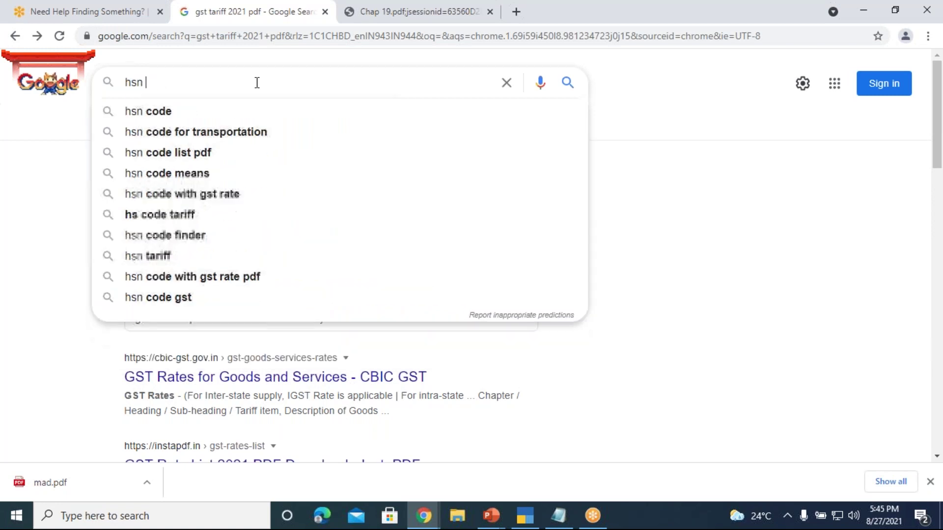
type("code ")
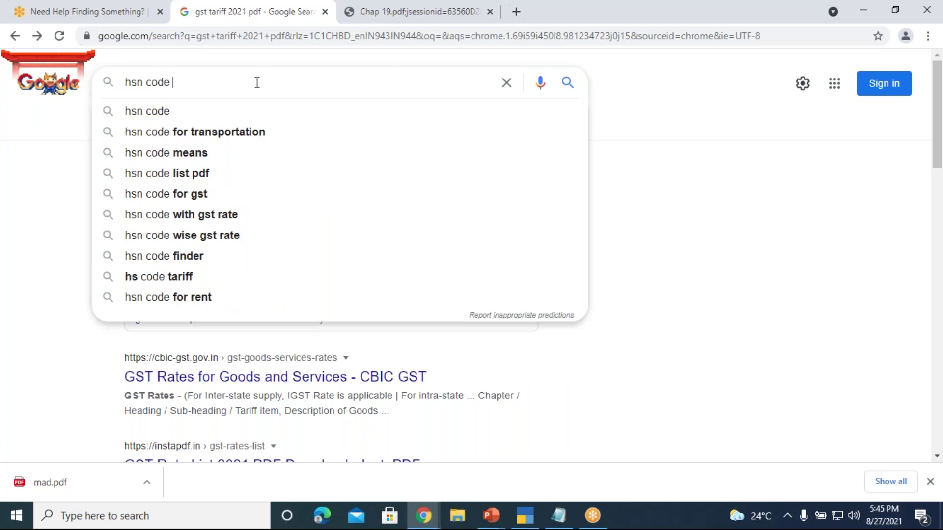
type("for p")
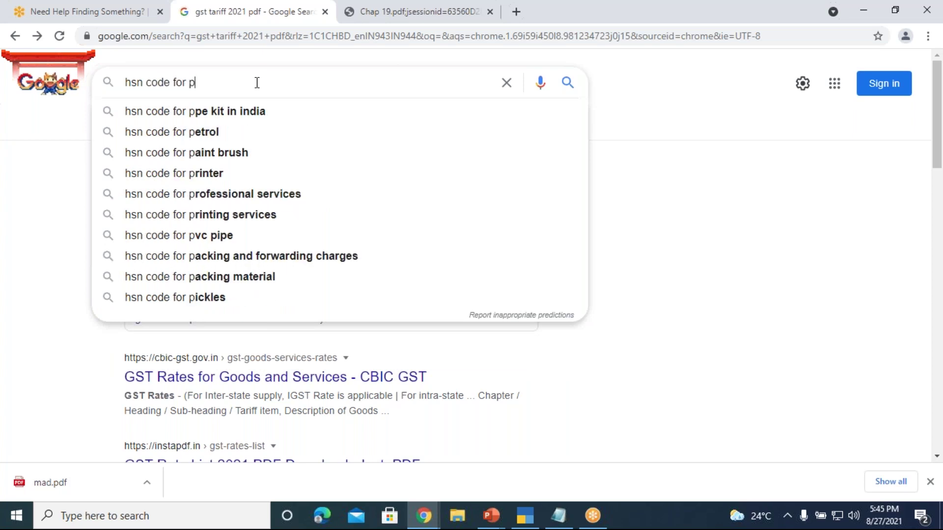
type("rinters")
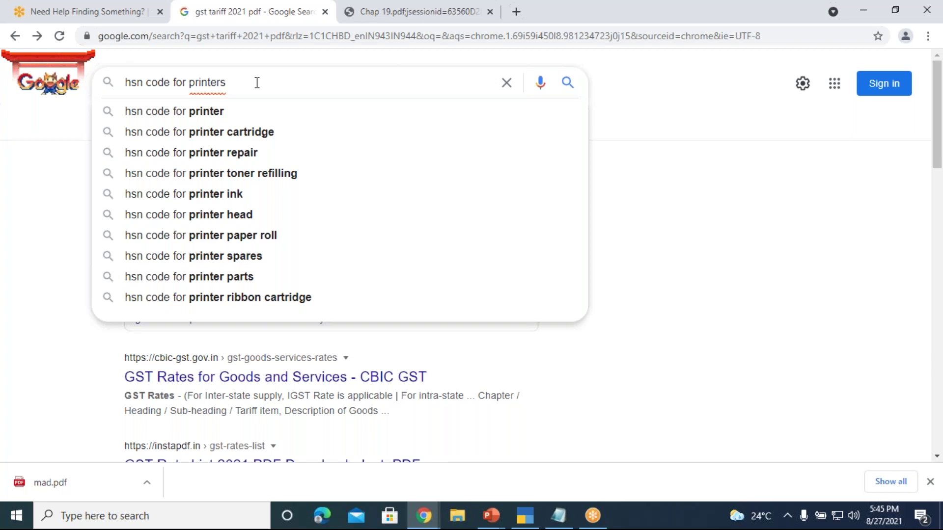
left_click(194, 113)
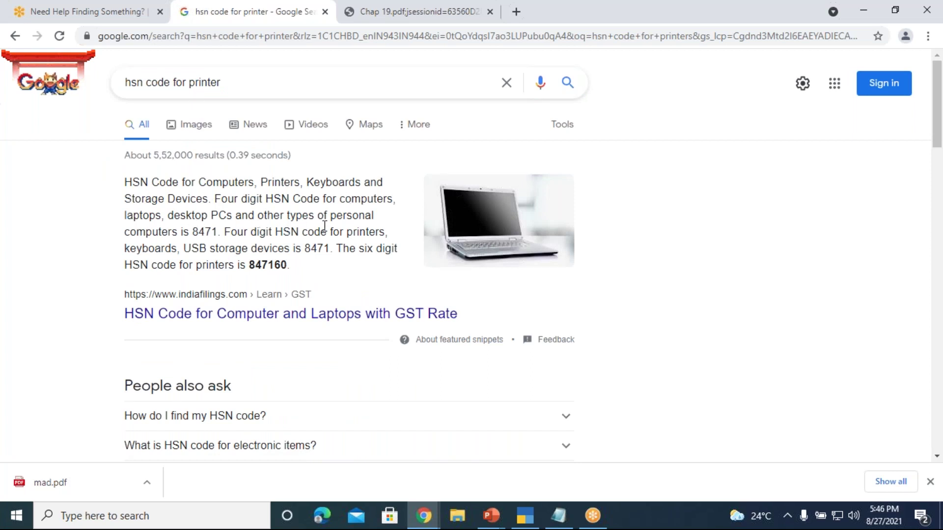
- Highlight the six-digit printer code in the search result, and enter 847160 as the HSN/SAC in TallyPrime's GST details
left_click_drag(260, 263, 298, 278)
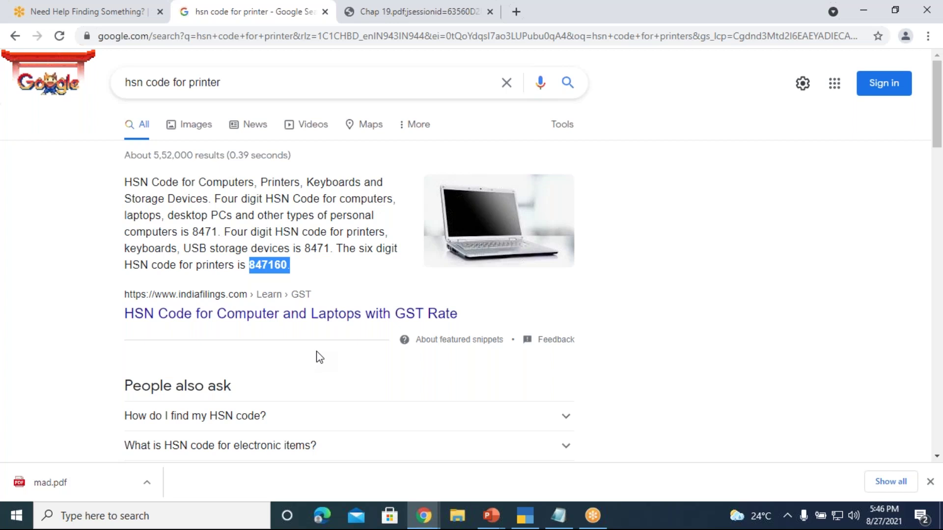
left_click(524, 513)
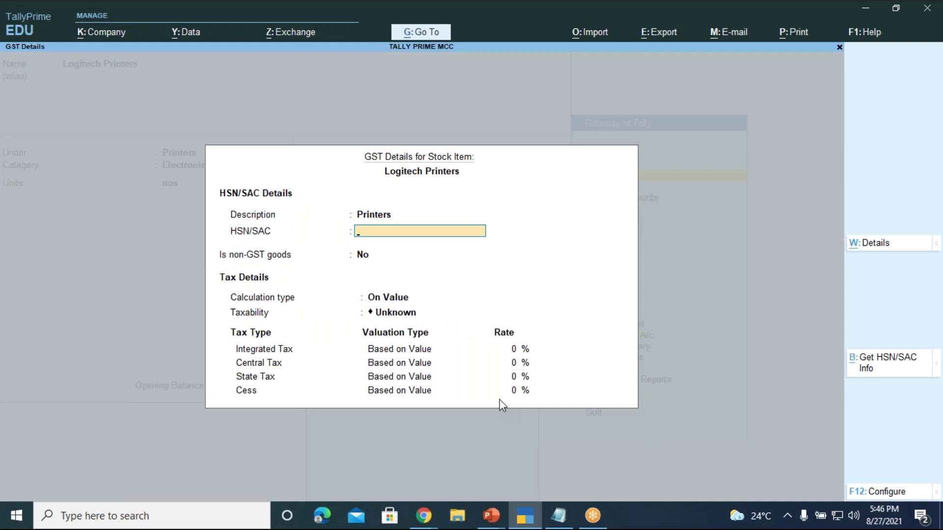
type("847160")
key("Return")
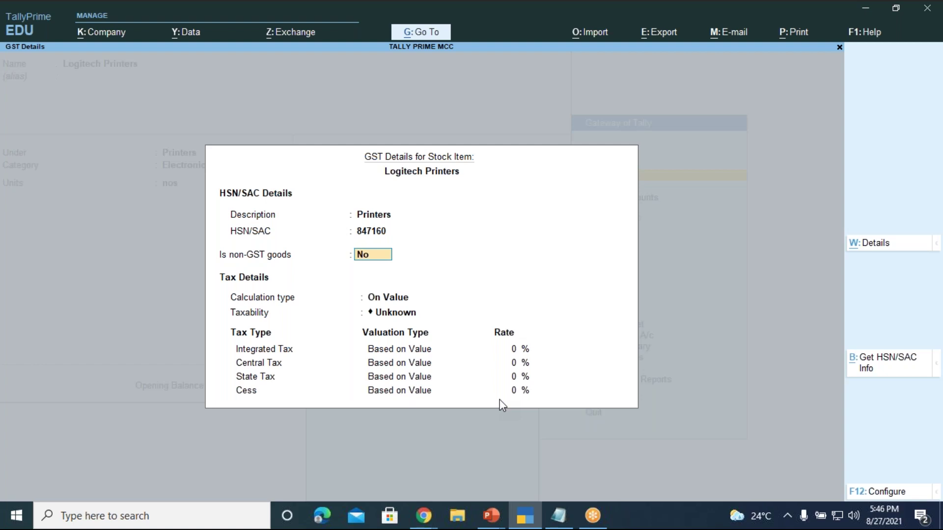
- Accept No for non-GST goods and On Value as the calculation type, and set the taxability to Taxable
key("Return")
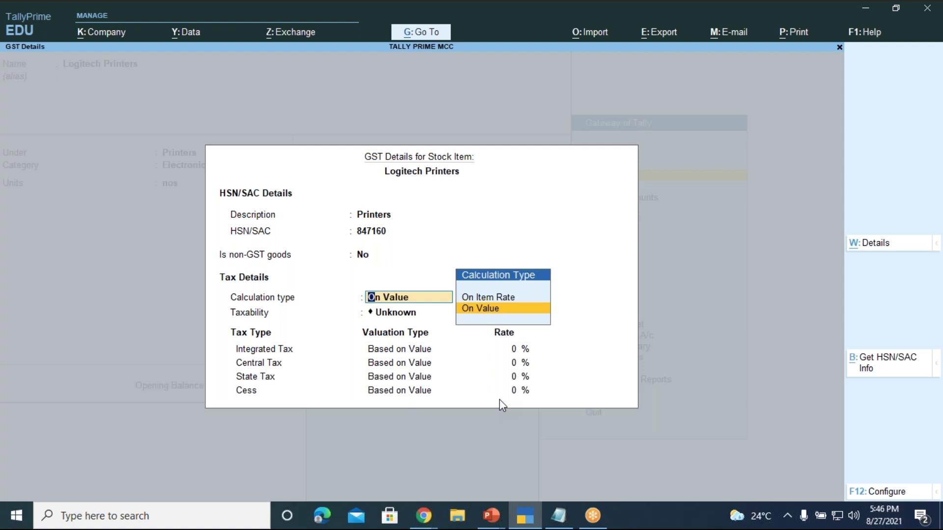
key("Return")
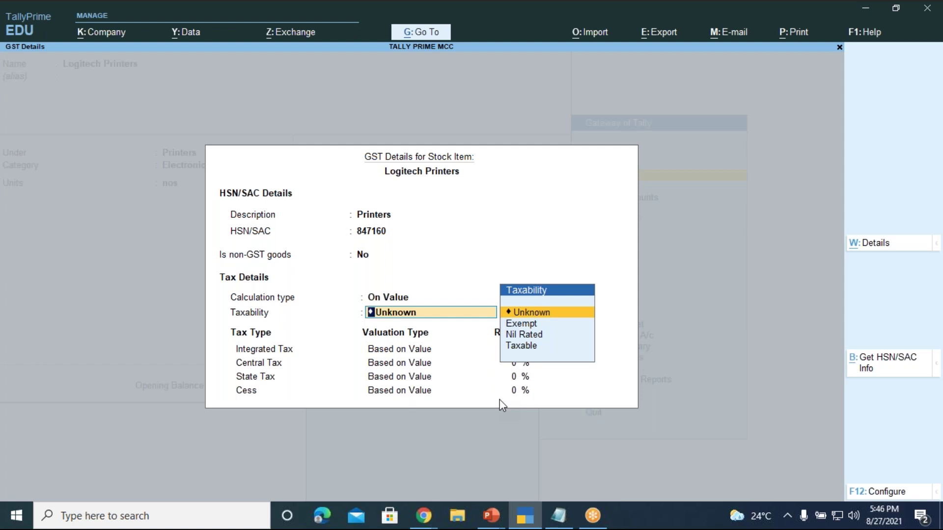
key("Down")
key("Down")
key("Down")
key("Return")
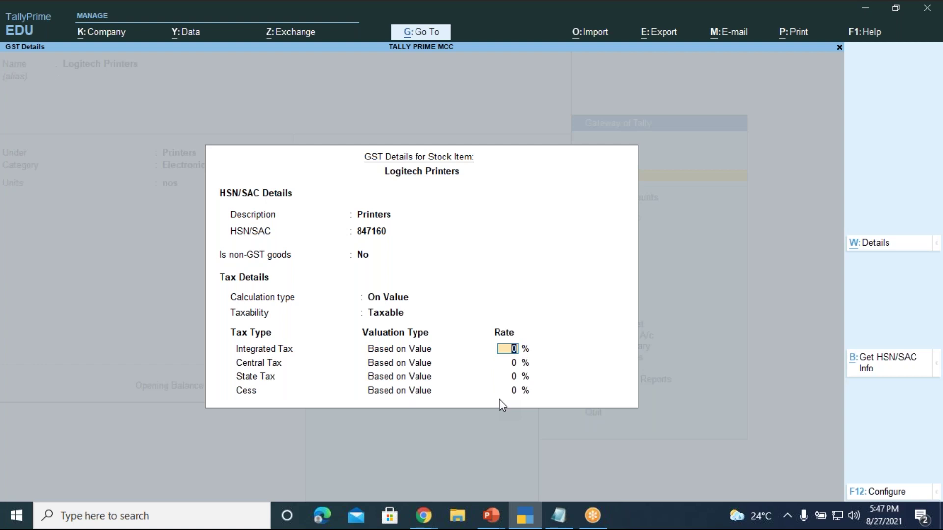
- Set the integrated tax rate to 18% and accept 9% central tax, 9% state tax and 0% cess
type("18")
key("Return")
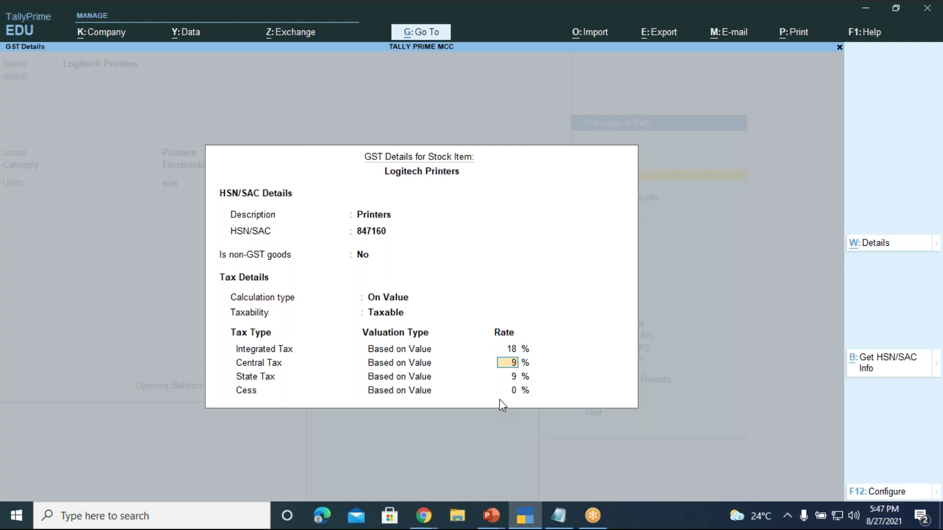
key("Return")
key("Return")
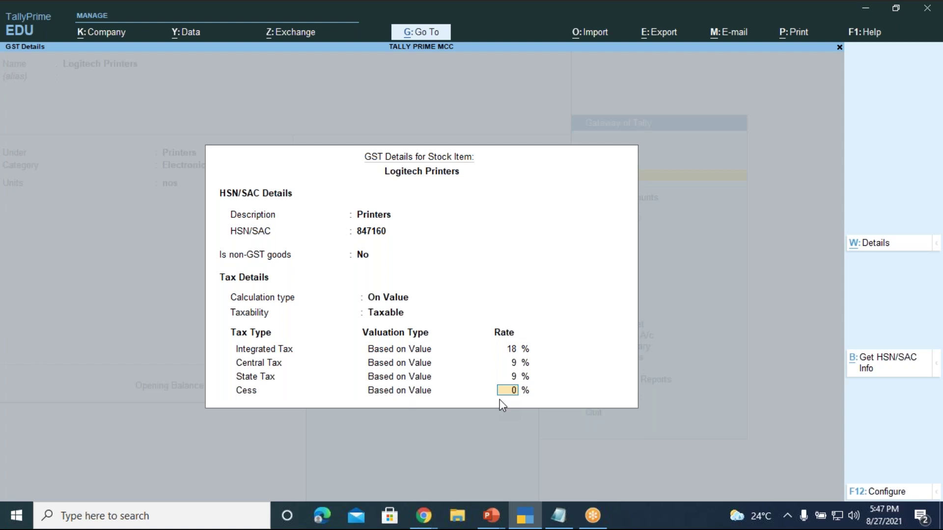
key("Return")
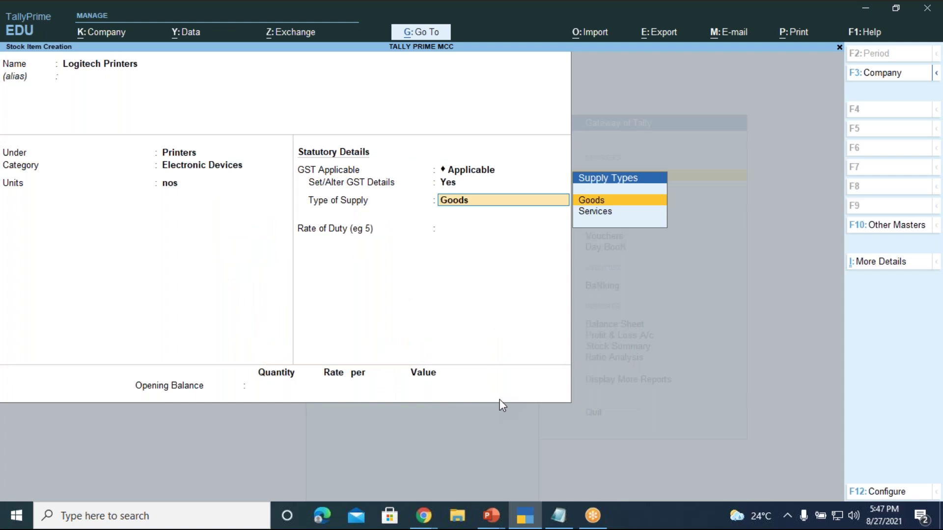
- Save the Logitech Printers stock item with Goods as the type of supply, no duty rate and no opening balance
key("Return")
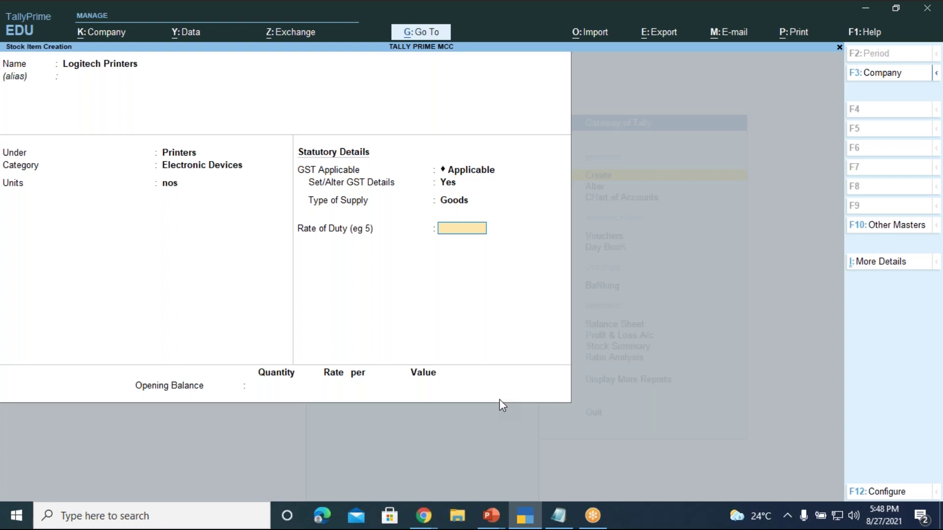
key("Return")
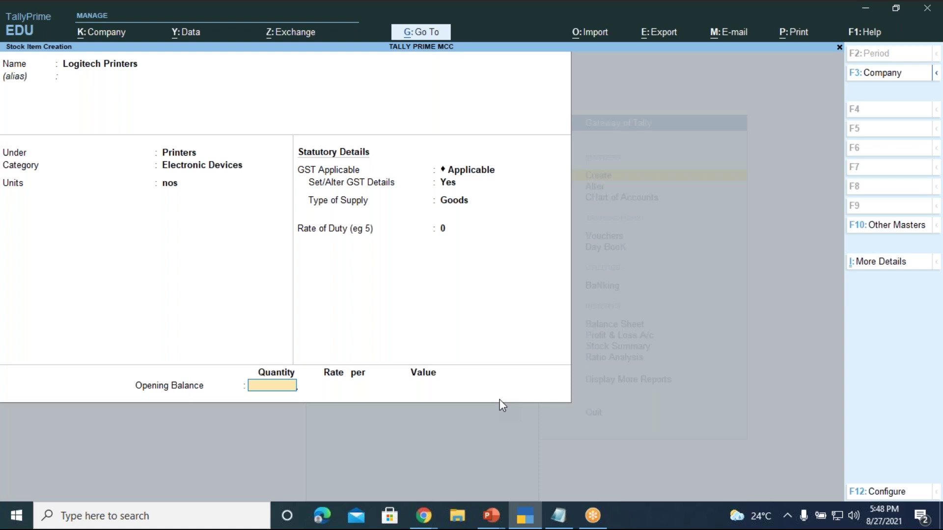
key("Return")
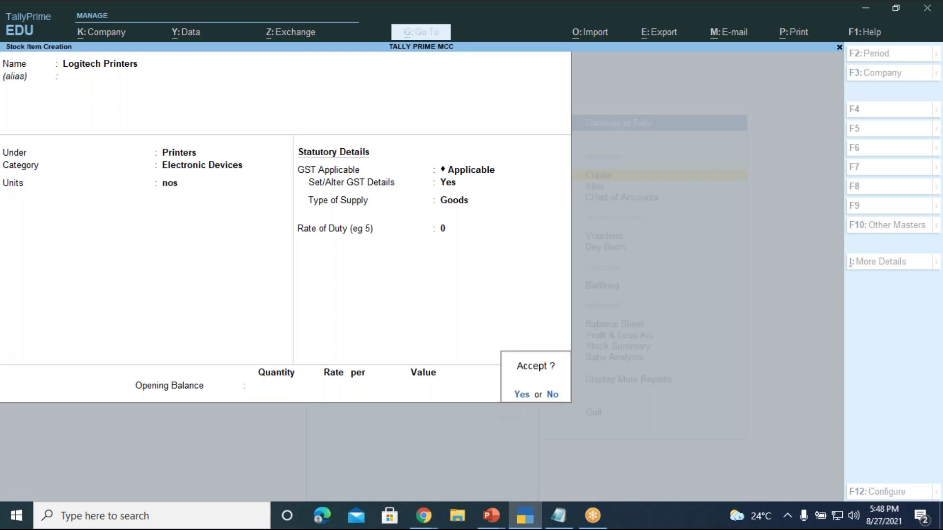
key("Return")
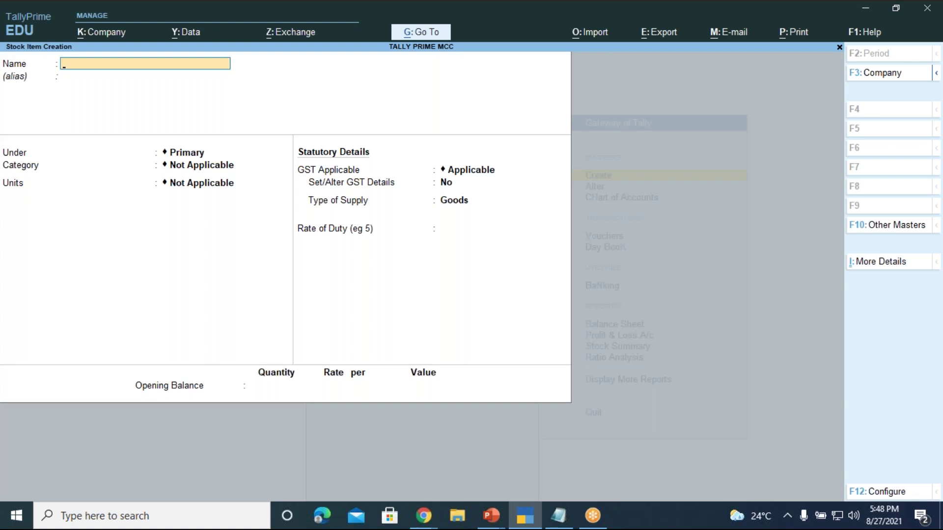
- Switch to the Tally Prime-LEVEL 1 presentation in PowerPoint and check the stock item list in the slide show
left_click(503, 519)
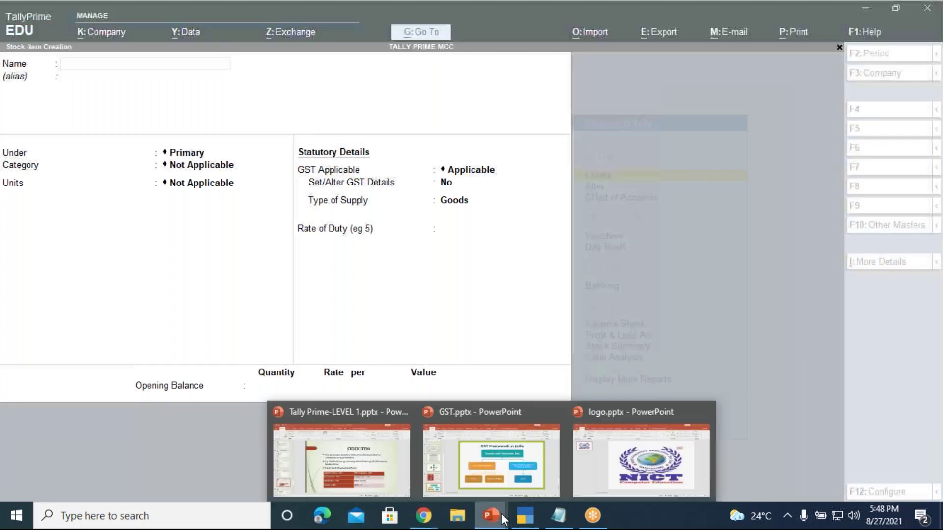
left_click(363, 464)
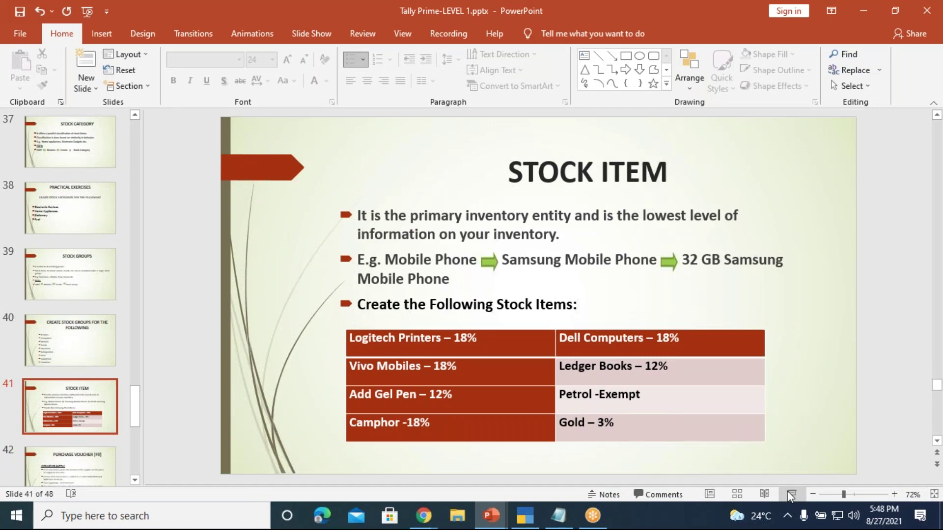
left_click(791, 495)
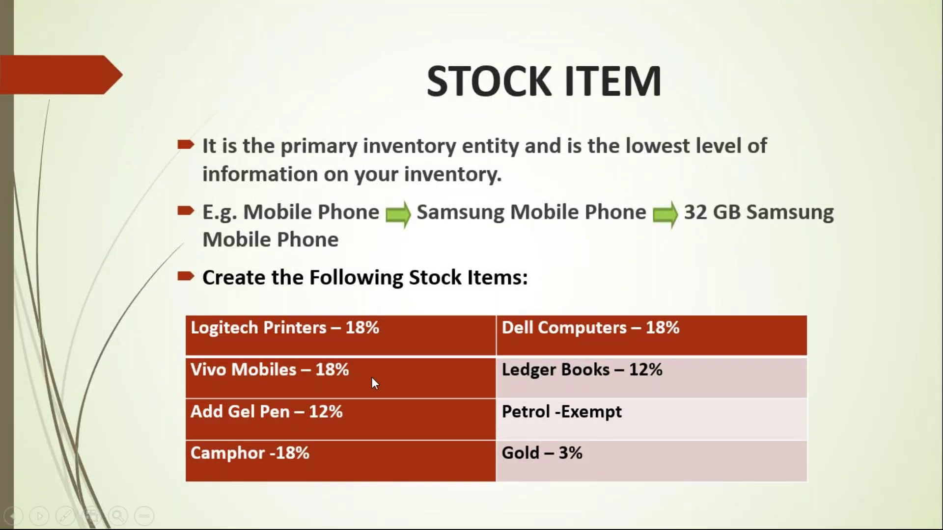
key("Escape")
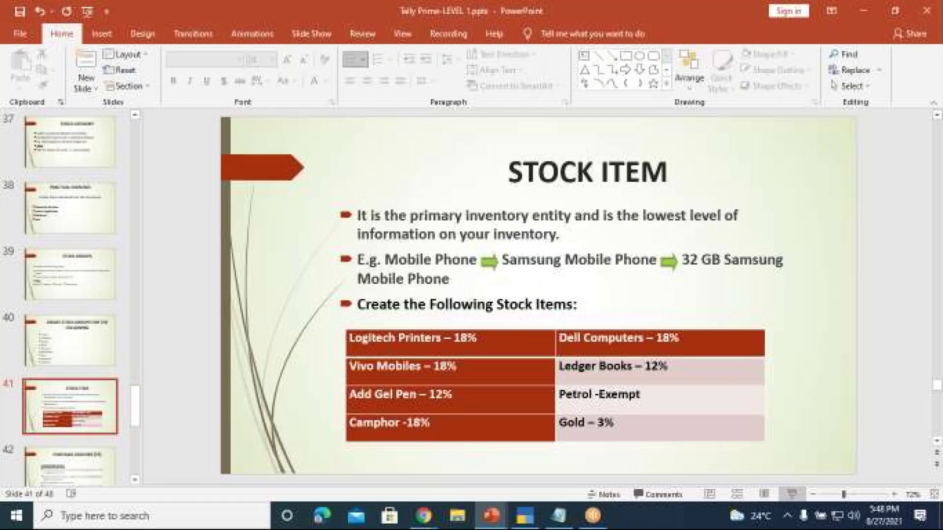
- Switch back to TallyPrime and name the new stock item Vivo Mobiles, without an alias
left_click(527, 517)
type("Vivo Mobiles")
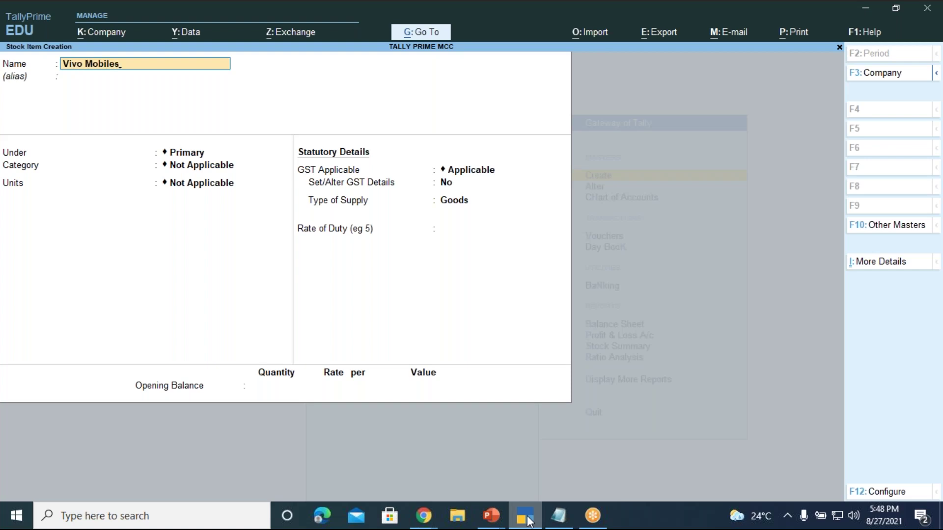
key("Return")
key("Return")
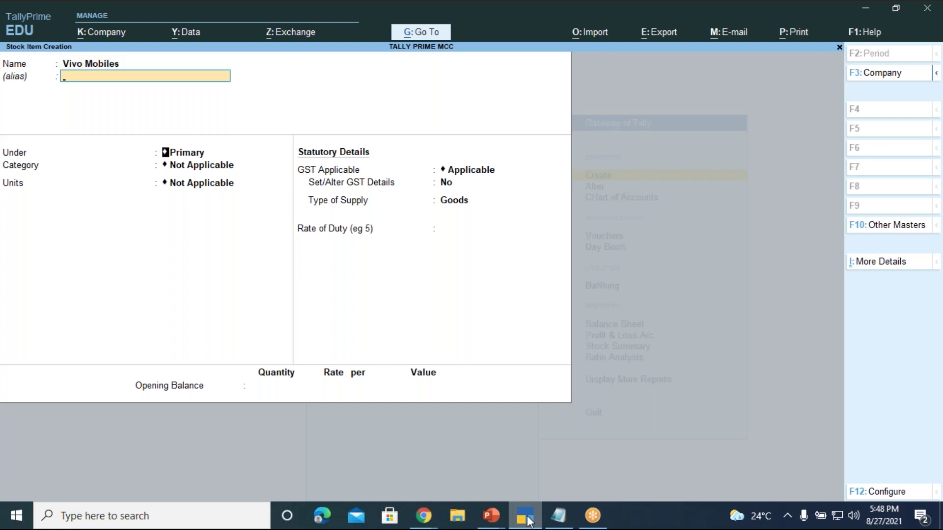
- Place Vivo Mobiles under the Mobile Phones group and assign it the Electronic Devices category
key("Down")
key("Down")
key("Down")
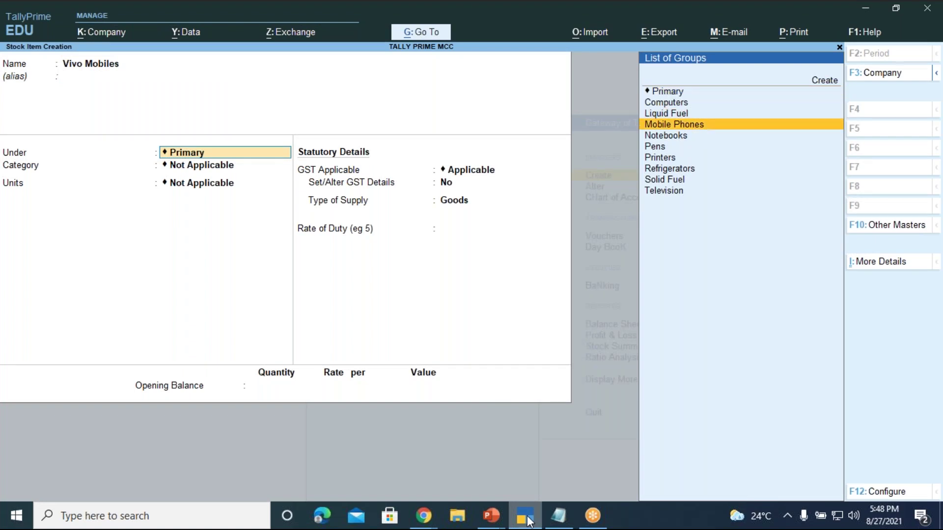
key("Return")
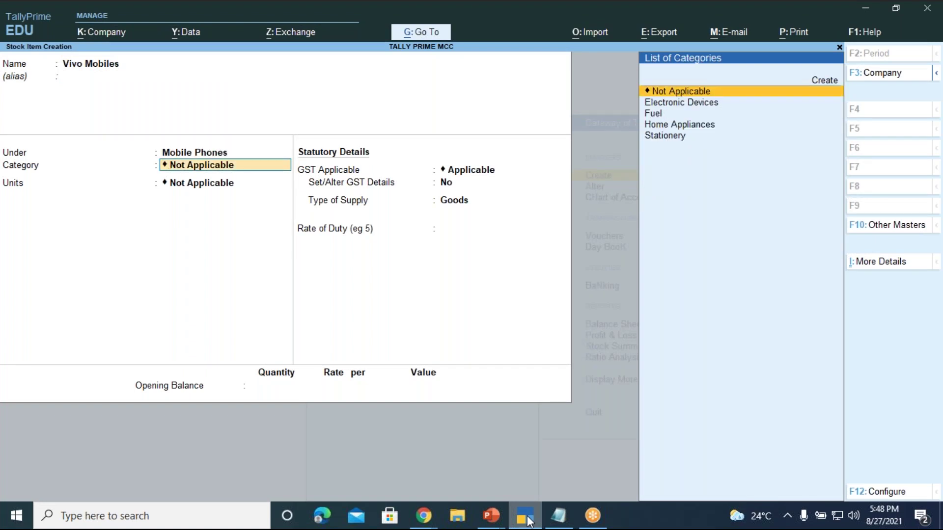
key("Down")
key("Return")
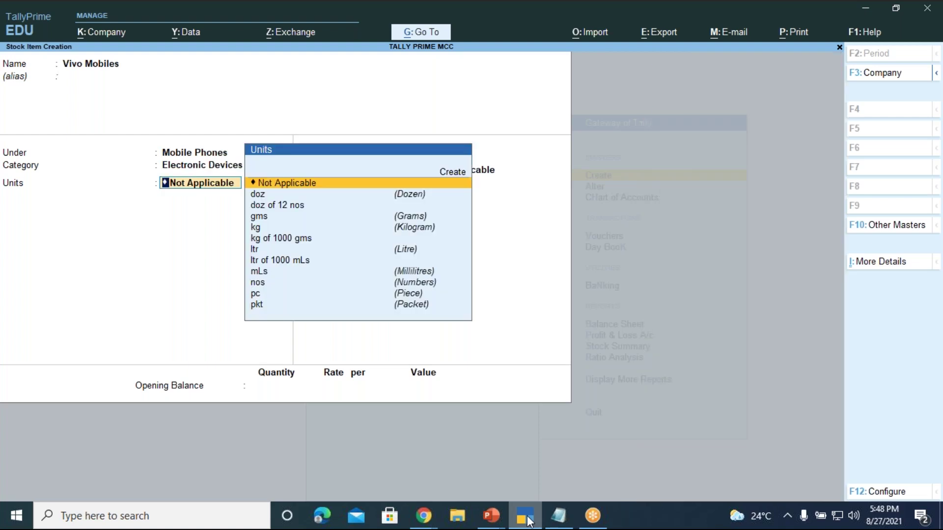
- Set the unit of measure for Vivo Mobiles to nos (Numbers)
key("Down")
key("Down")
key("Down")
key("Down")
key("Down")
key("Down")
key("Down")
key("Down")
key("Down")
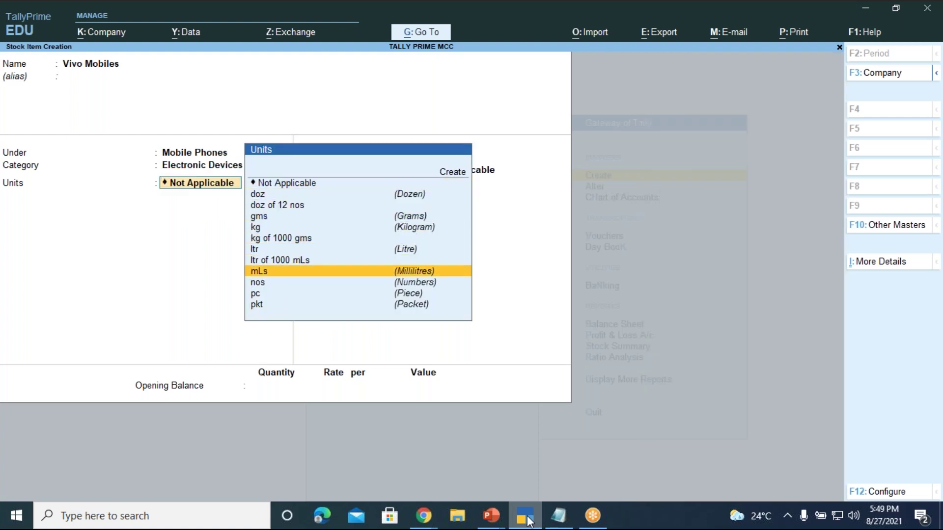
key("Return")
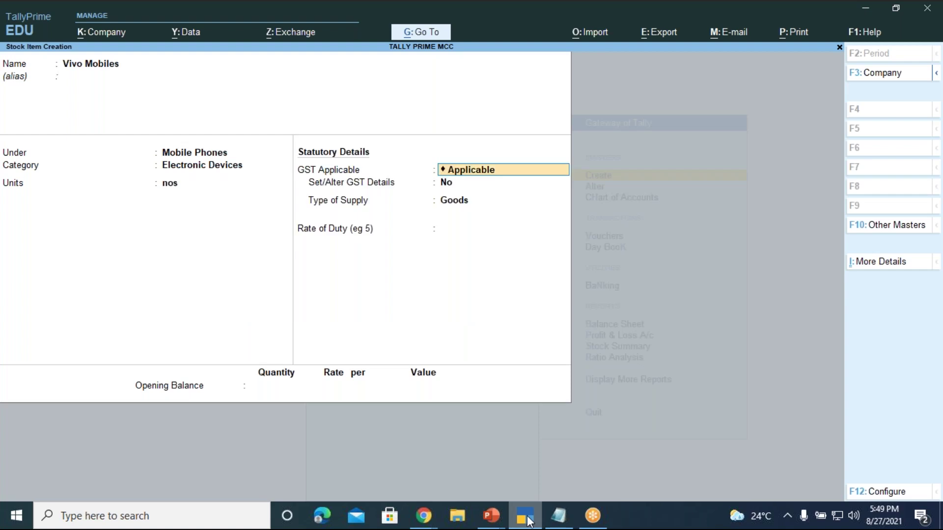
- Keep GST applicable, choose to set the GST details, and enter Mobile Phones as the HSN/SAC description
key("Return")
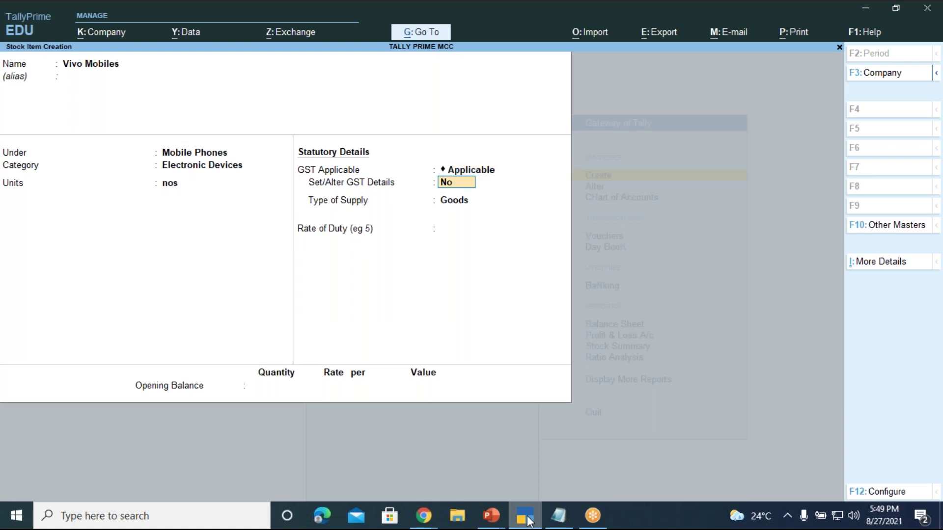
type("y")
key("Return")
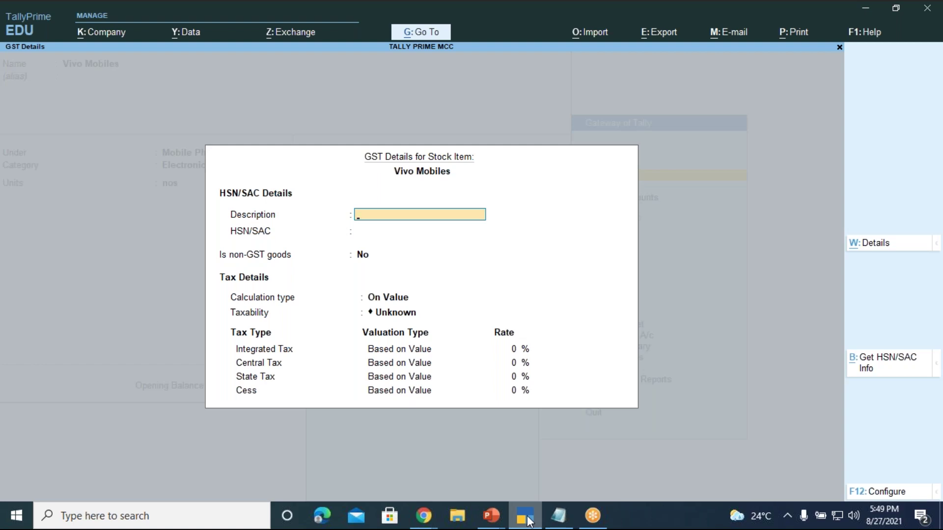
type("Mobile Pho")
key("Return")
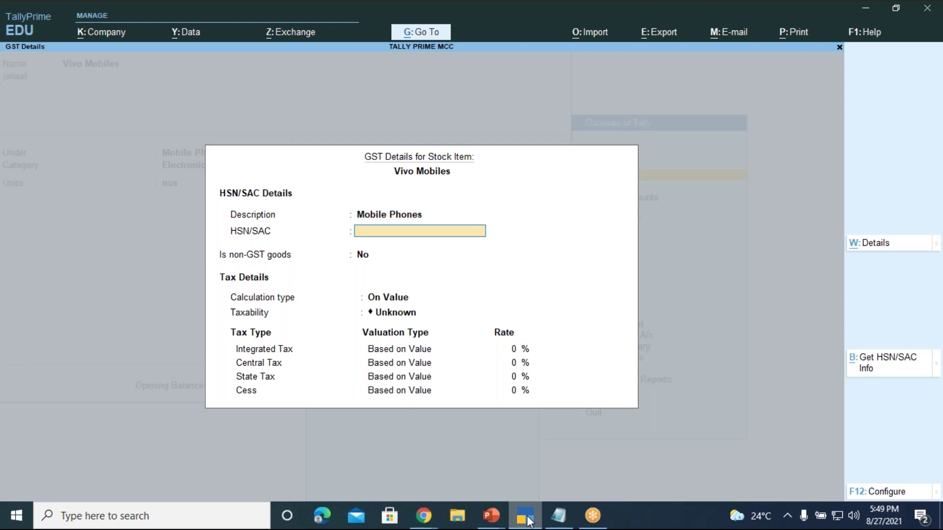
- Switch to the Chrome window with the Google results for the printer HSN code
left_click(426, 518)
left_click(389, 471)
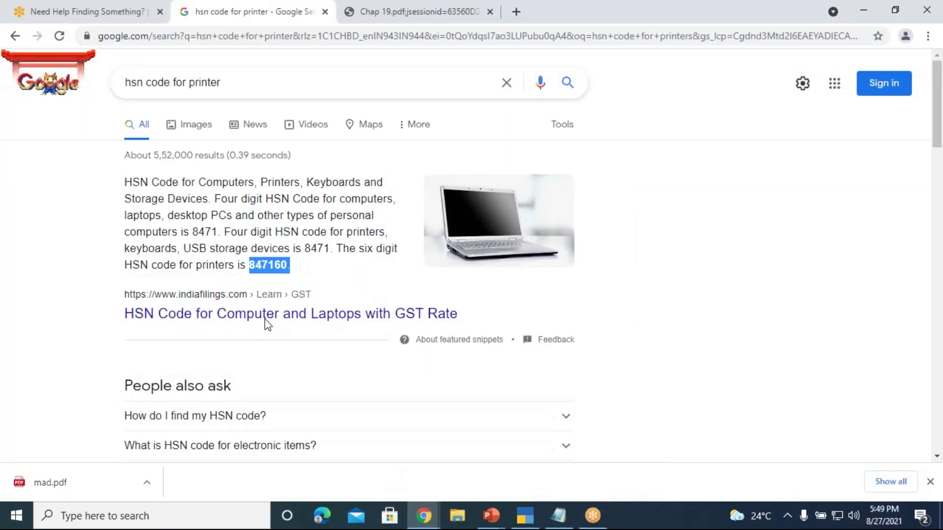
- Try to search Google for the mobile phone HSN code, and return from the image results to all results
left_click(244, 83)
key("BackSpace")
key("BackSpace")
key("BackSpace")
key("BackSpace")
key("BackSpace")
key("BackSpace")
key("BackSpace")
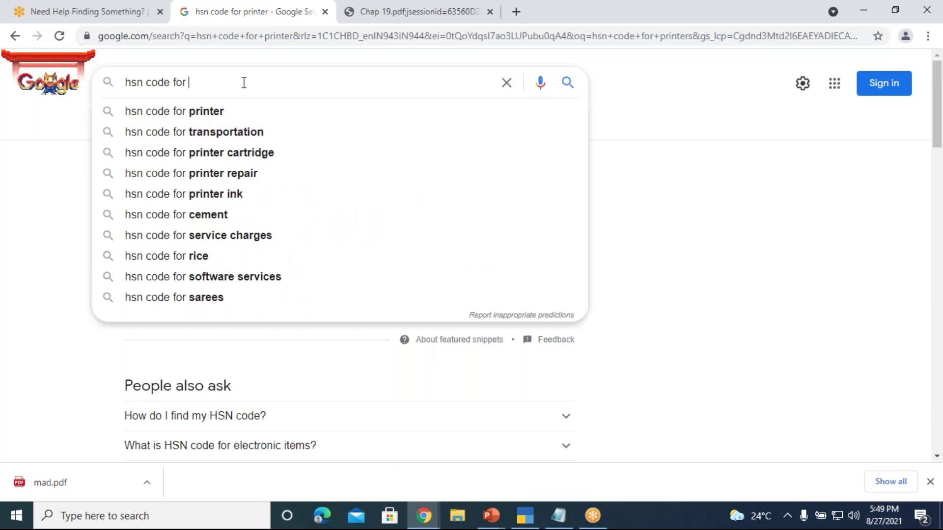
type("mobile")
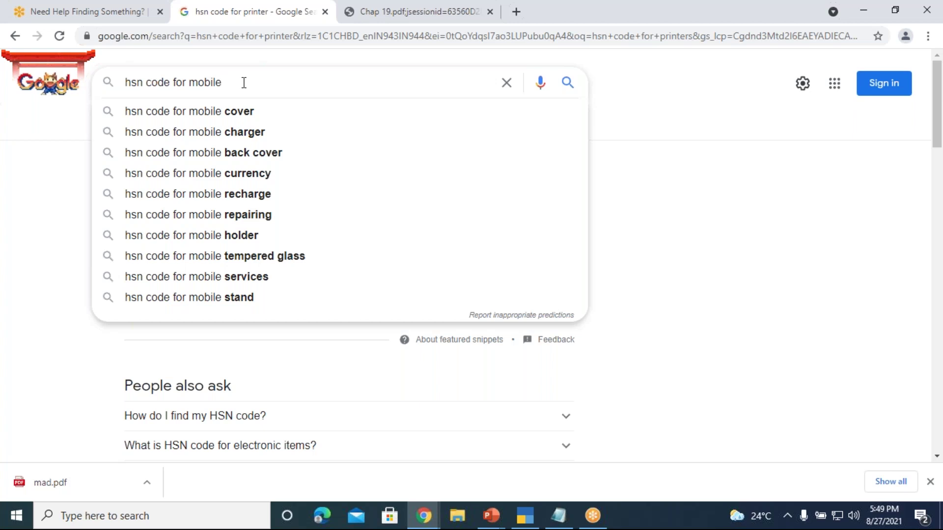
type("ph")
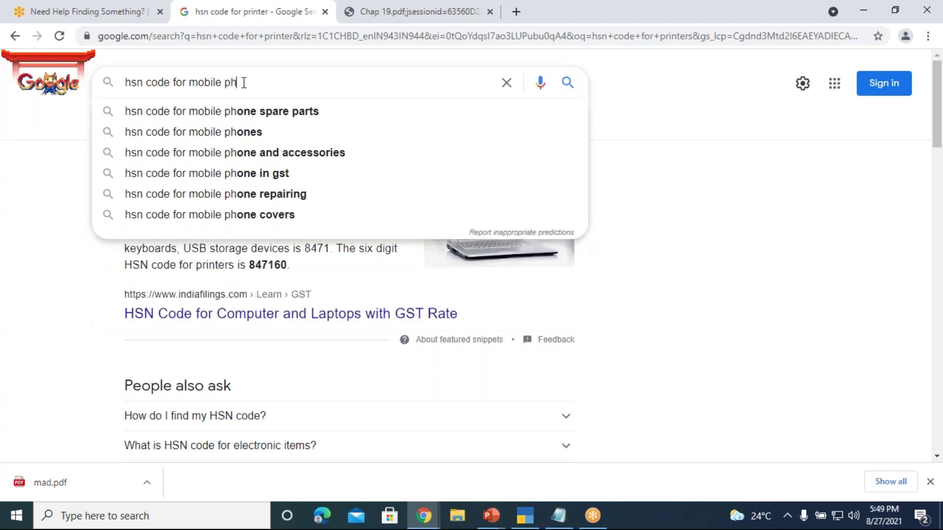
left_click(186, 134)
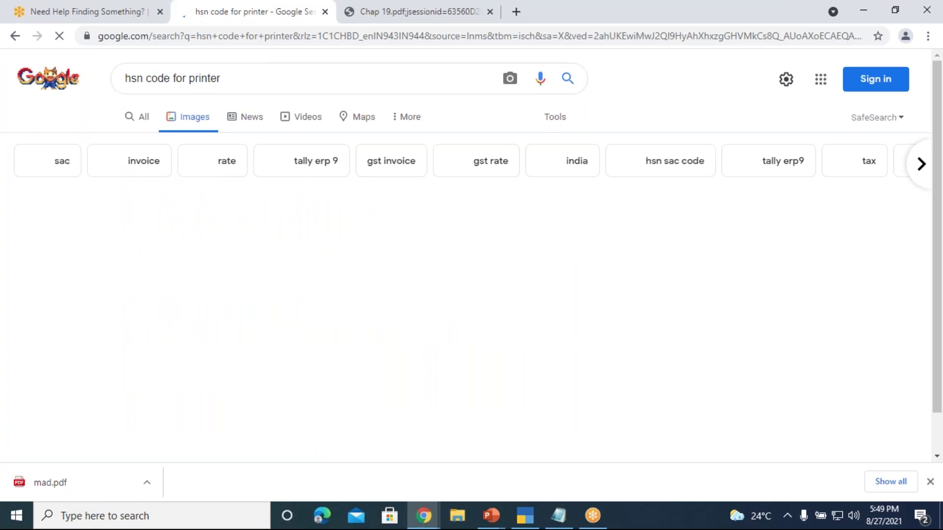
left_click(146, 119)
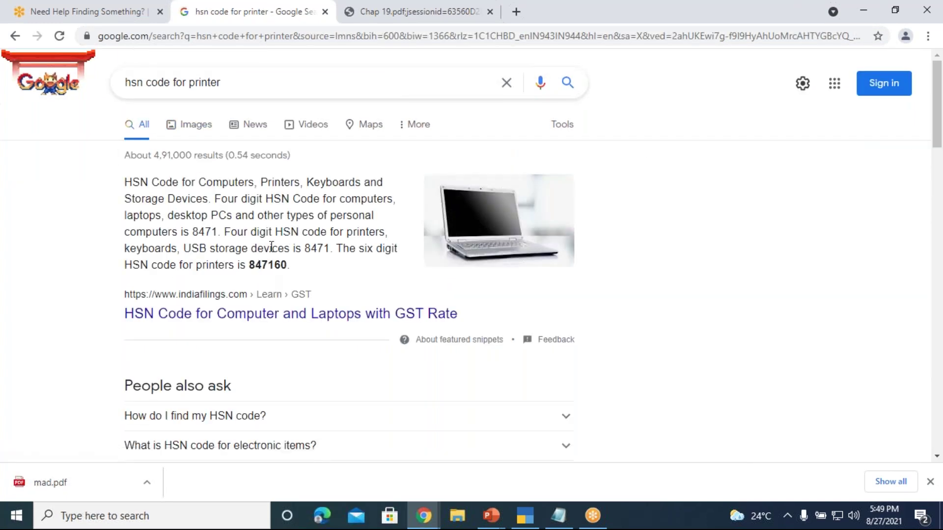
- Replace "printer" in the Google query and search for "hsn code for mobile phones"
left_click(248, 78)
key("BackSpace")
key("BackSpace")
key("BackSpace")
key("BackSpace")
key("BackSpace")
key("BackSpace")
key("BackSpace")
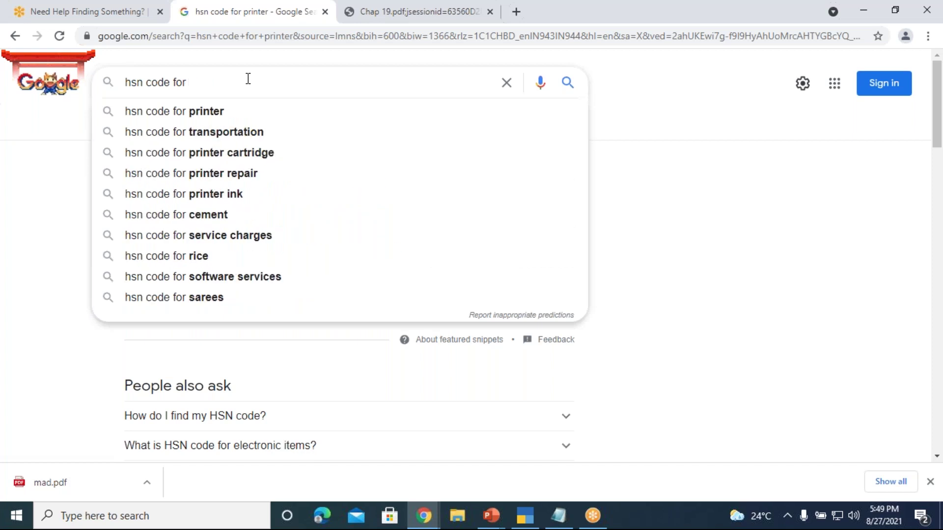
type("mobile")
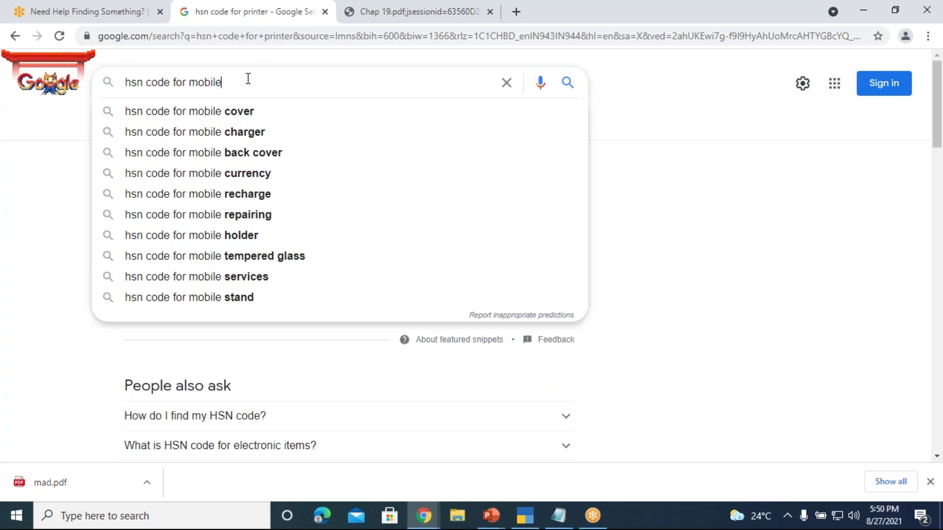
type(" p")
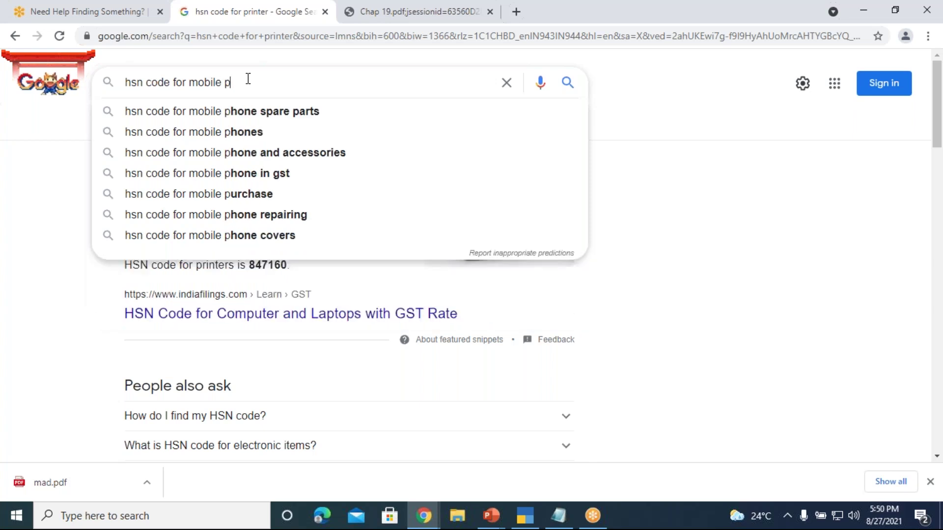
left_click(227, 132)
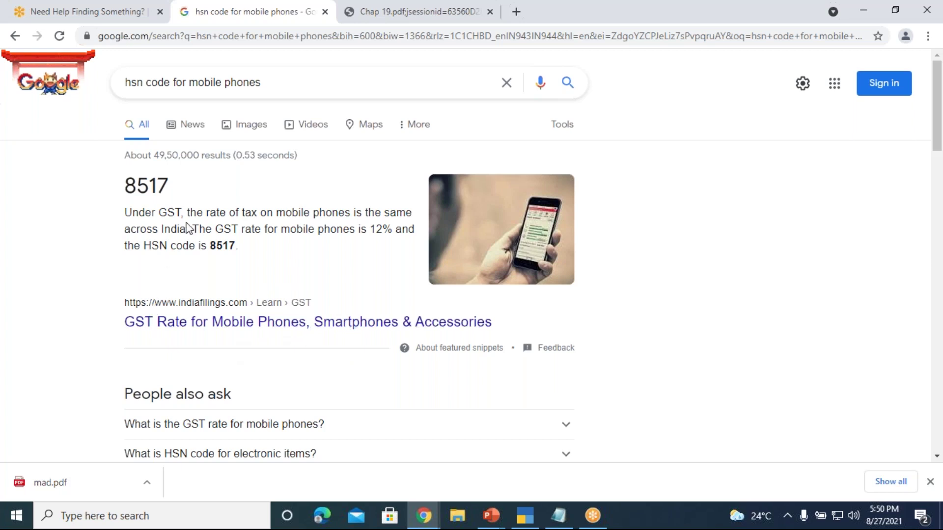
- Open the IndiaFilings article on the GST rate for mobile phones and examine its tax rate and HSN code section
scroll(262, 301, "down", 3)
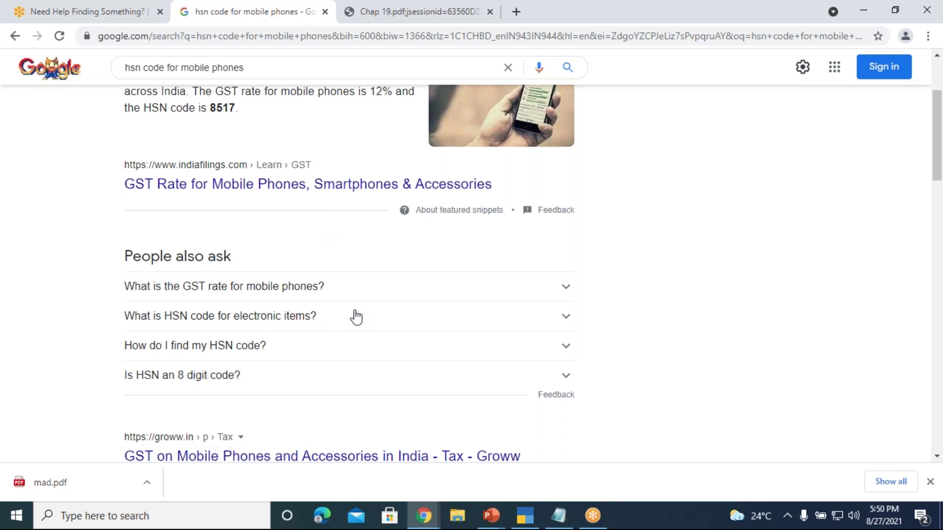
scroll(353, 316, "down", 1)
scroll(322, 231, "up", 3)
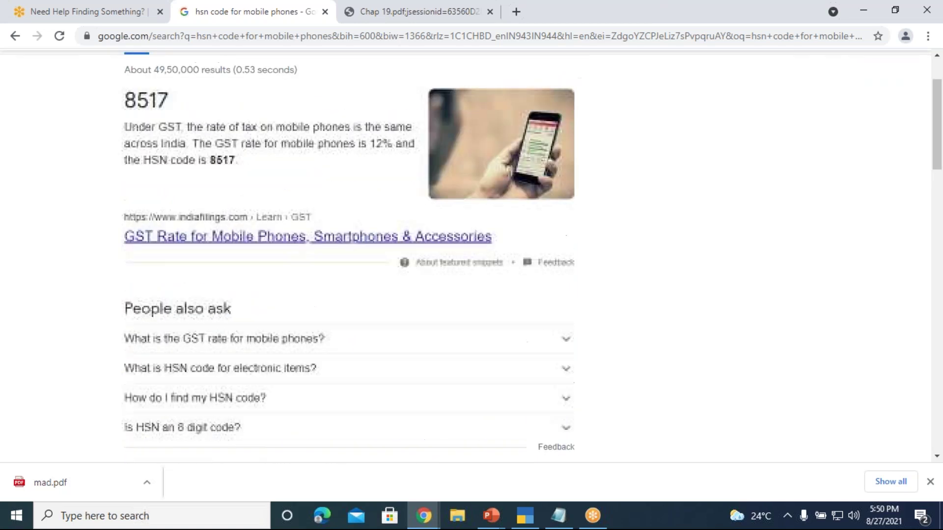
left_click(376, 254)
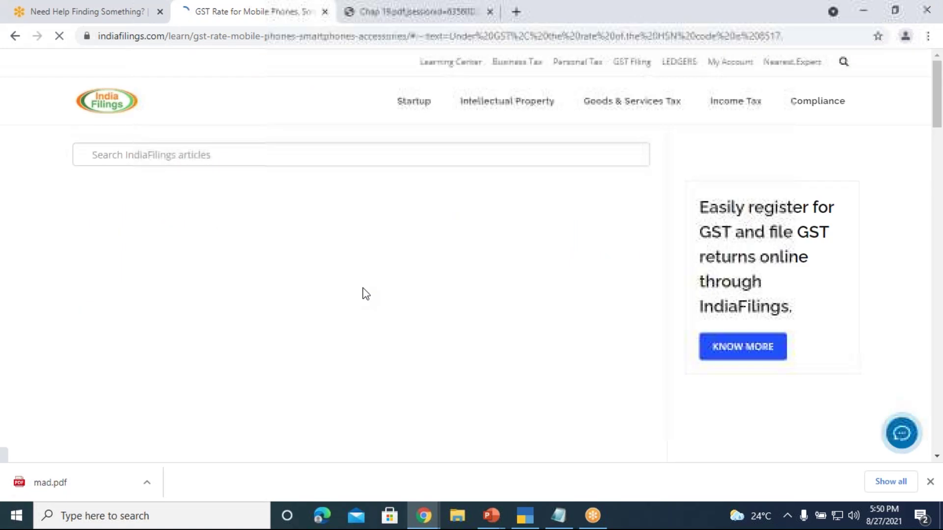
scroll(391, 321, "down", 5)
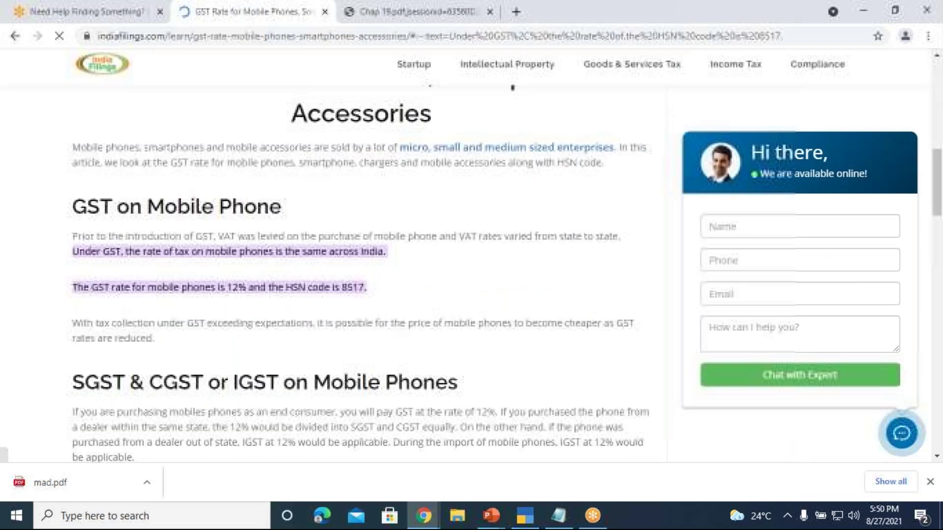
- Examine the article's table of HSN codes and GST rates for mobile phones and accessories, focusing on the Mobile Phones row
scroll(306, 333, "down", 8)
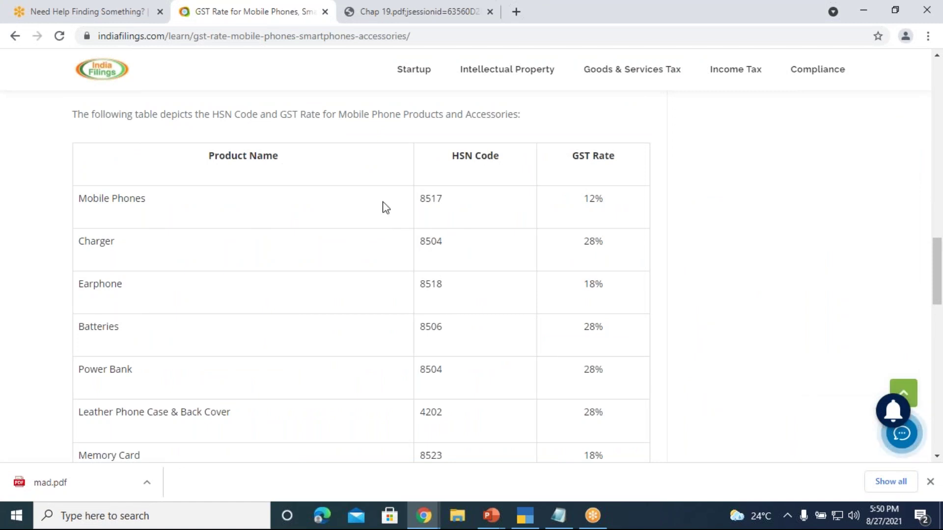
scroll(552, 233, "up", 1)
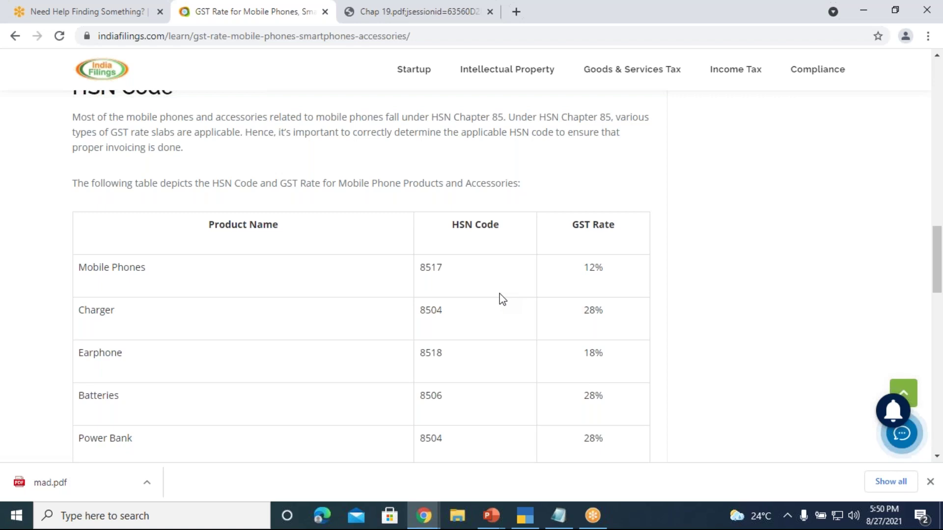
scroll(502, 293, "down", 1)
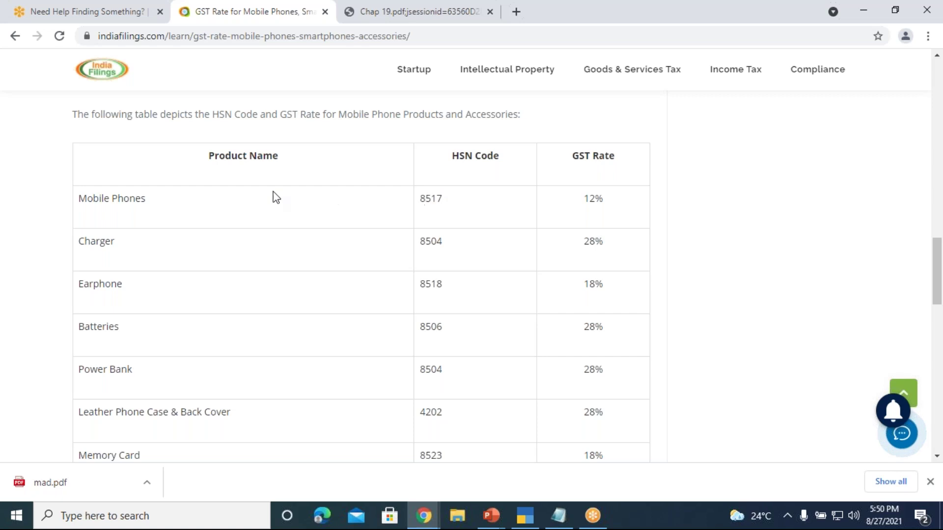
left_click_drag(418, 198, 458, 206)
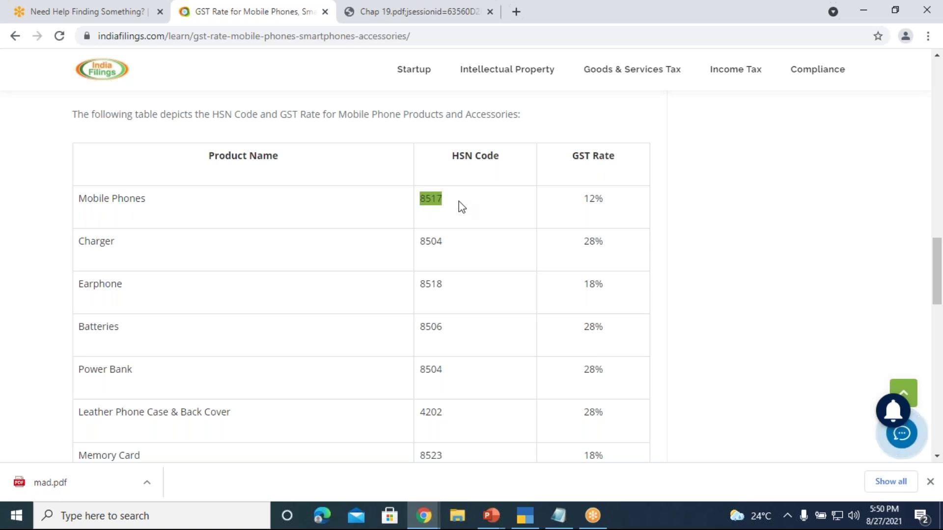
left_click(483, 275)
scroll(435, 320, "down", 8)
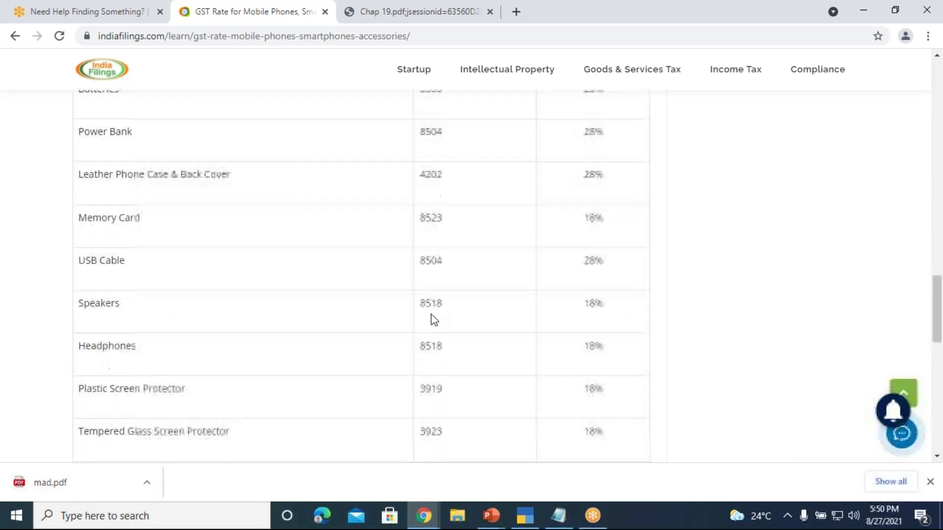
scroll(434, 319, "up", 12)
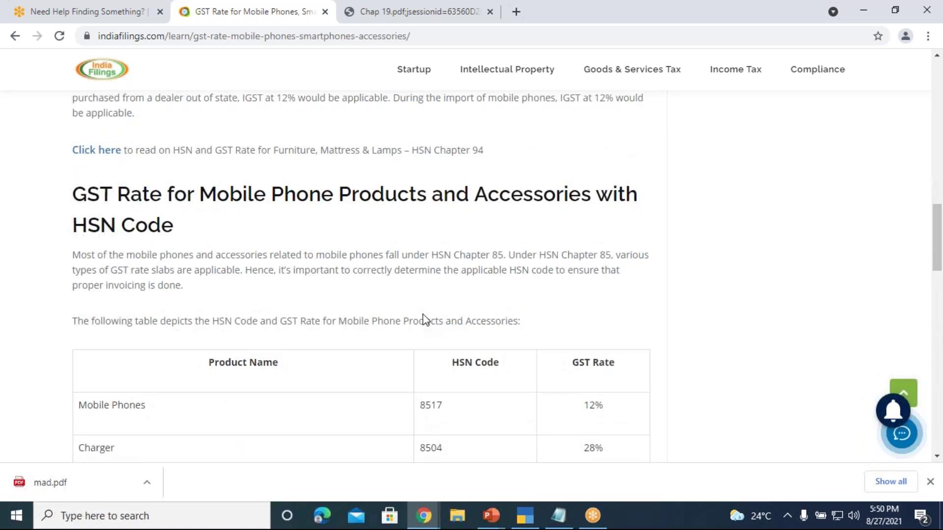
scroll(285, 306, "up", 4)
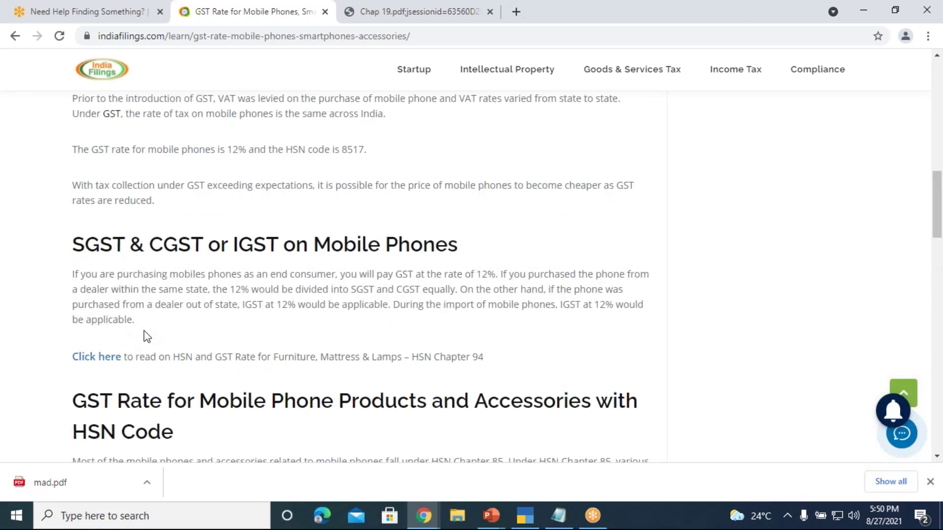
- Switch to TallyPrime and set the HSN/SAC code of Vivo Mobiles to 8517, keeping non-GST goods at No
left_click(524, 515)
type("85")
key("Return")
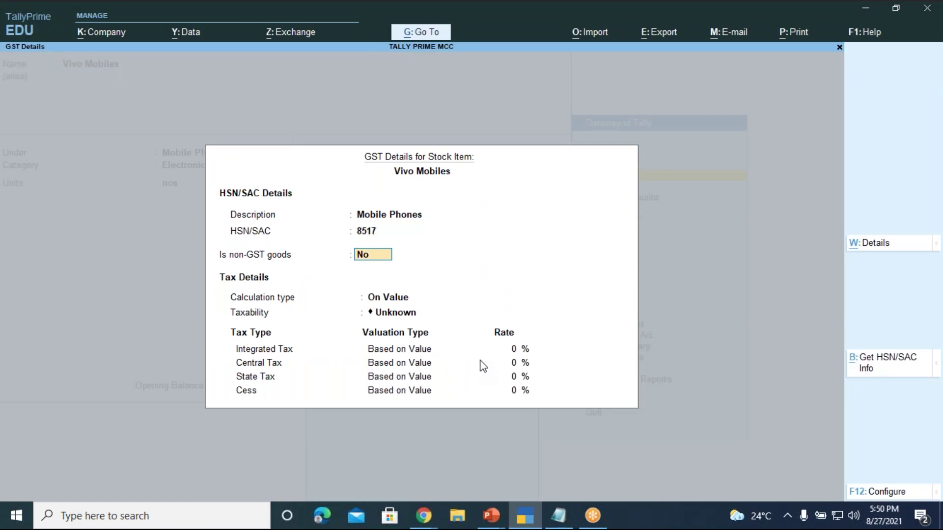
key("Return")
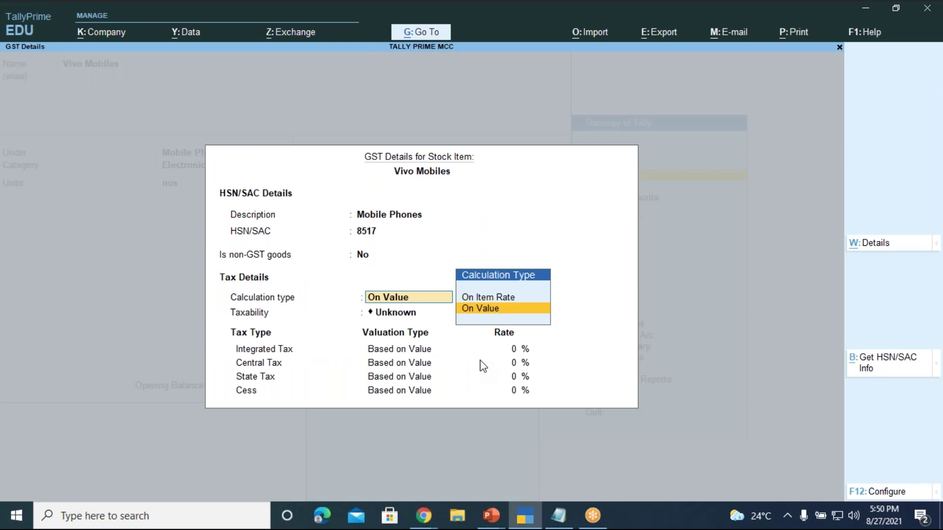
- Make Vivo Mobiles Taxable, calculated on value, with 18% integrated tax and no cess, and save its GST details
key("Return")
key("Down")
key("Down")
key("Down")
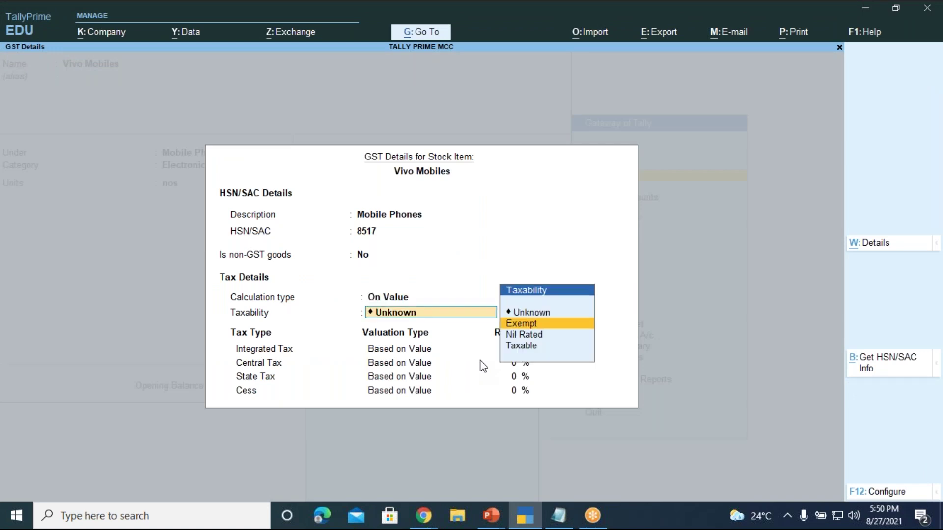
key("Return")
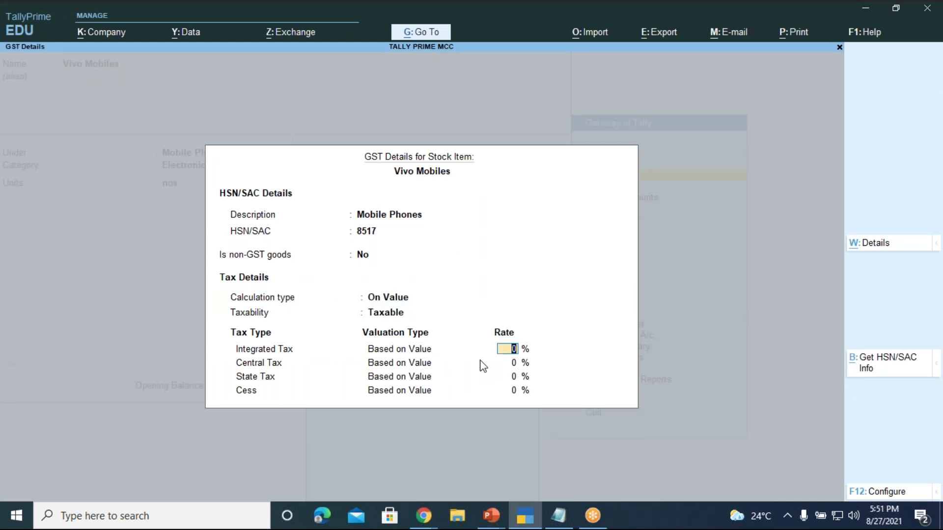
type("18")
key("Return")
key("Return")
key("Return")
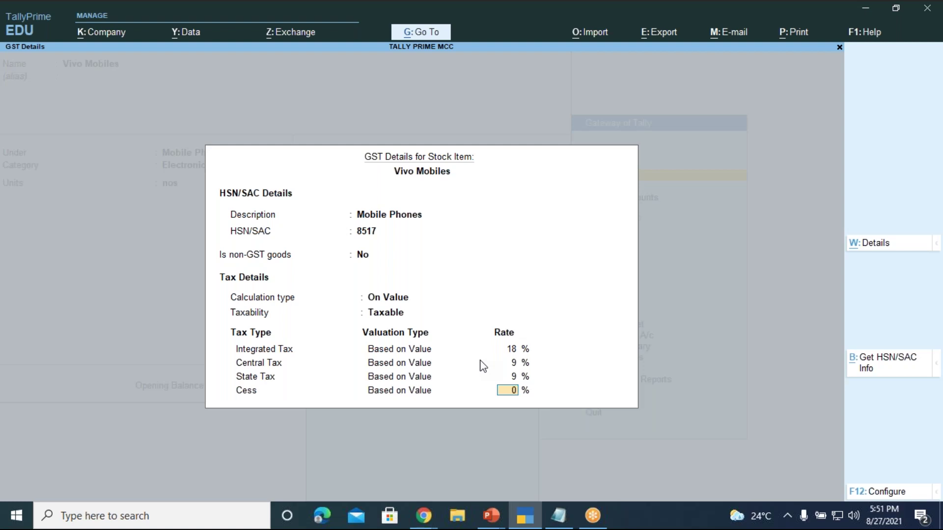
key("Return")
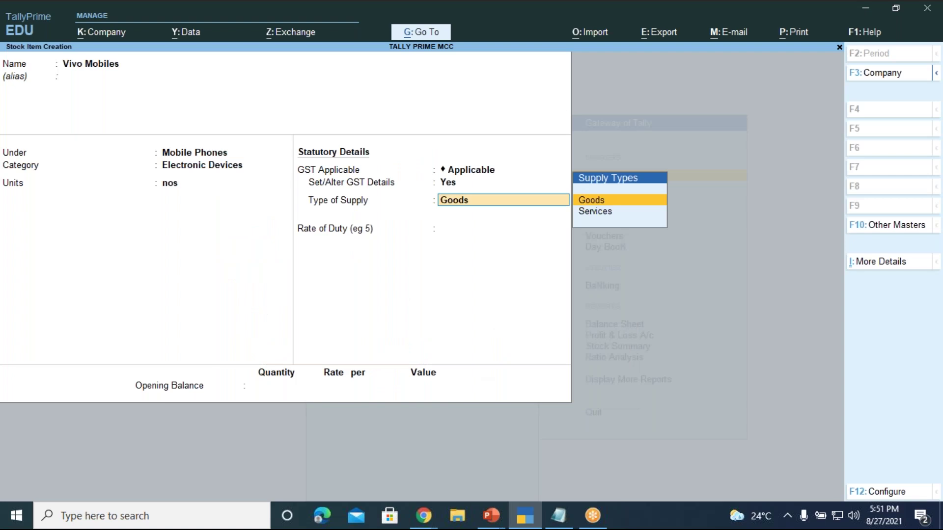
- Keep the supply type as Goods, leave the duty rate and opening balance unfilled, and save the Vivo Mobiles stock item
key("Return")
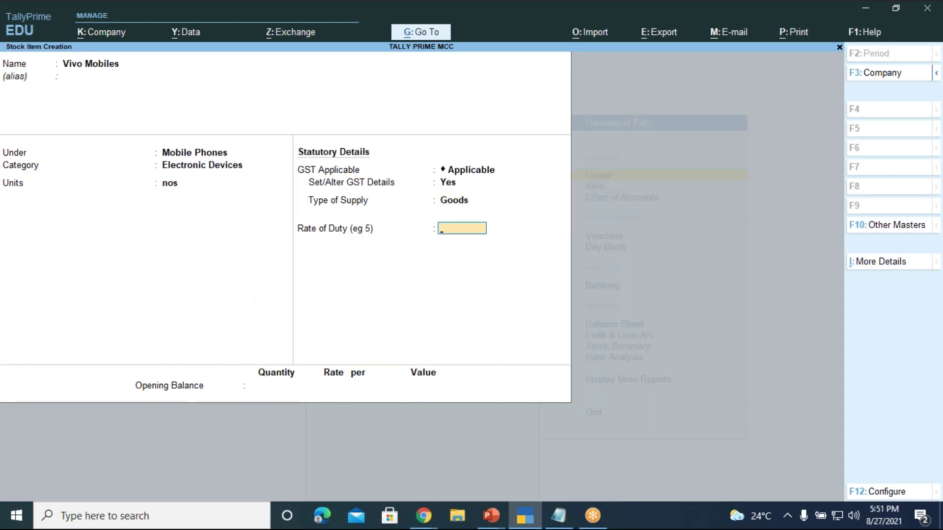
key("Return")
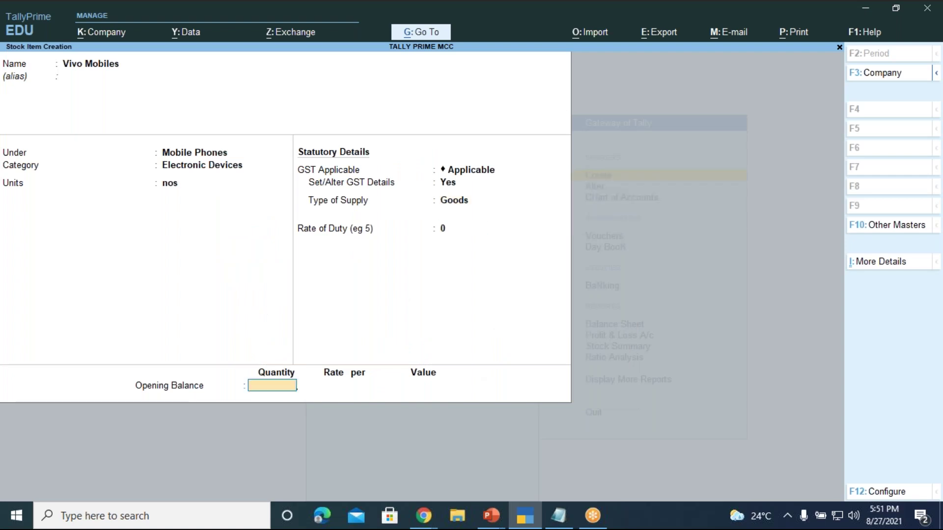
key("Return")
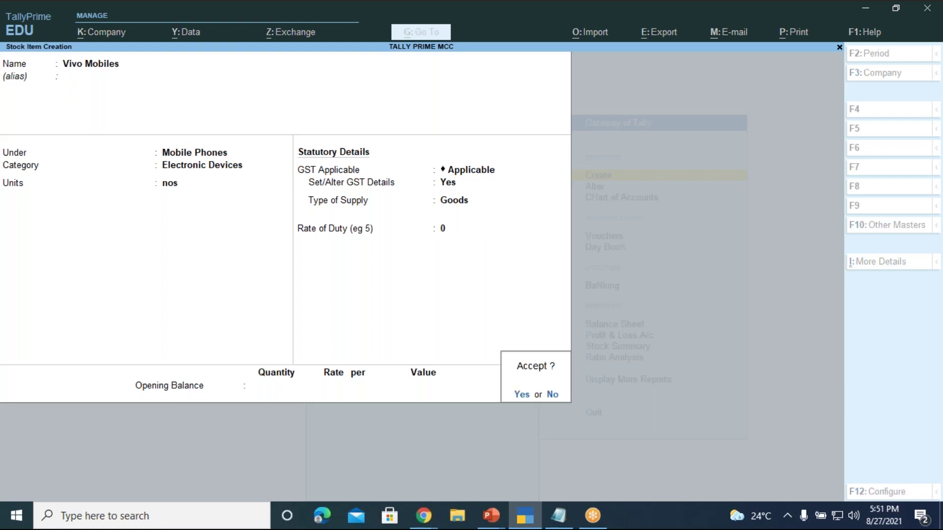
key("Return")
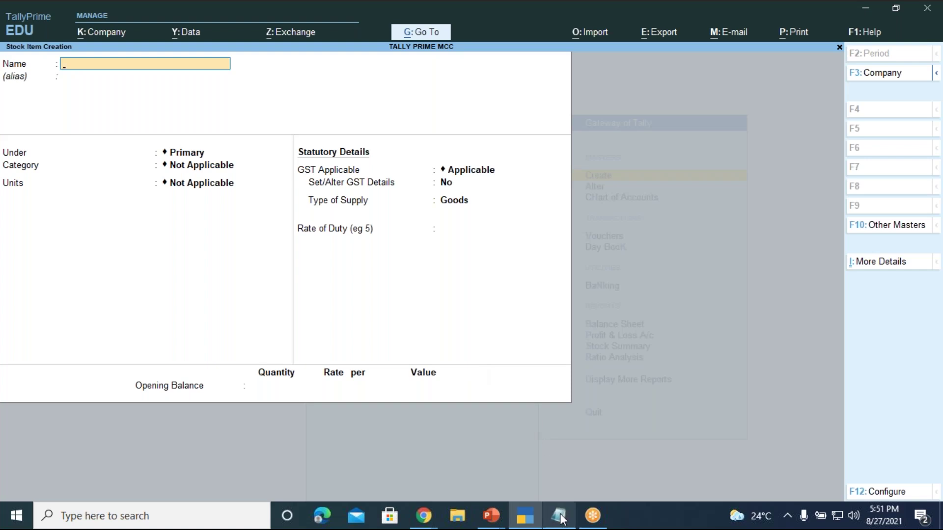
- Check the stock item list on the Tally Prime-LEVEL 1 presentation's Stock Item slide and return to TallyPrime
left_click(501, 523)
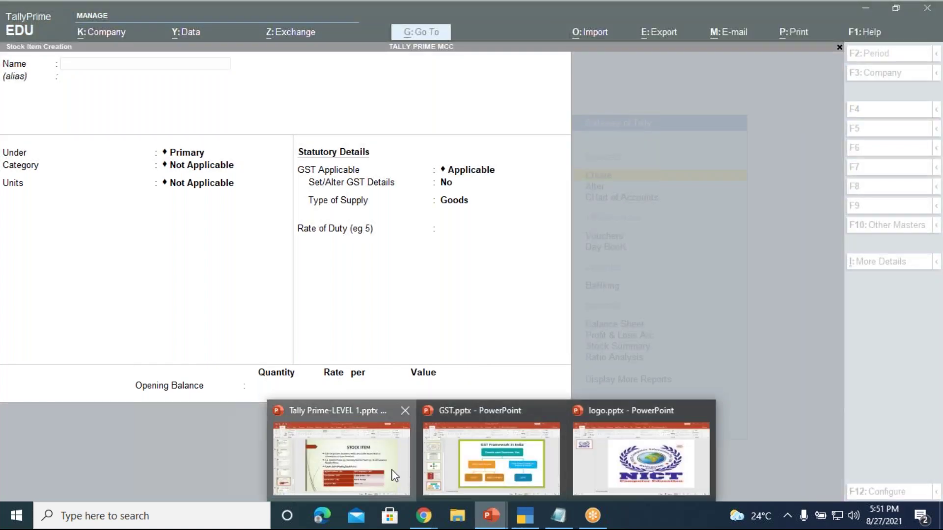
left_click(341, 459)
left_click(792, 494)
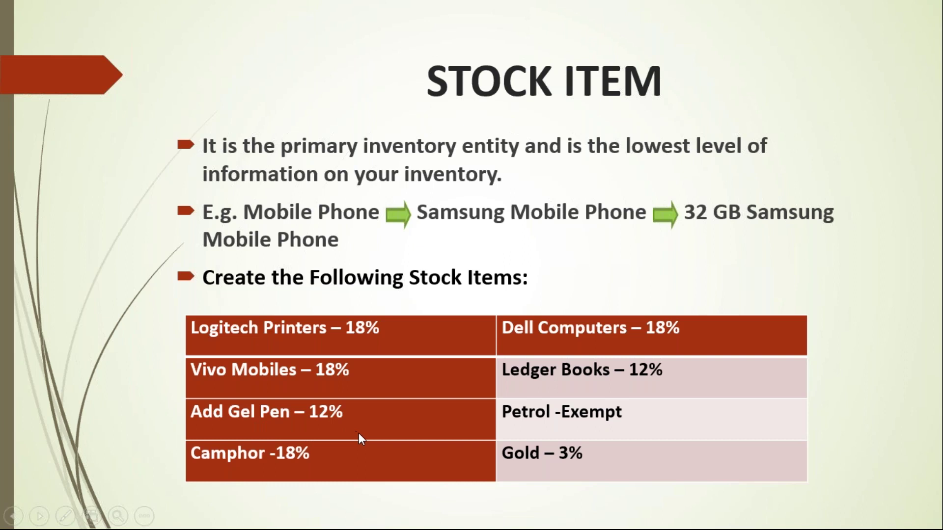
key("Escape")
left_click(525, 516)
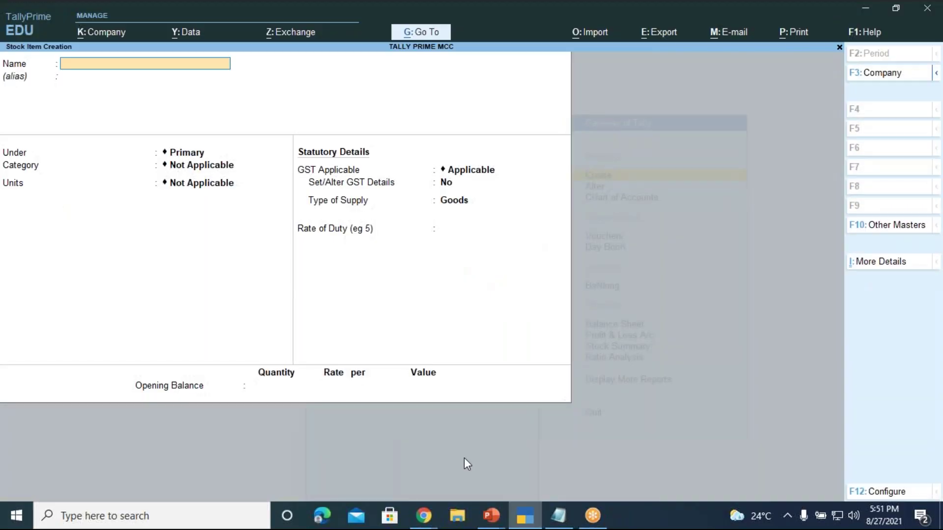
- Name the new stock item "Add Gel Pens" and place it under the Pens group
type("Add Gel Pens")
key("Return")
key("Return")
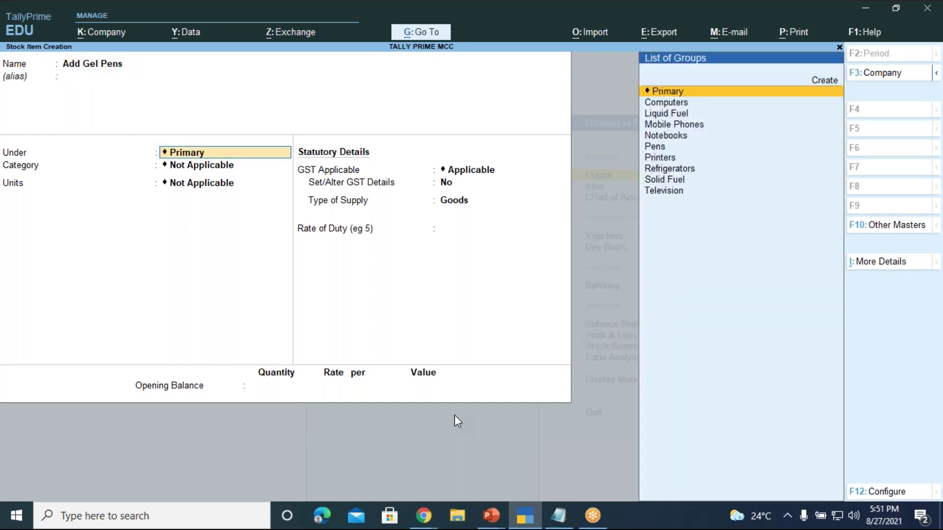
key("Down")
key("Down")
key("Down")
key("Down")
key("Down")
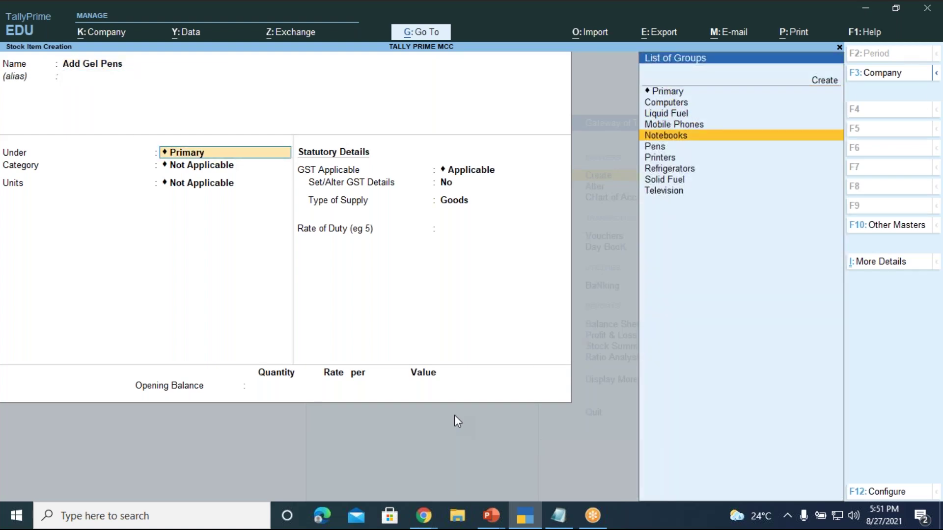
key("Return")
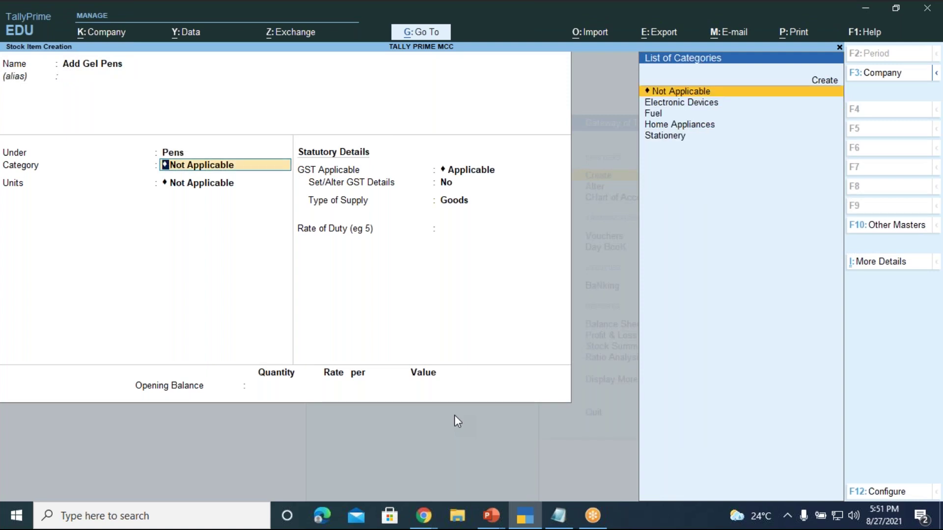
- Assign the Stationery category to the Add Gel Pens item
key("Down")
key("Down")
key("Down")
key("Down")
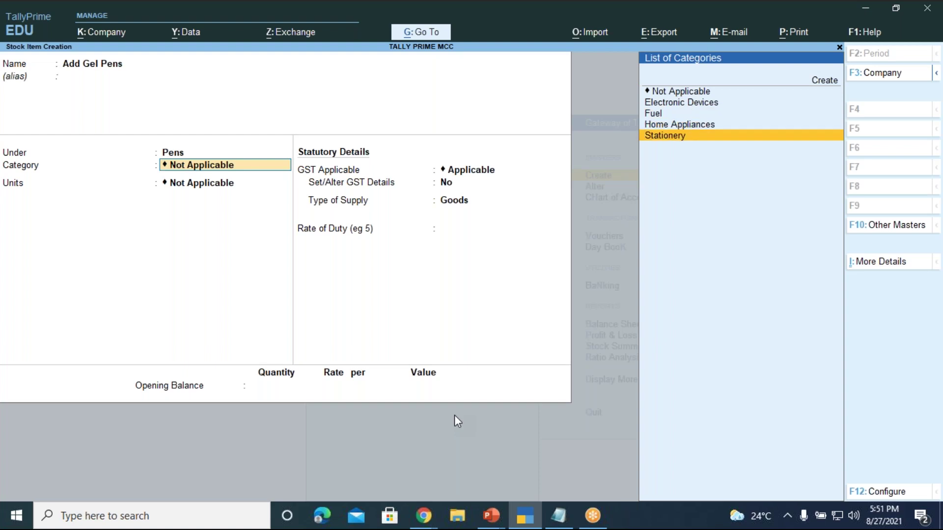
key("Return")
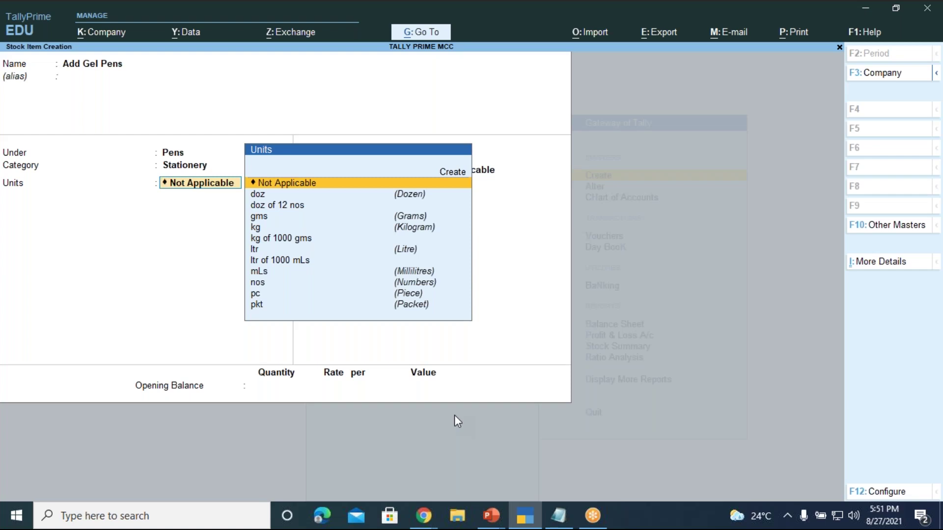
- Set the unit of the Add Gel Pens item to pkt (Packet)
key("Down")
key("Down")
key("Down")
key("Down")
key("Down")
key("Down")
key("Down")
key("Down")
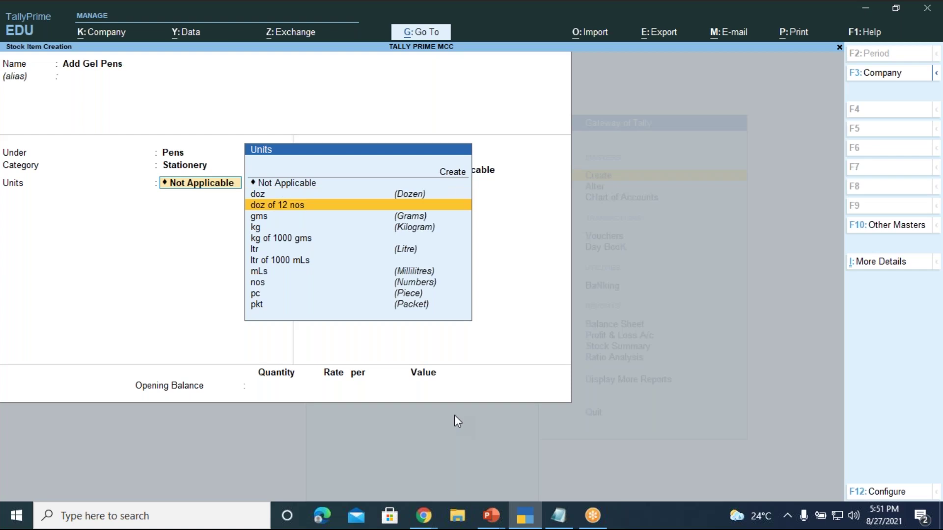
key("Down")
key("Down")
key("Down")
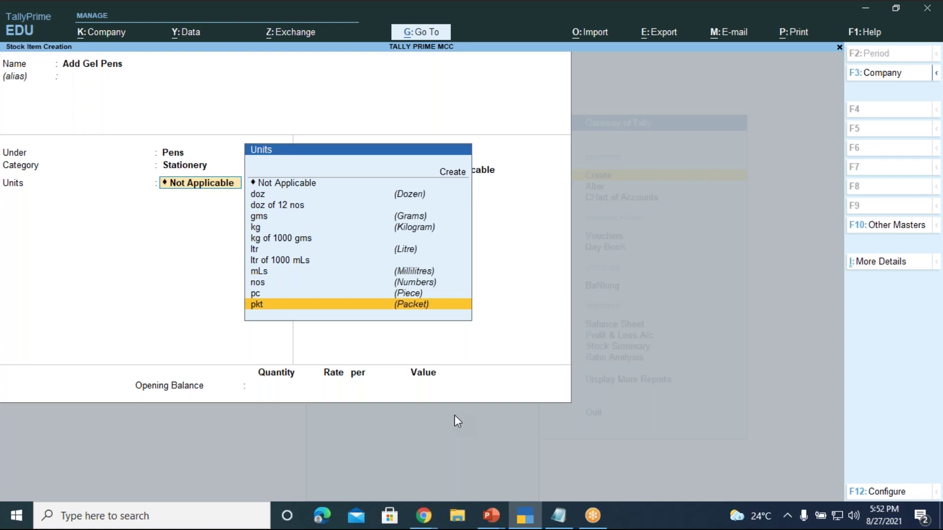
key("Return")
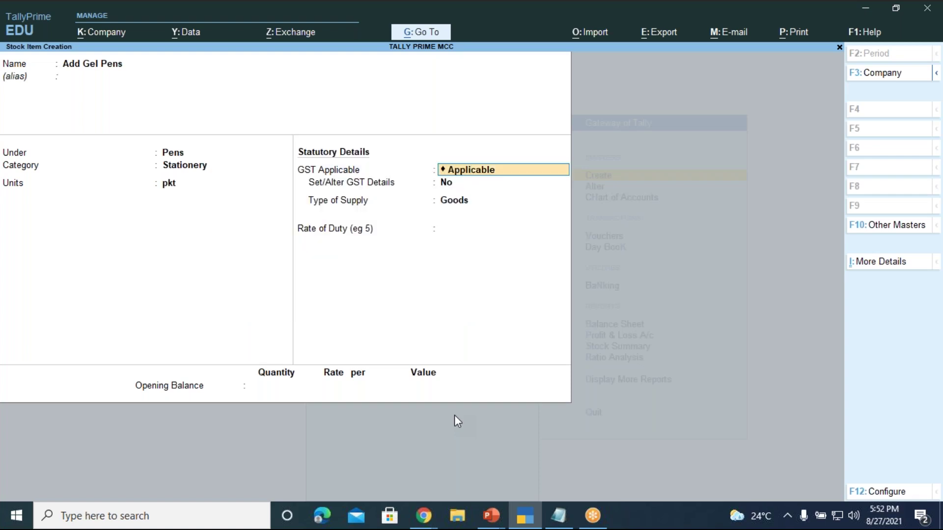
- Keep GST applicable for Add Gel Pens, enable its GST details, and enter the description "Pens"
key("Return")
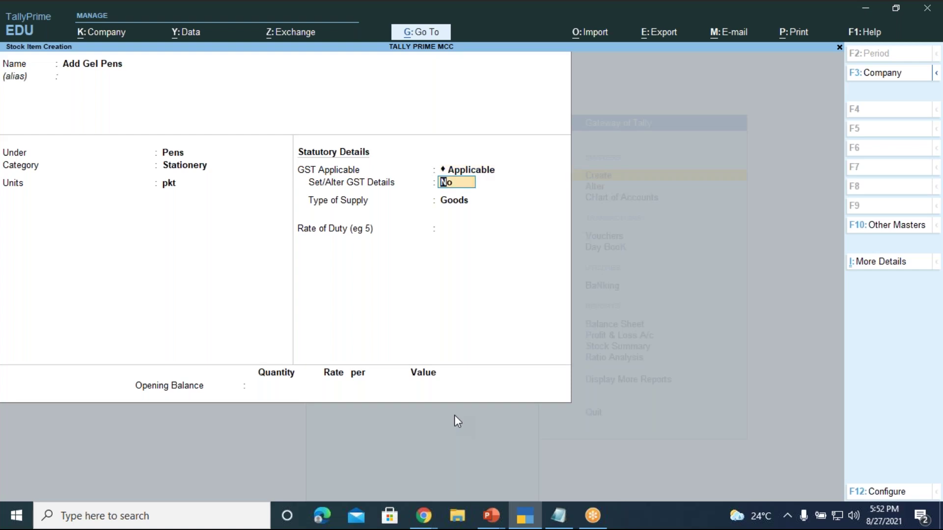
type("y")
key("Return")
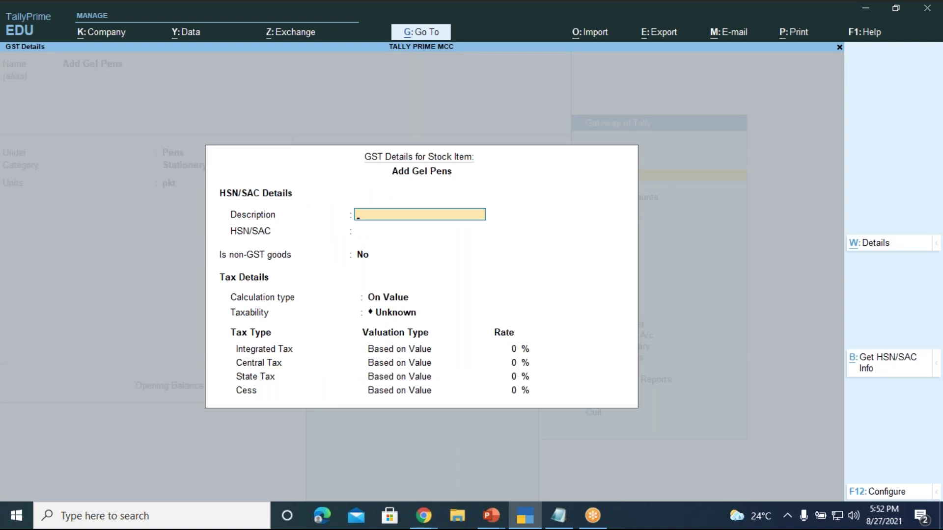
type("Pens")
key("Return")
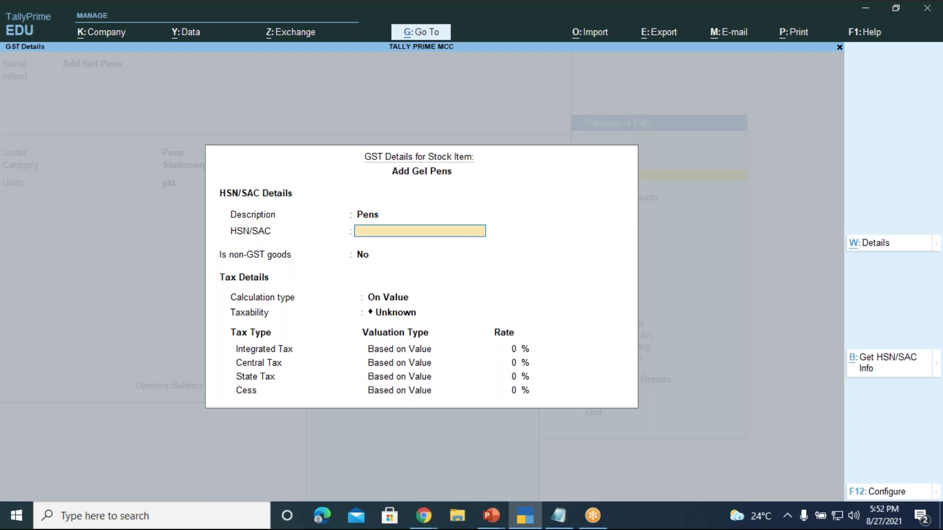
- Switch to Chrome and go back from the IndiaFilings article to the Google results for mobile phones
left_click(417, 515)
left_click(393, 494)
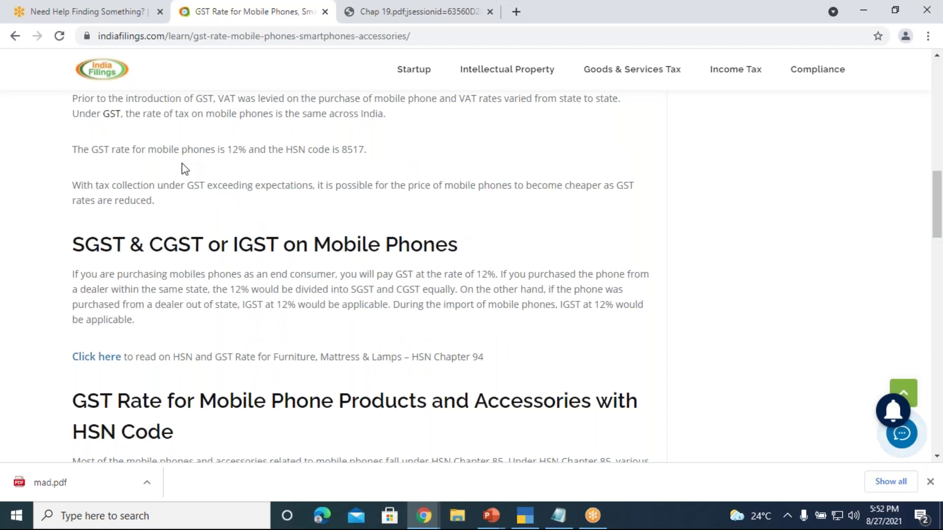
scroll(171, 163, "up", 5)
scroll(63, 96, "up", 2)
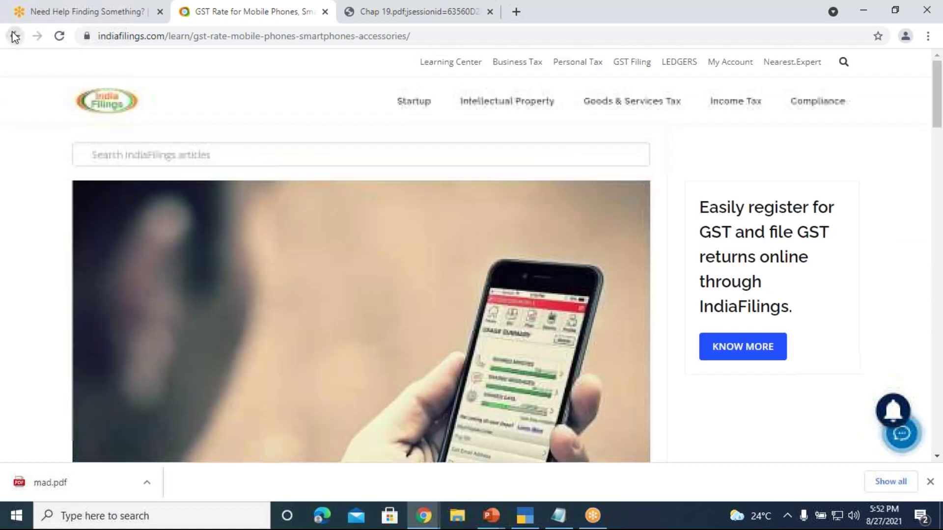
left_click(15, 35)
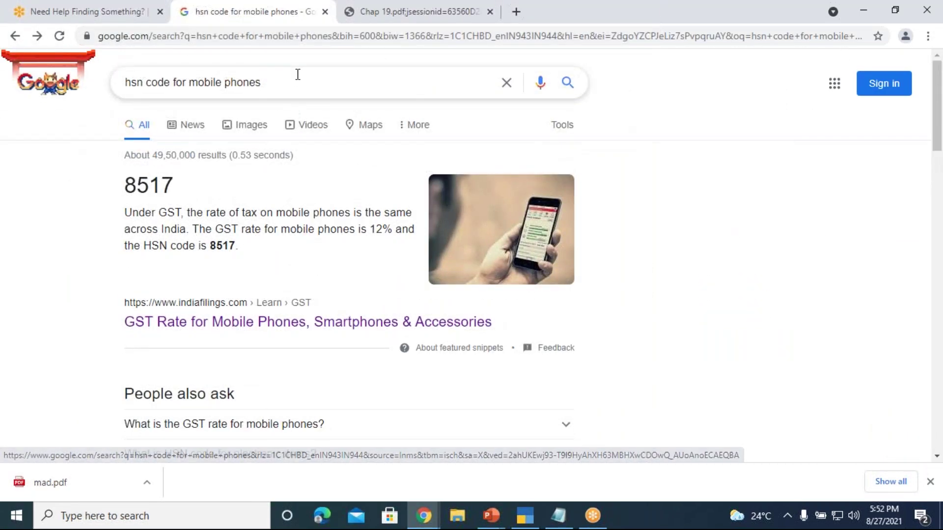
- Search Google for "hsn code for pens" and highlight the HSN code in the featured result
left_click(295, 82)
key("BackSpace")
key("BackSpace")
key("BackSpace")
key("BackSpace")
key("BackSpace")
key("BackSpace")
key("BackSpace")
key("BackSpace")
key("BackSpace")
key("BackSpace")
key("BackSpace")
key("BackSpace")
key("BackSpace")
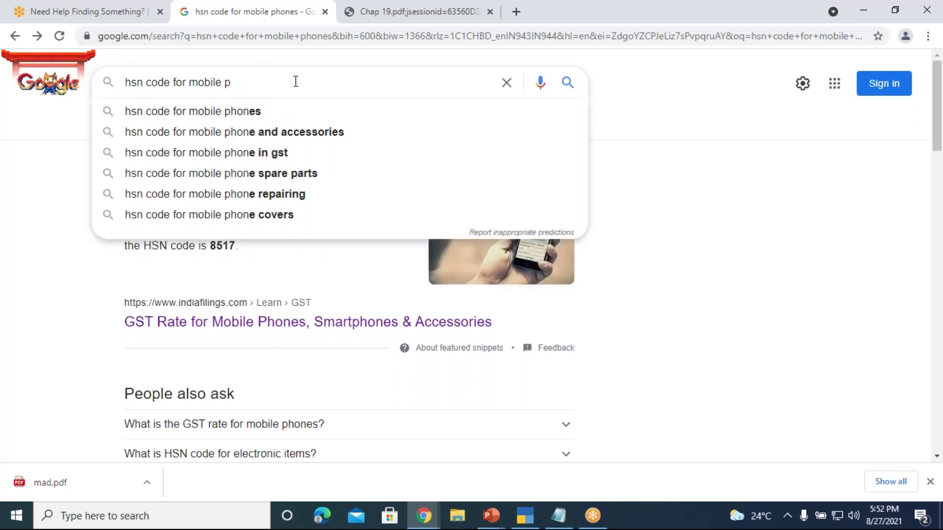
type("pens")
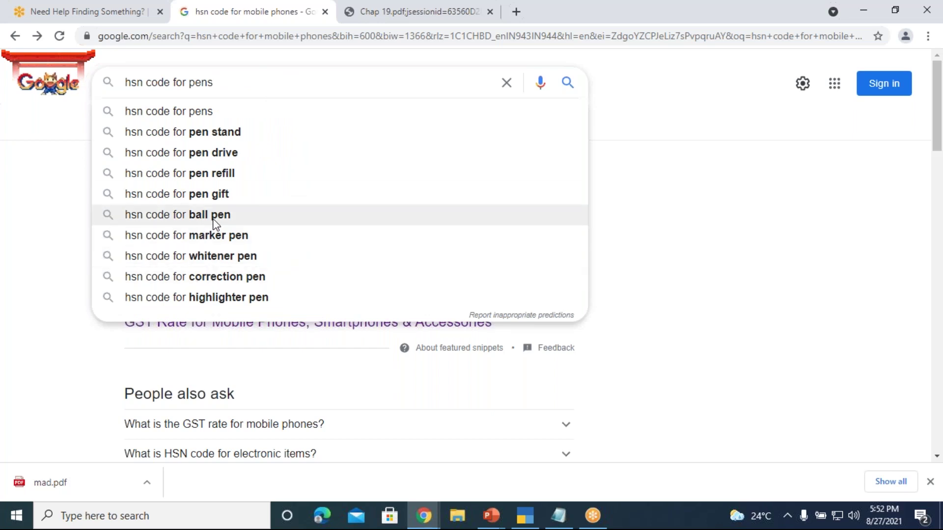
left_click(194, 113)
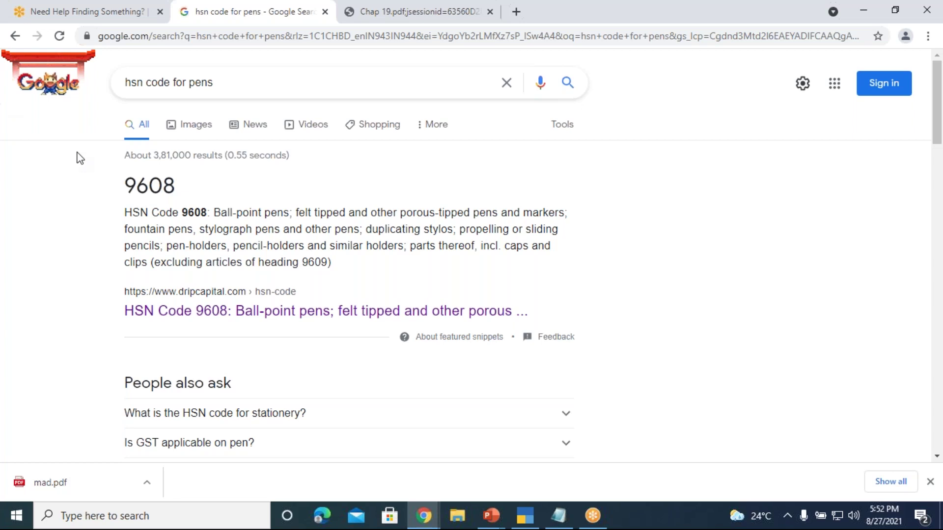
left_click_drag(130, 185, 204, 192)
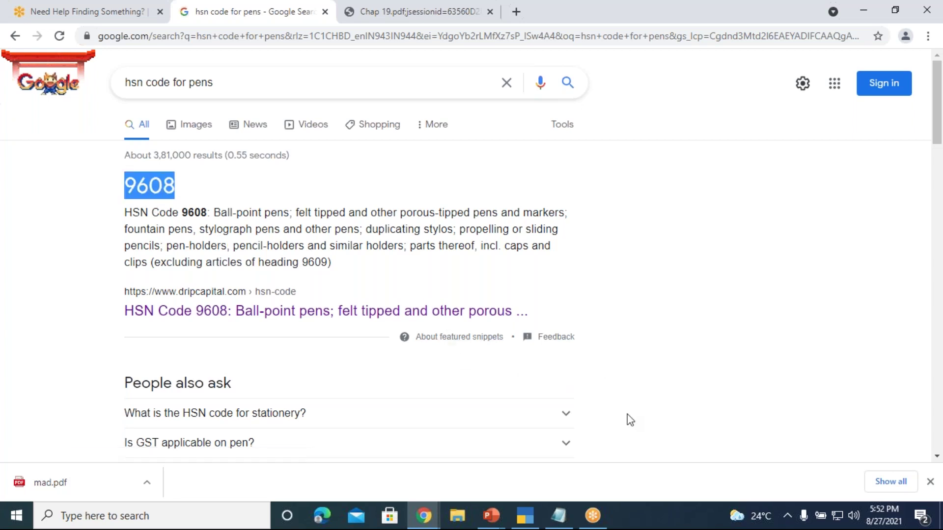
- Switch to TallyPrime and enter HSN/SAC 9608 for Add Gel Pens, keeping non-GST goods at No and the calculation type On Value
left_click(528, 516)
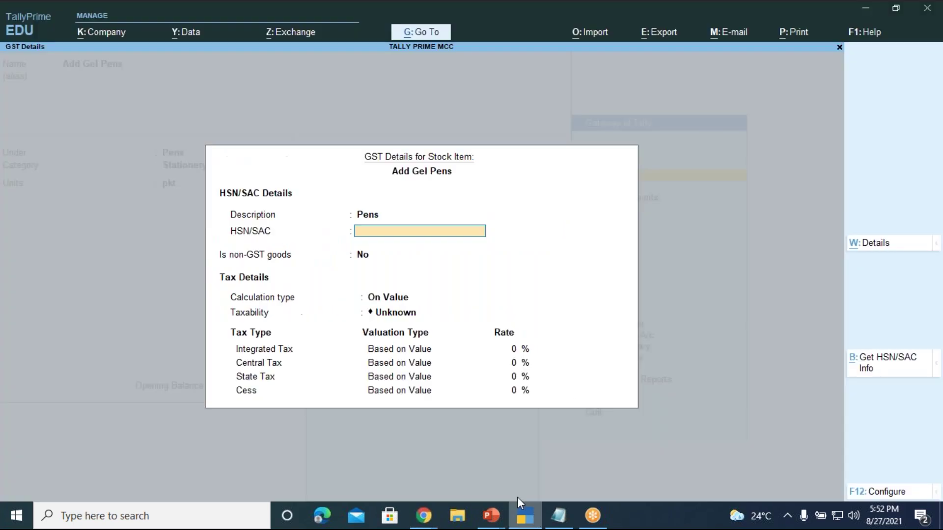
type("9608")
key("Return")
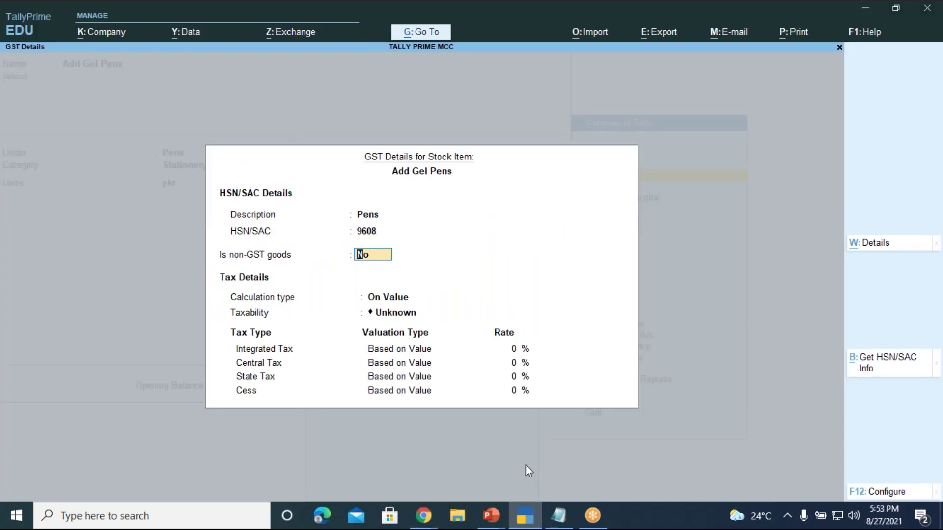
key("Return")
key("Return")
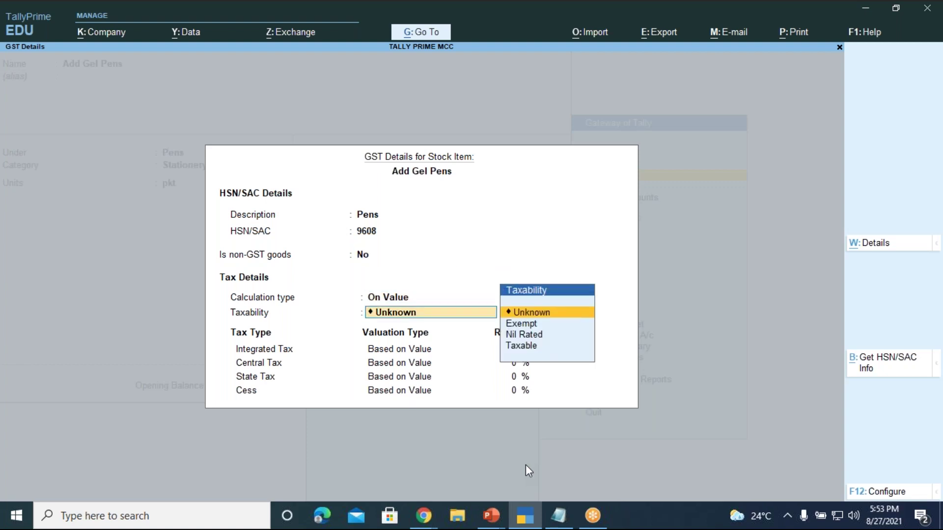
- Set the taxability of Add Gel Pens to Taxable with 12% integrated tax and no cess
key("Down")
key("Down")
key("Down")
key("Return")
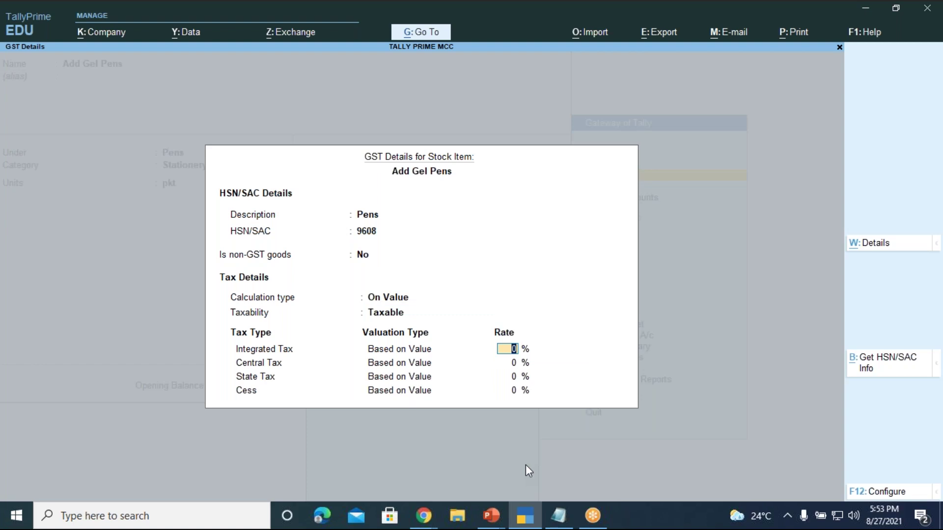
type("12")
key("Return")
key("Return")
key("Return")
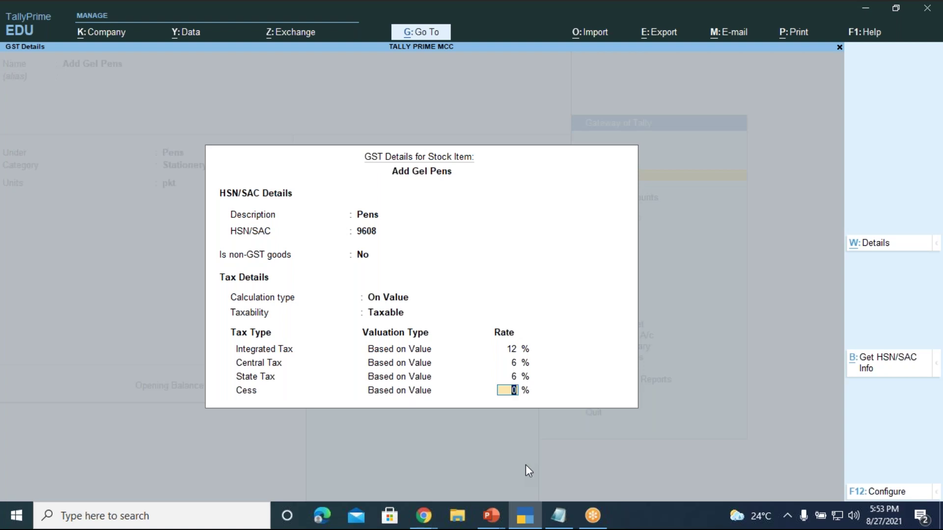
key("Return")
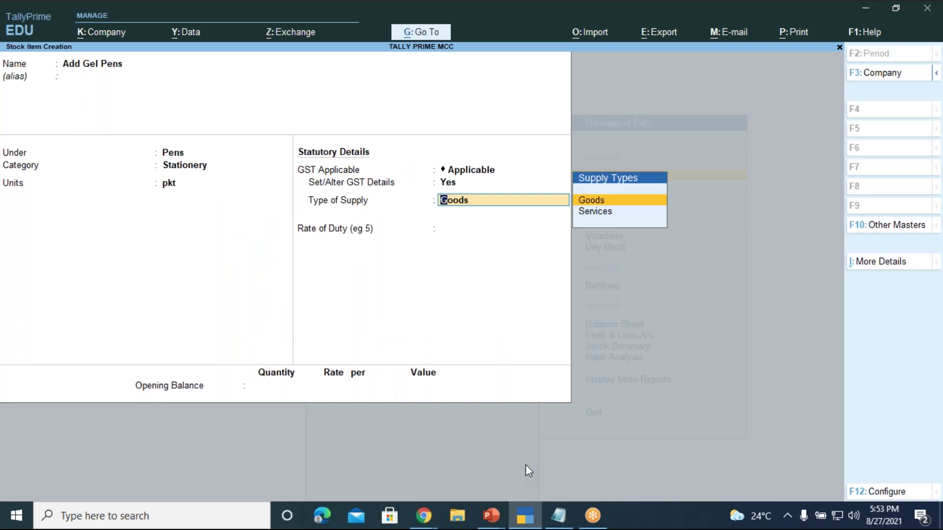
- Save the Add Gel Pens item with Goods as the type of supply and no duty rate or opening balance
key("Return")
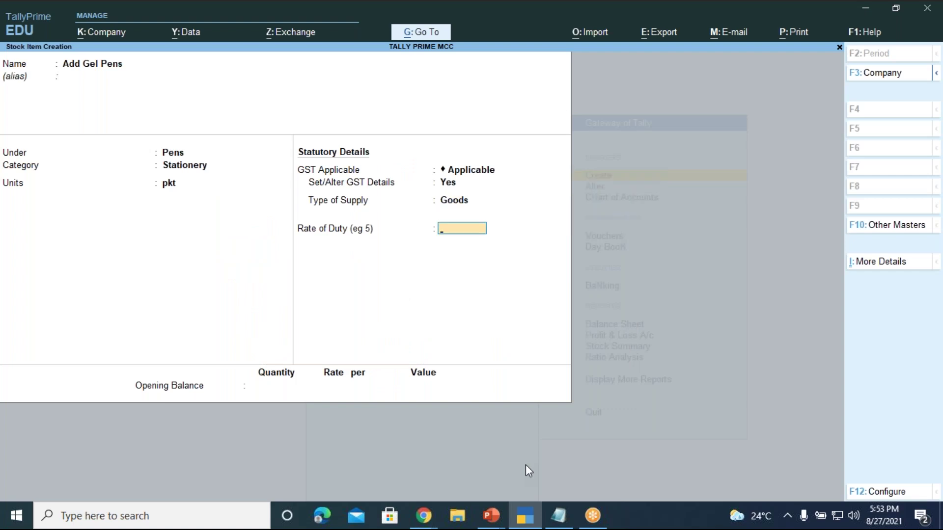
key("Return")
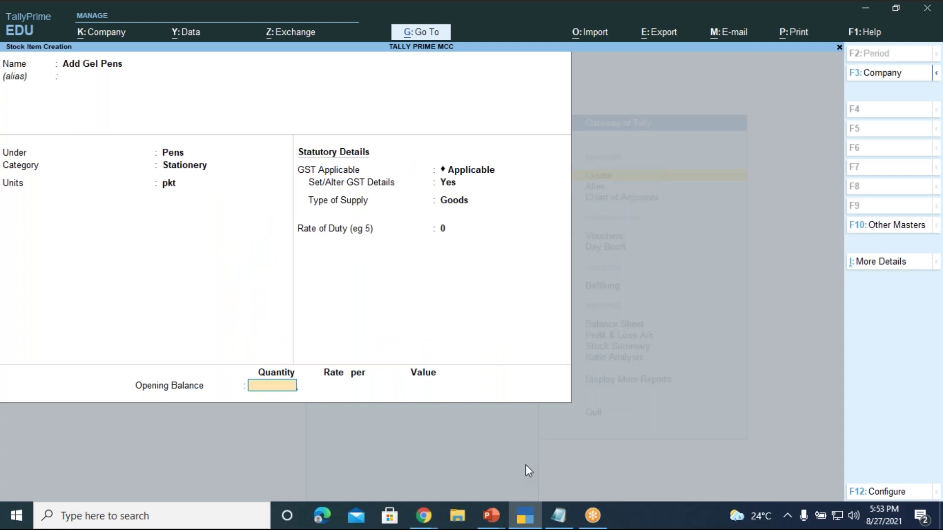
key("Return")
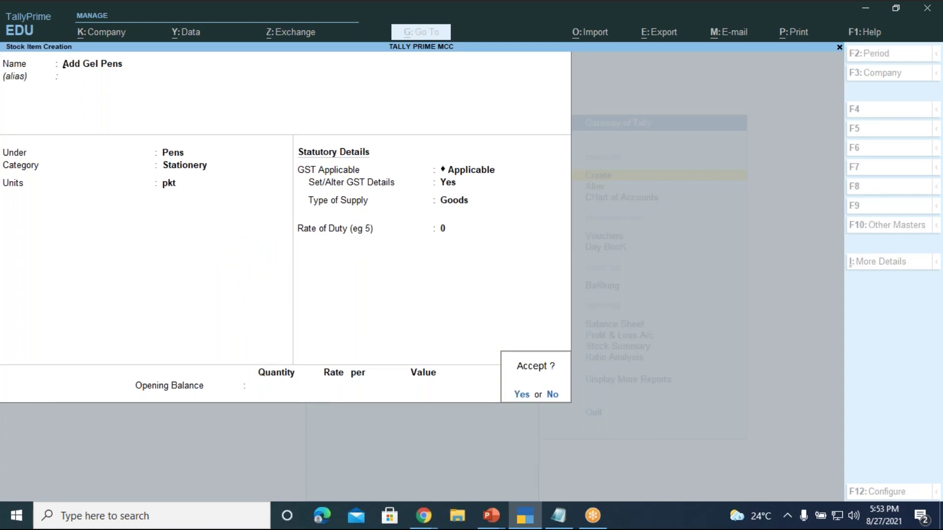
key("y")
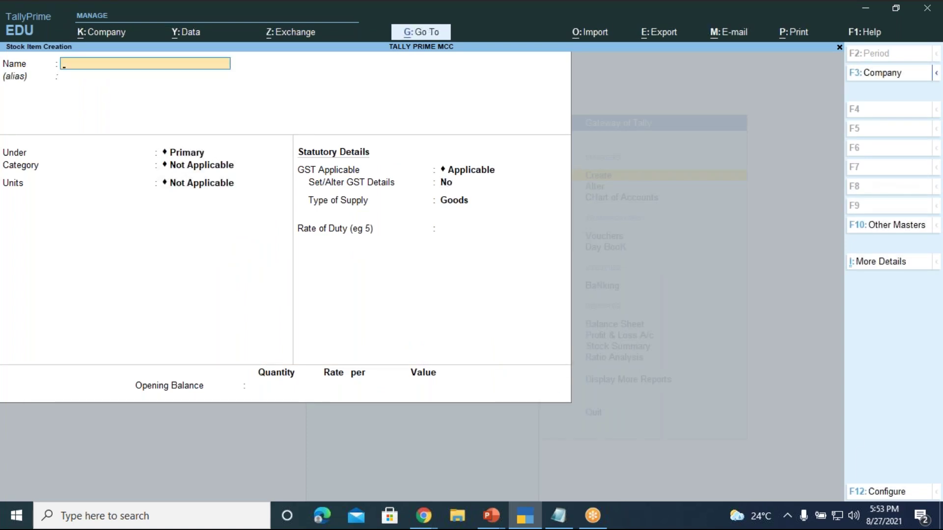
- Switch to the Tally Prime-LEVEL 1 presentation and check the Stock Item slide full screen for the next item to create
mouse_move(475, 510)
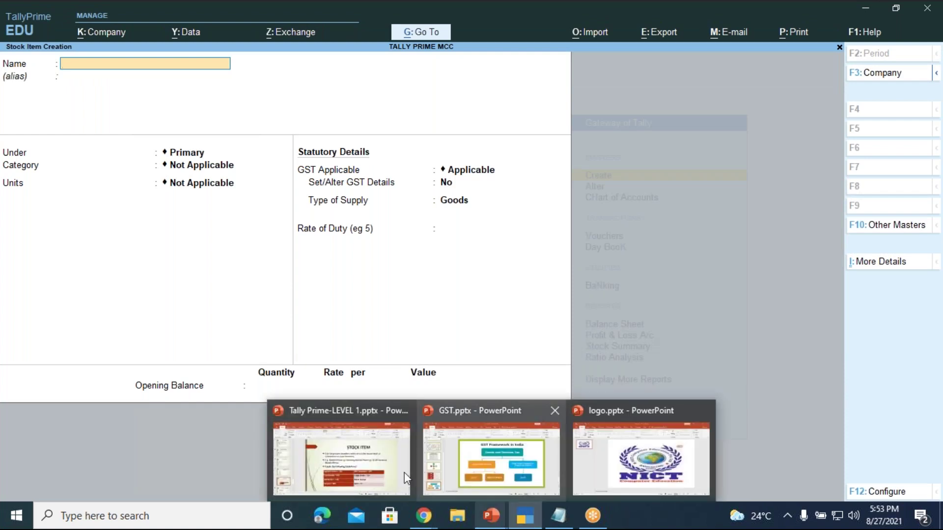
left_click(374, 463)
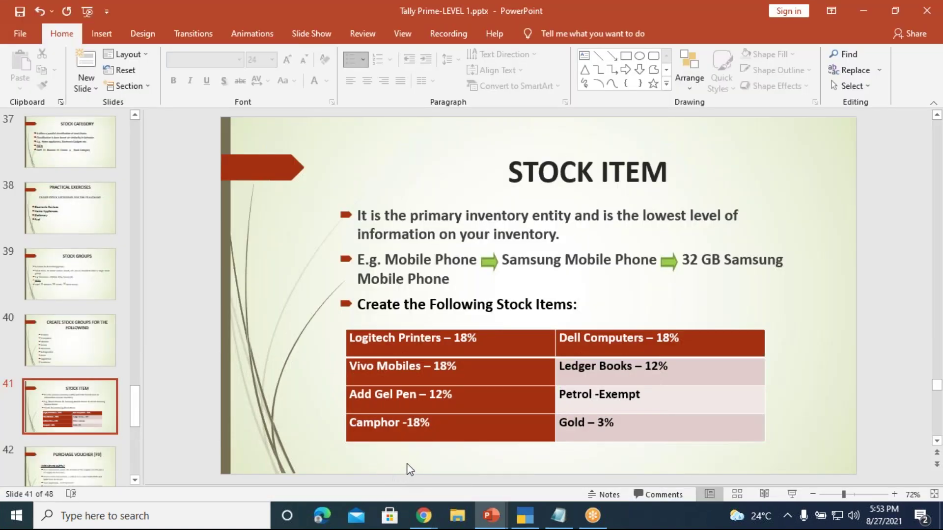
left_click(789, 488)
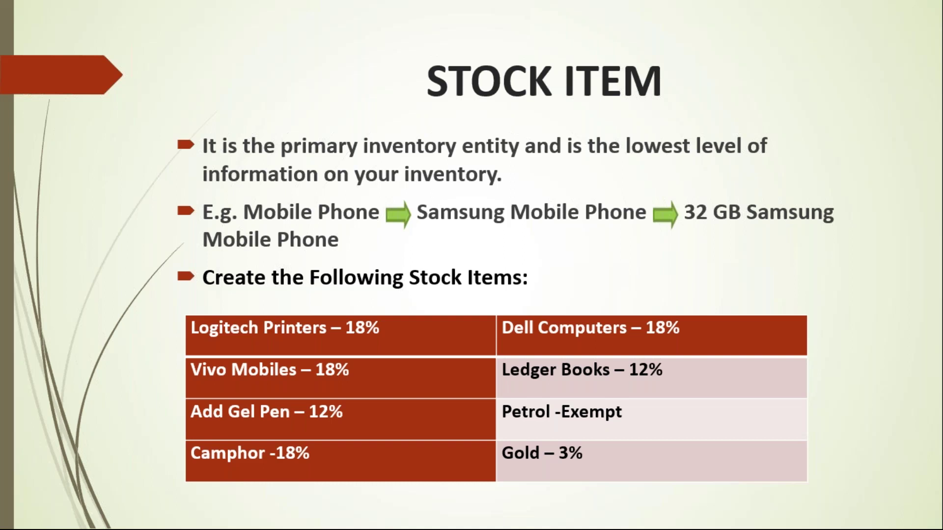
key("Escape")
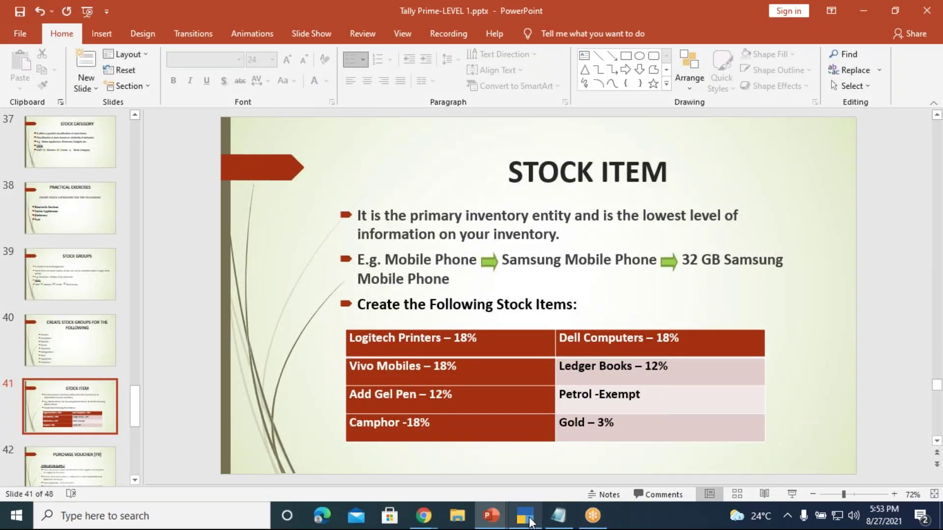
- Switch to TallyPrime and name the new stock item "Shakti Camphor Tablets", leaving the alias empty
left_click(525, 516)
type("Ca")
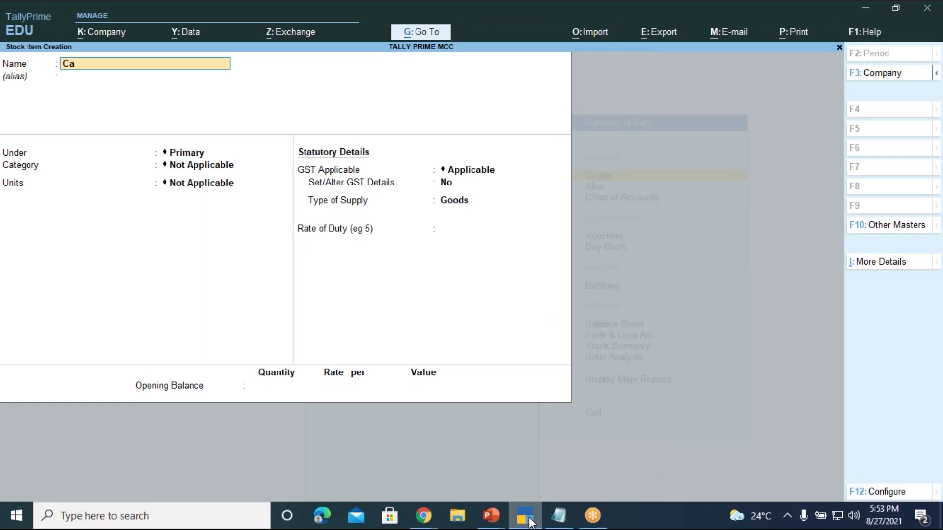
type("mphor")
key("Return")
key("BackSpace")
type("Shakti Camphor Tablets")
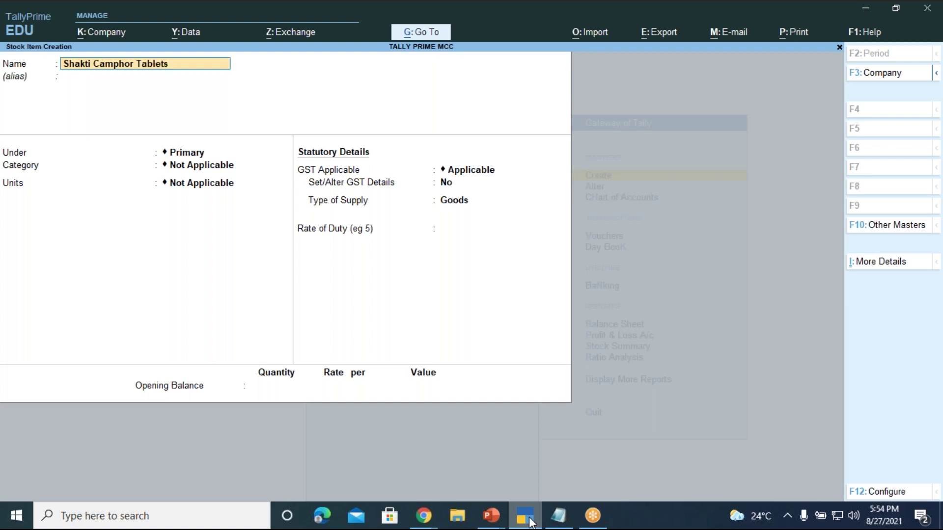
key("Return")
key("Return")
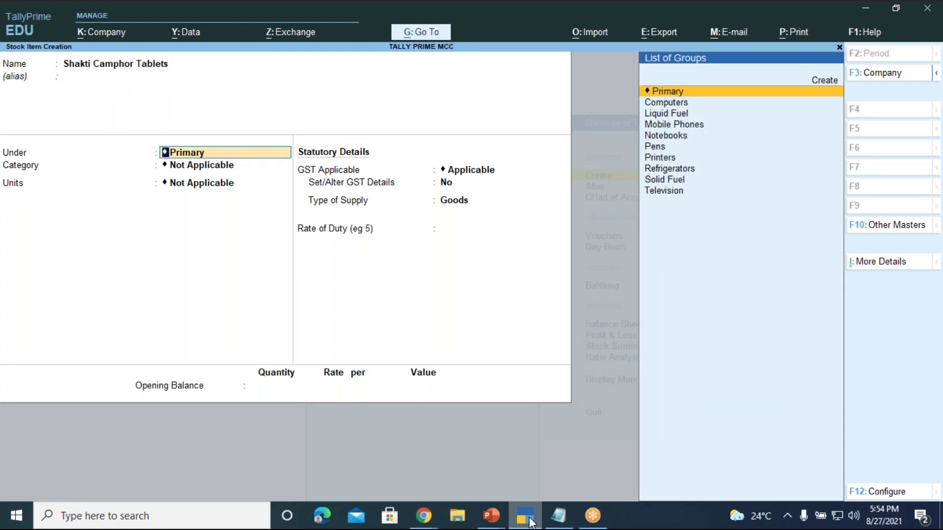
- Place the Shakti Camphor Tablets item under the Solid Fuel group
key("Down")
key("Down")
key("Down")
key("Down")
key("Down")
key("Down")
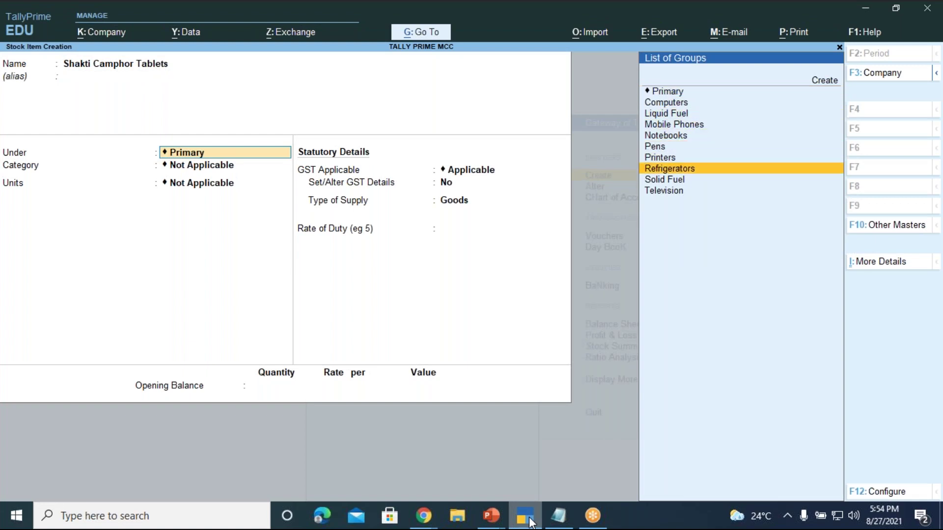
key("Down")
key("Down")
key("Return")
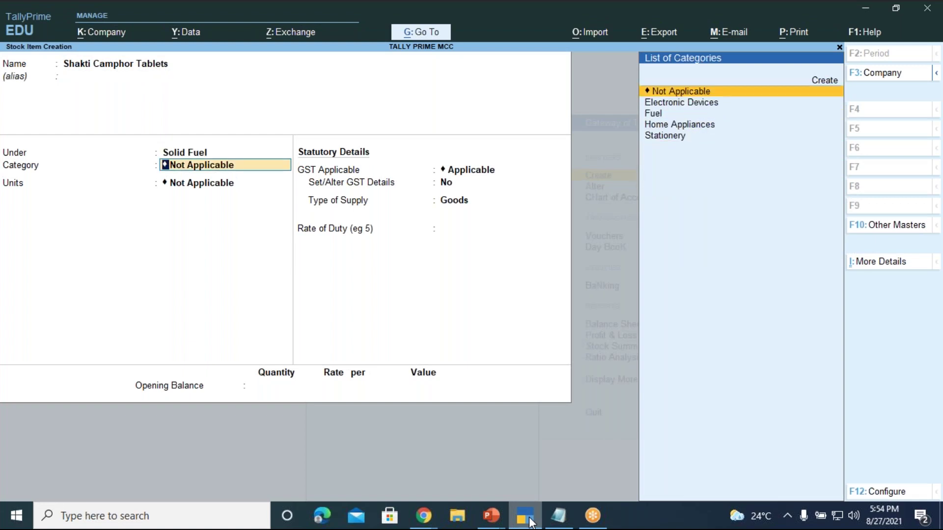
- Assign the Fuel category to the Shakti Camphor Tablets item
key("Down")
key("Down")
key("Down")
key("Up")
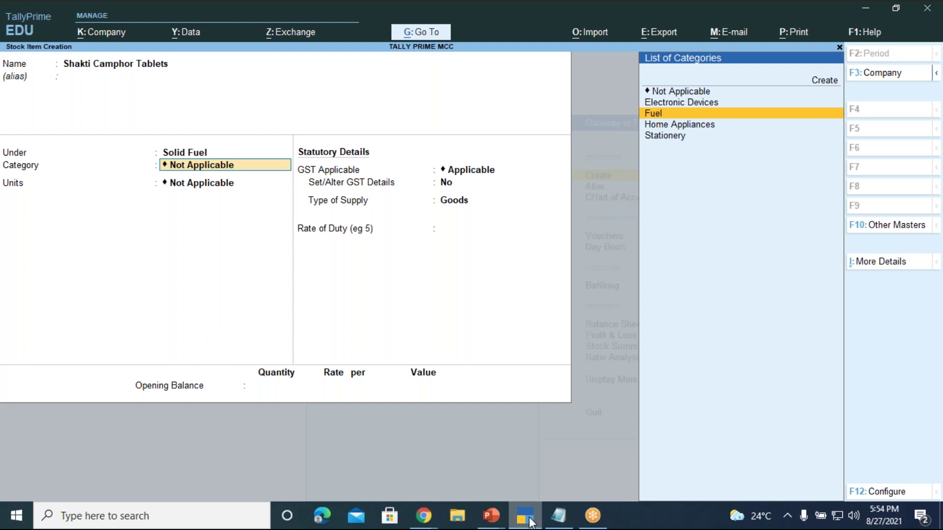
key("Return")
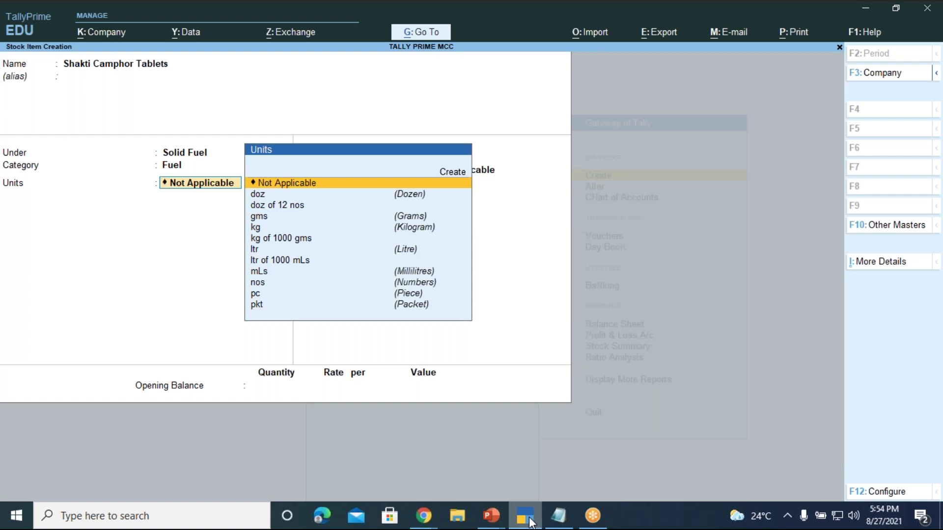
- Set the unit of the Shakti Camphor Tablets item to pkt (Packet)
key("Down")
key("Down")
key("Down")
key("Down")
key("Down")
key("Down")
key("Down")
key("Down")
key("Down")
key("Down")
key("Down")
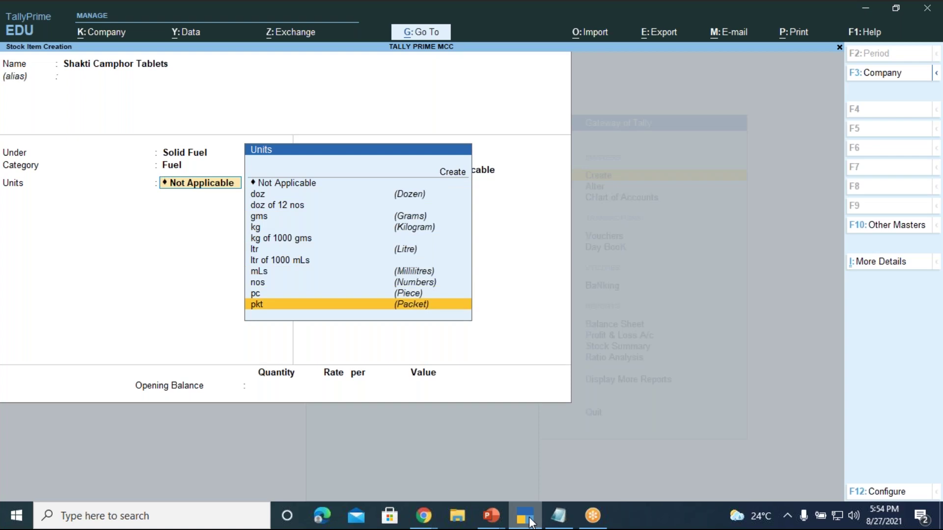
key("Return")
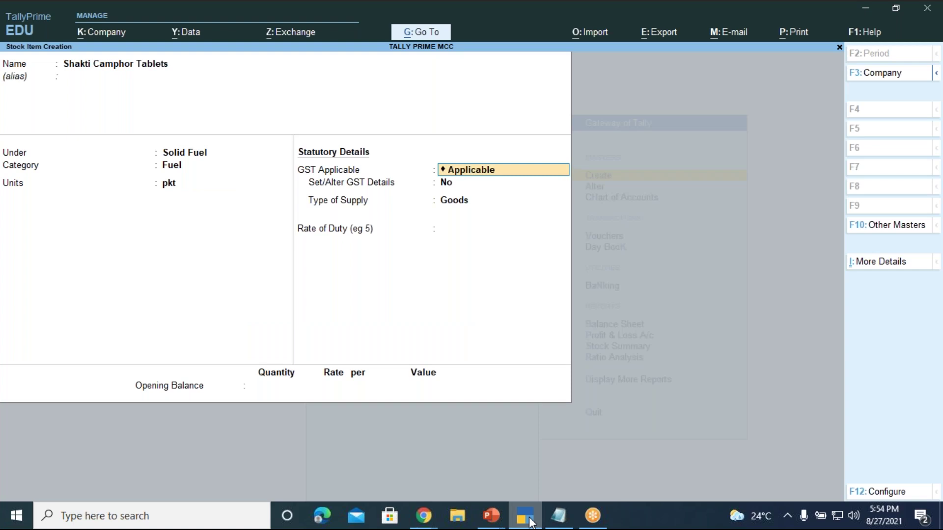
- Keep GST applicable for Shakti Camphor Tablets, enable its GST details, and enter the description "Camphor Tablets"
key("Return")
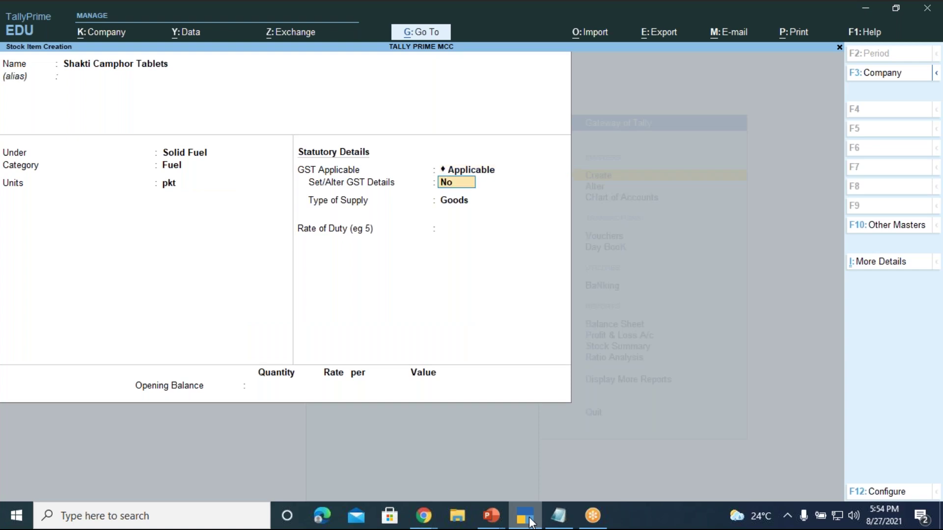
type("y")
key("Return")
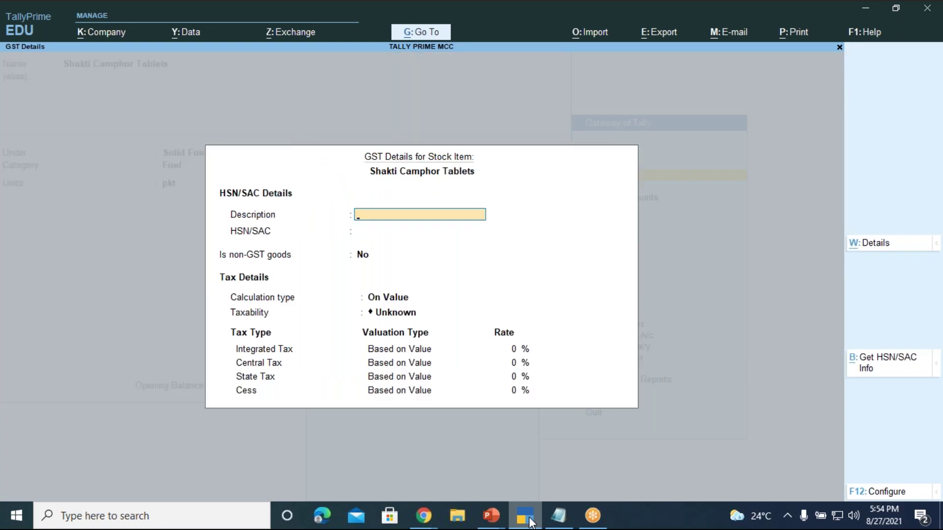
type("Camphor tablets")
key("Return")
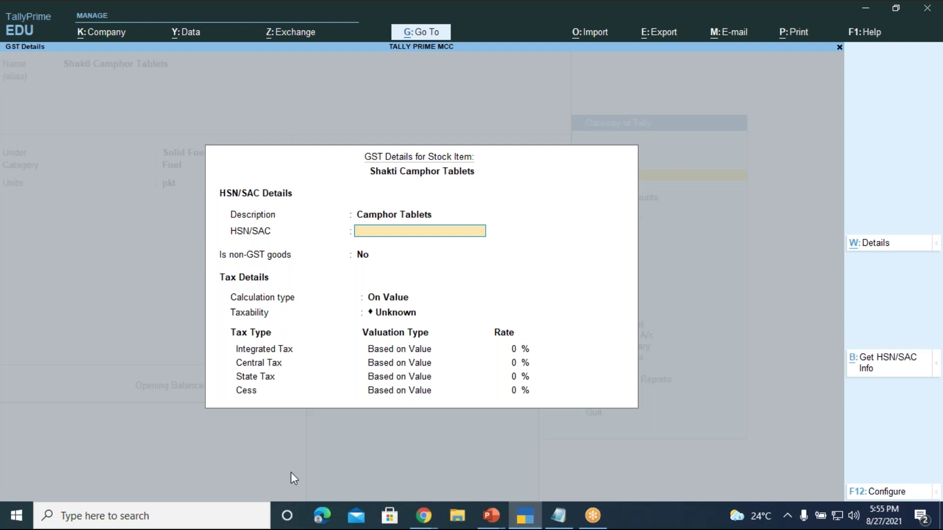
- Switch to Chrome and search Google for "hsn code for camphor tablets"
left_click(423, 516)
left_click(377, 478)
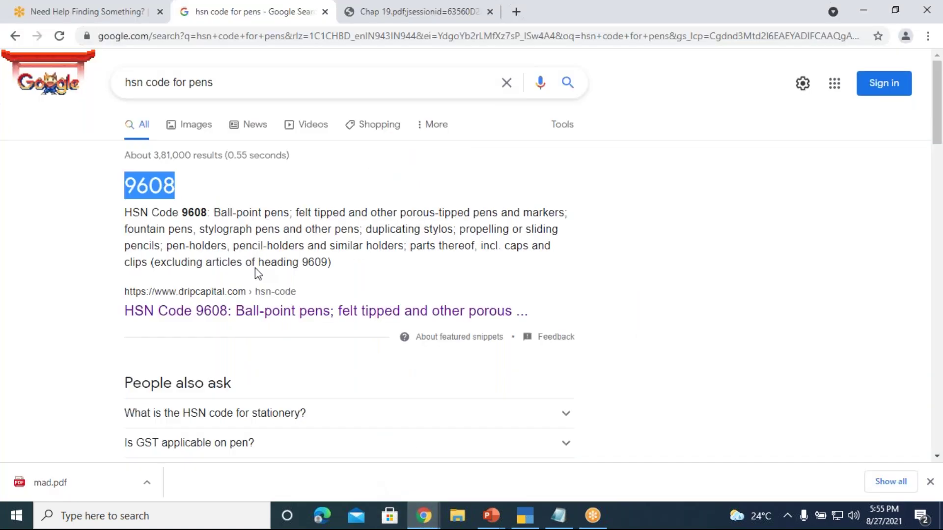
left_click(278, 77)
key("BackSpace")
key("BackSpace")
key("BackSpace")
key("BackSpace")
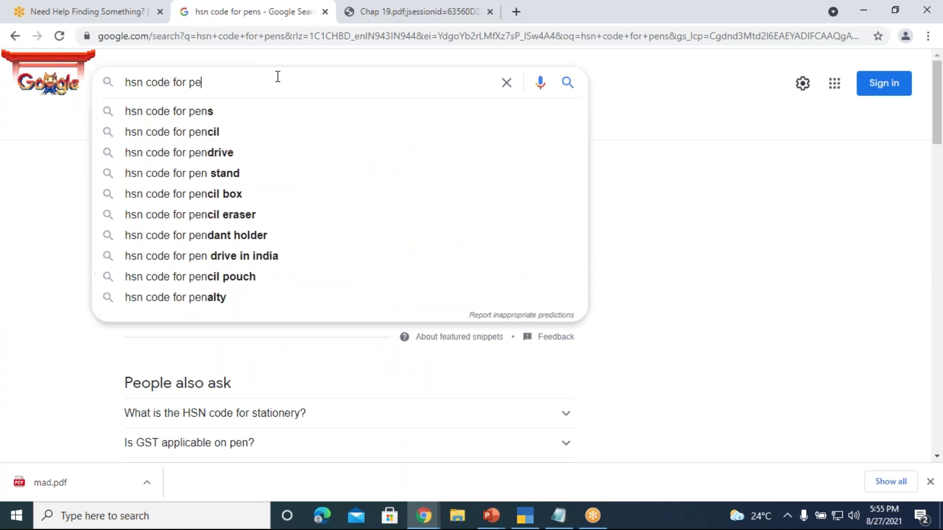
type("ca")
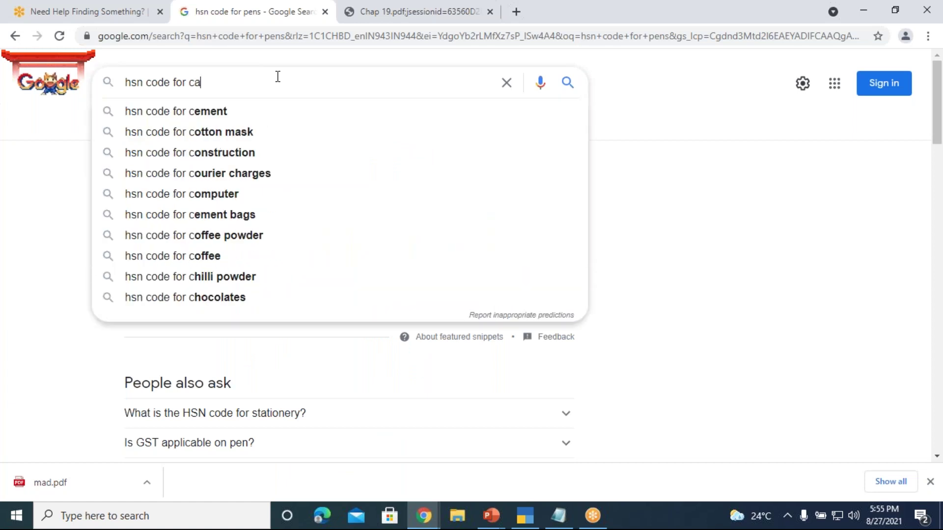
type("mpjor")
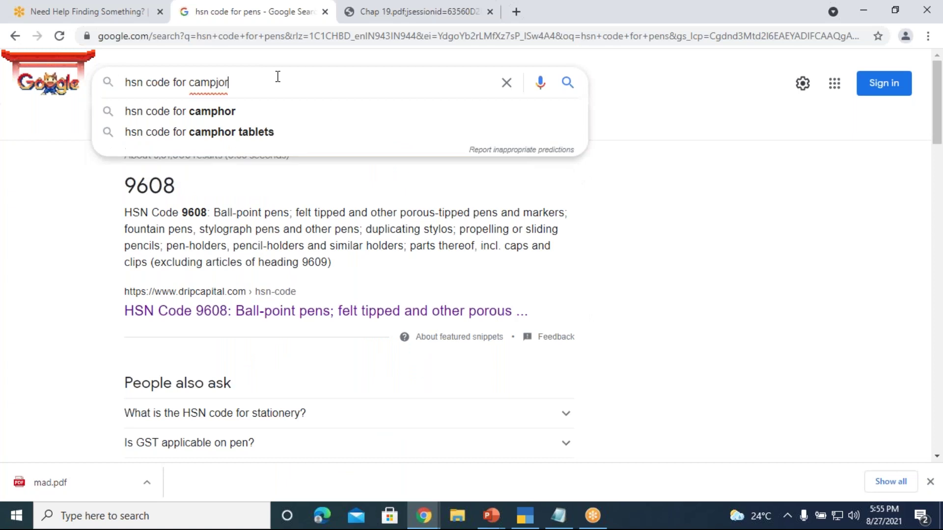
left_click(266, 133)
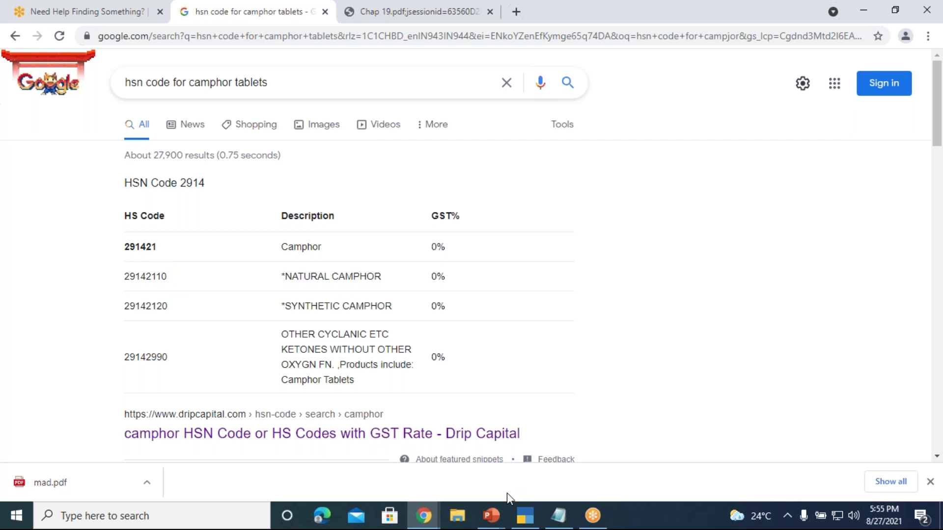
- Switch back to TallyPrime and enter 29142110 as the HSN/SAC code for Shakti Camphor Tablets
left_click(525, 516)
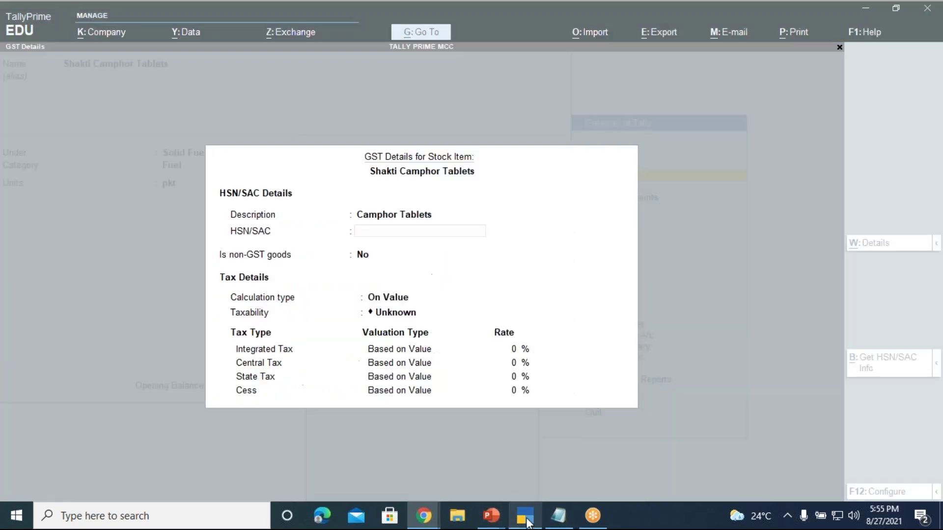
type("2")
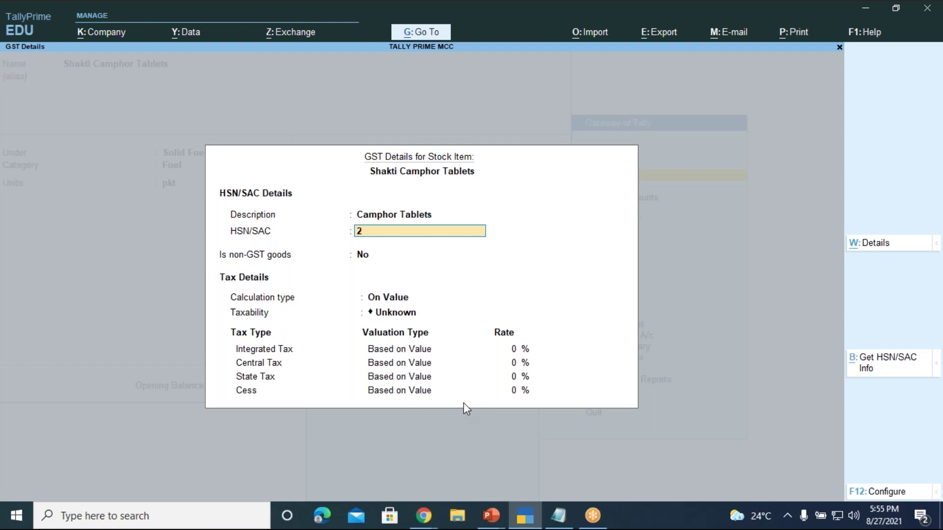
type("9142110")
key("Return")
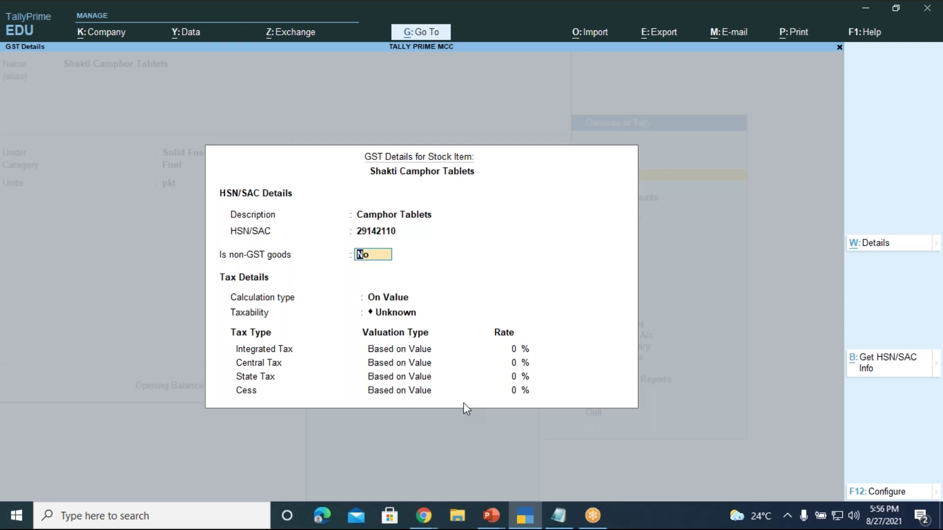
- Keep Shakti Camphor Tablets as GST goods calculated On Value and set the taxability to Taxable
key("Return")
key("Return")
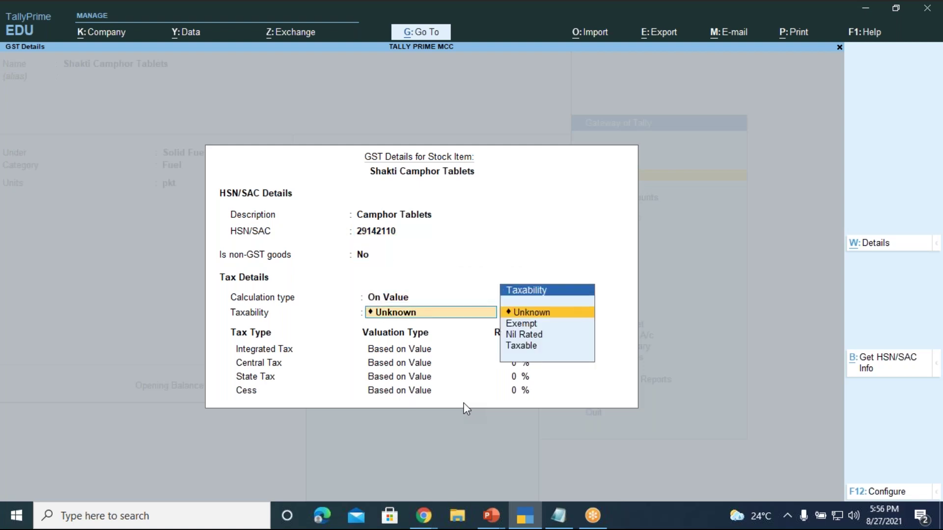
key("Down")
key("Down")
key("Down")
key("Return")
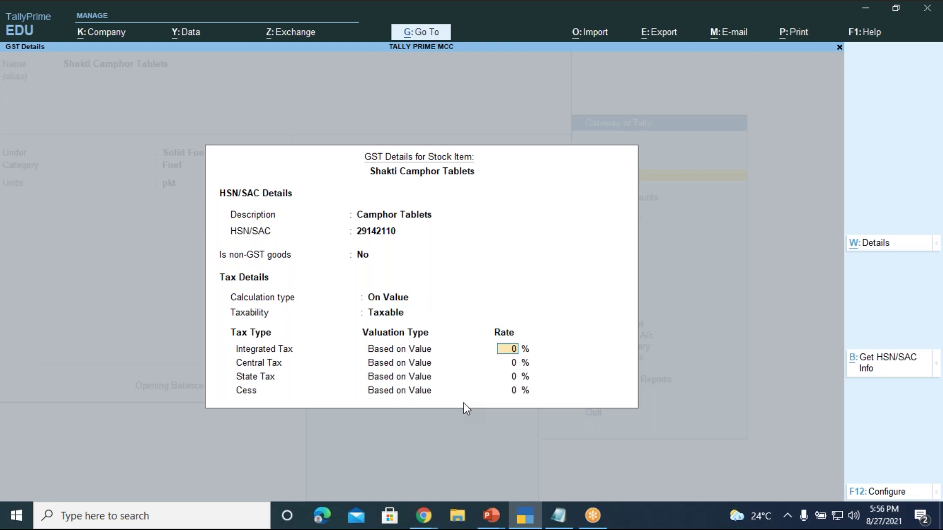
- Set the Integrated Tax rate for Shakti Camphor Tablets to 18% with no cess and accept the GST details
type("18")
key("Return")
key("Return")
key("Return")
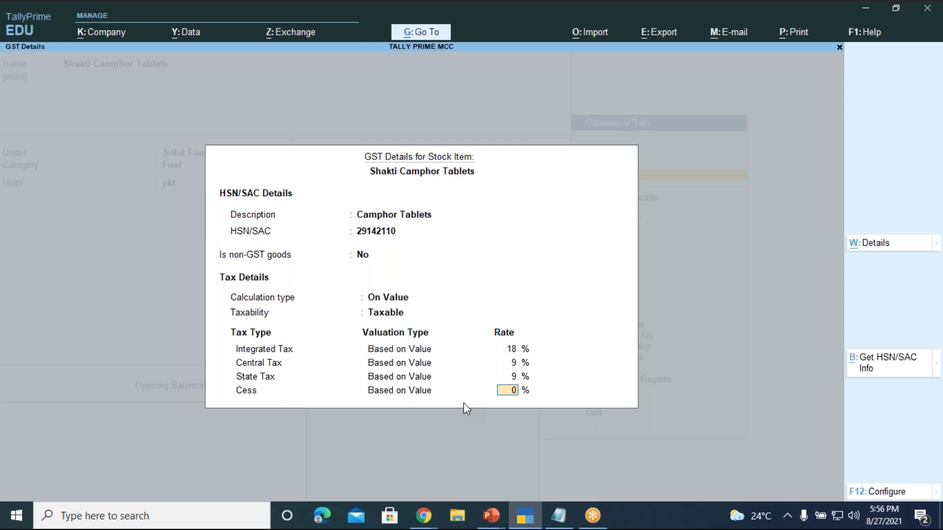
key("Return")
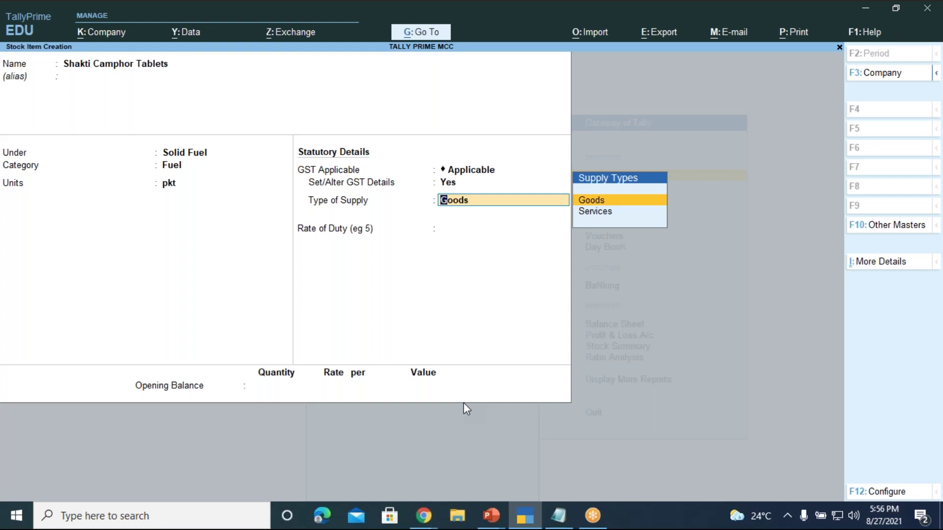
- Keep Goods as the type of supply, leave the opening balance empty, and save the Shakti Camphor Tablets item
key("Return")
key("Return")
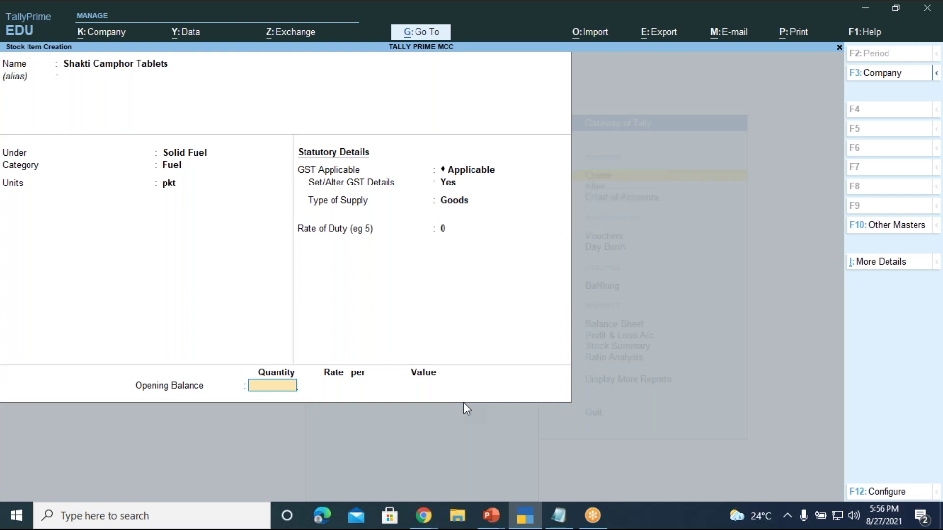
key("Return")
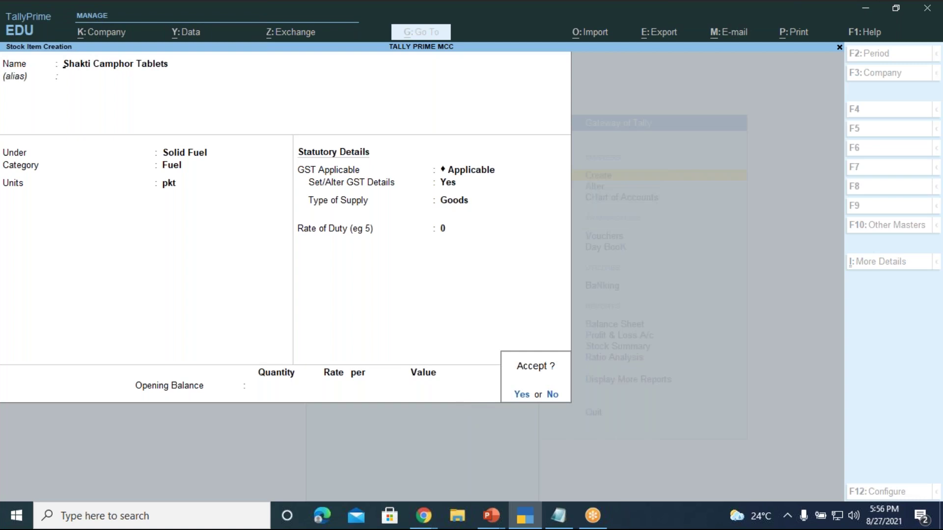
key("Return")
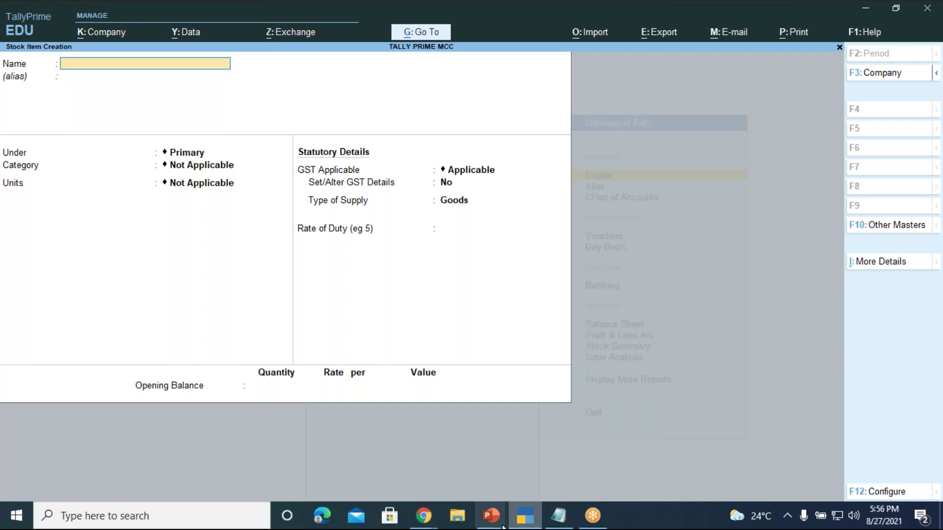
- Switch to PowerPoint and check the Stock Item slide for the next item to create and its GST rate
left_click(488, 517)
left_click(381, 473)
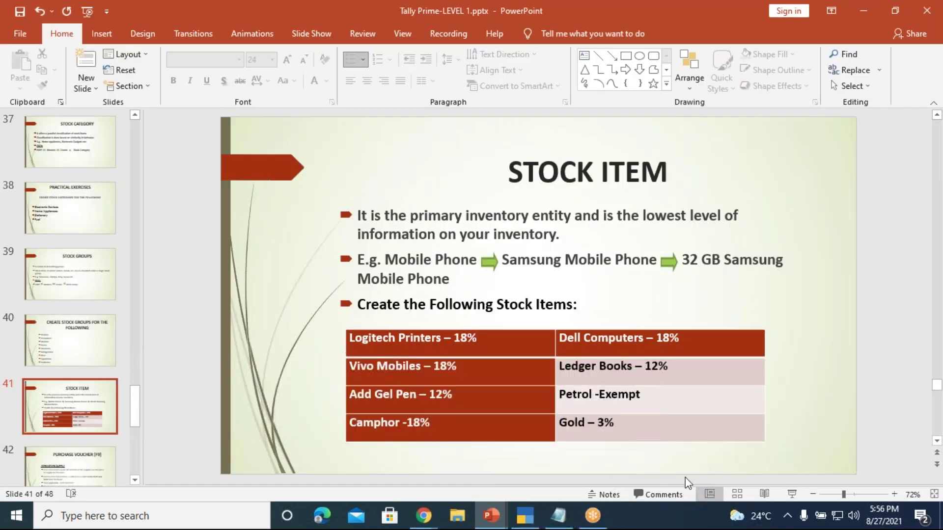
left_click(789, 494)
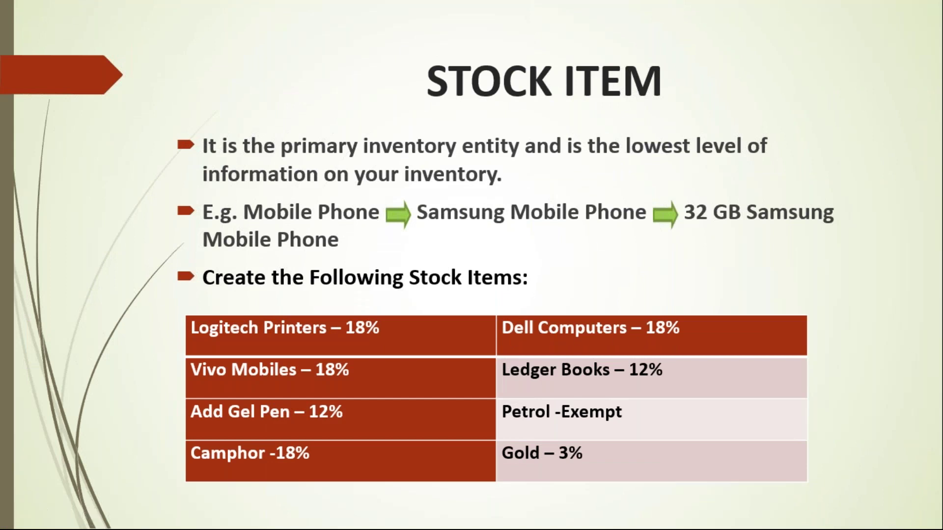
key("Escape")
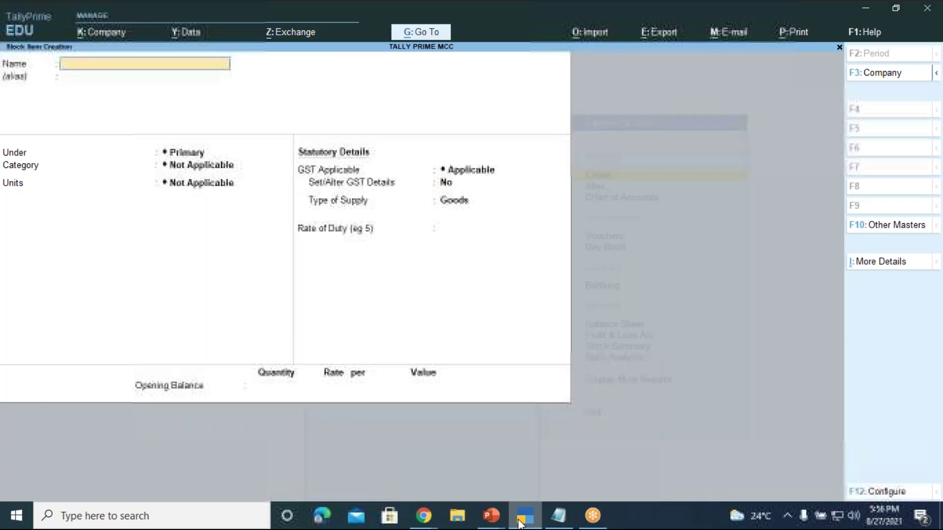
- Switch back to TallyPrime and name the new stock item "Dell Computers" without an alias
left_click(521, 523)
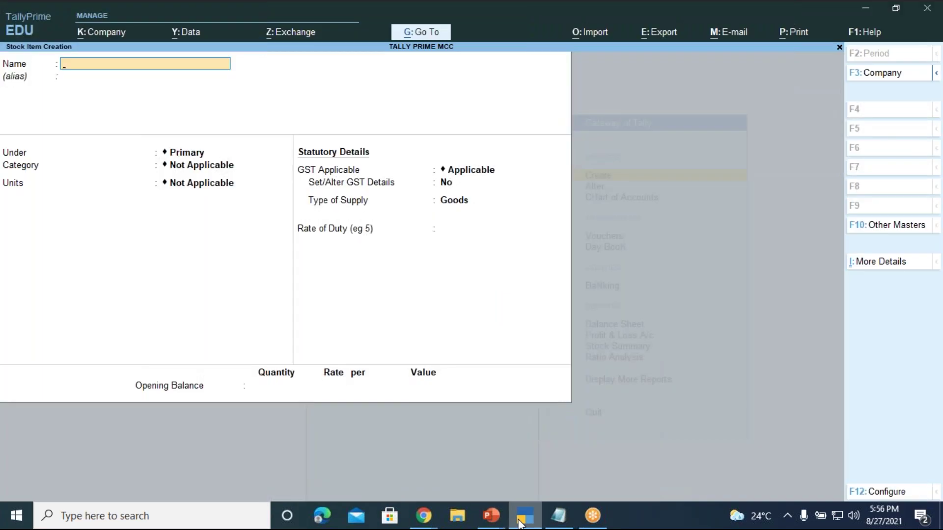
type("Dell Computers")
key("Return")
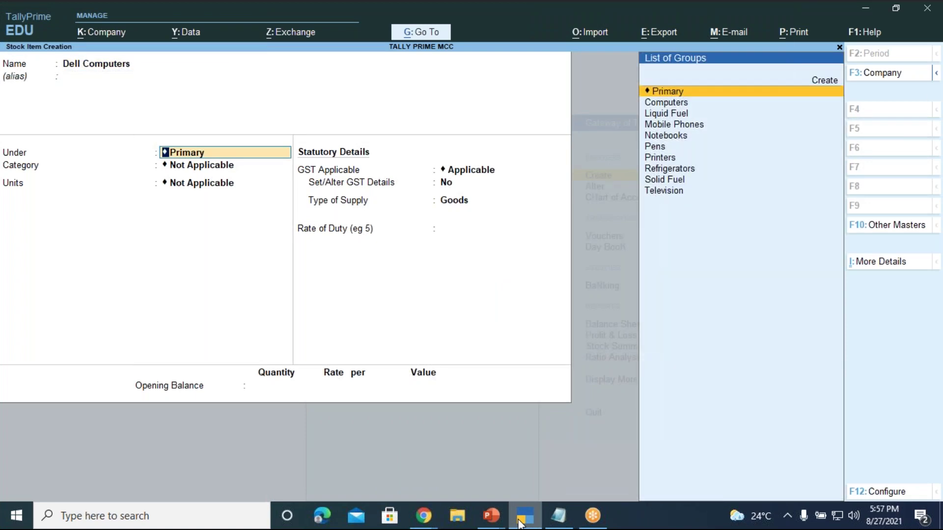
- Place Dell Computers under the Computers group and assign it the Electronic Devices category
key("Down")
key("Down")
key("Down")
key("Down")
key("Down")
key("Up")
key("Up")
key("Up")
key("Up")
key("Return")
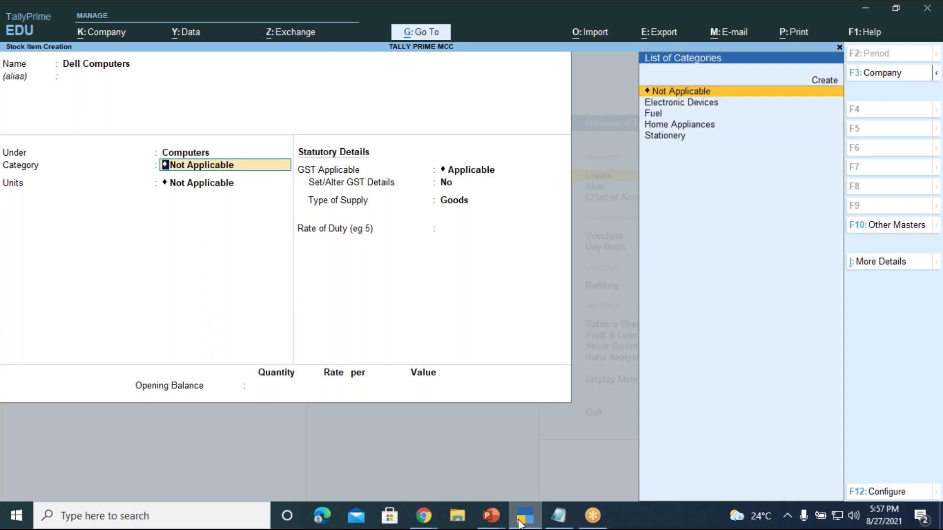
key("Down")
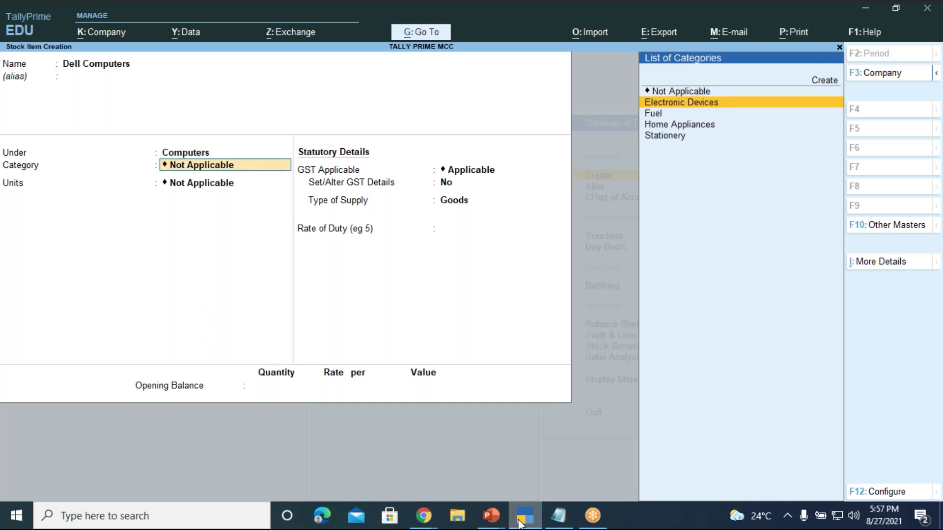
key("Return")
- Set the unit of the Dell Computers item to nos (Numbers)
key("Down")
key("Down")
key("Down")
key("Down")
key("Down")
key("Down")
key("Down")
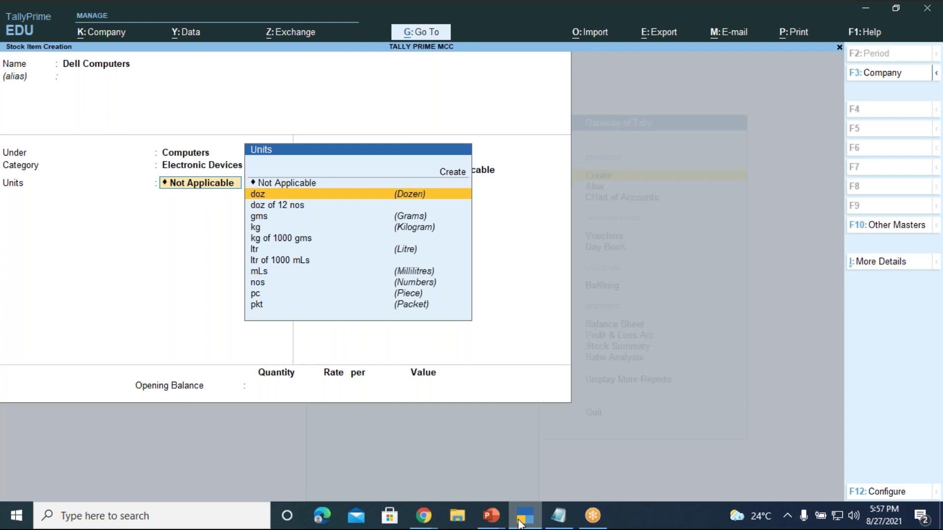
key("Down")
key("Down")
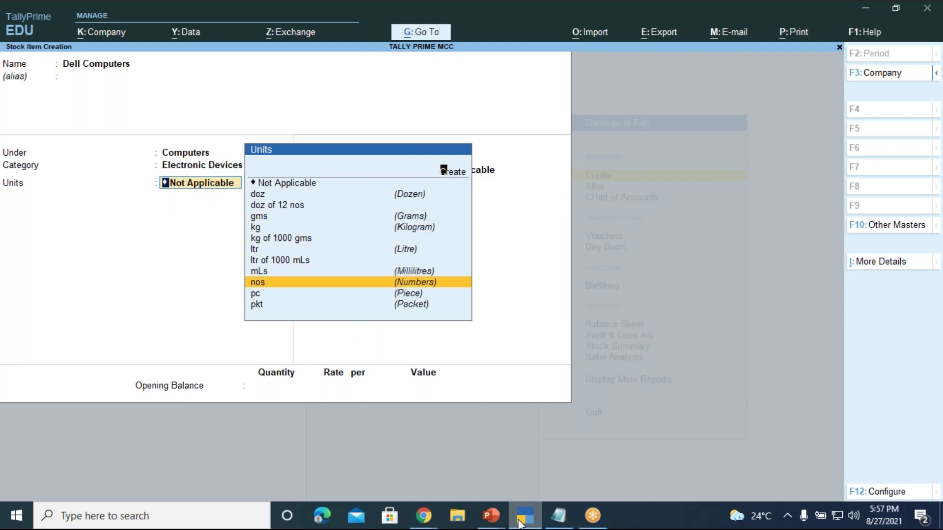
key("Return")
- Keep GST applicable for Dell Computers, enable its GST details, and enter the description "Computers"
key("Return")
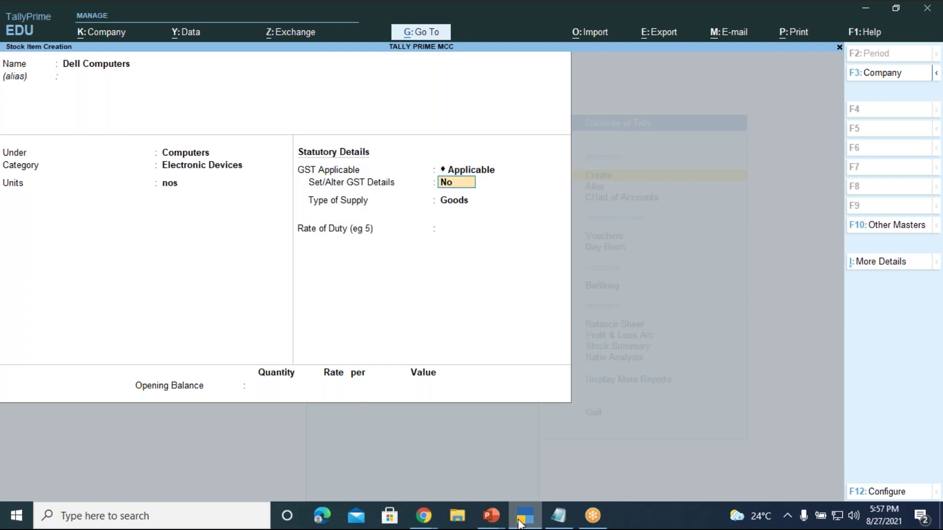
type("y")
key("Return")
type("Co")
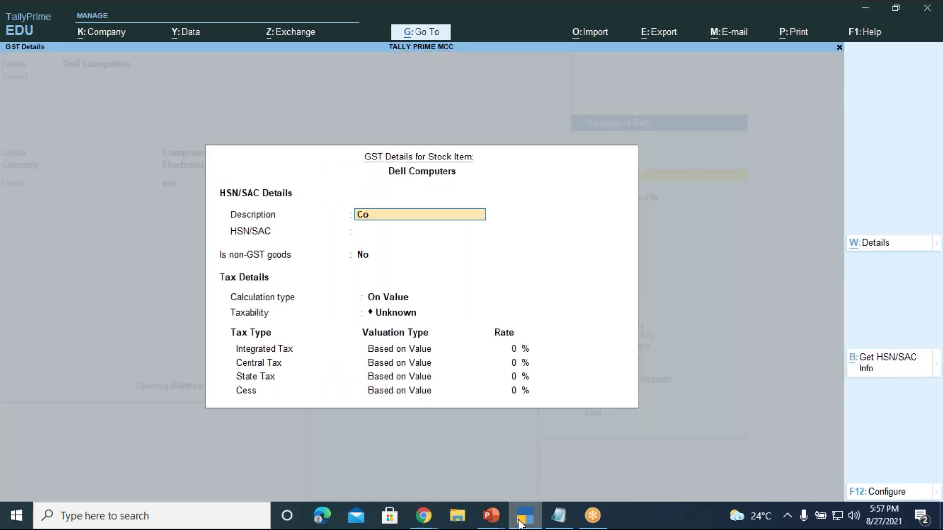
type("mputers")
key("Return")
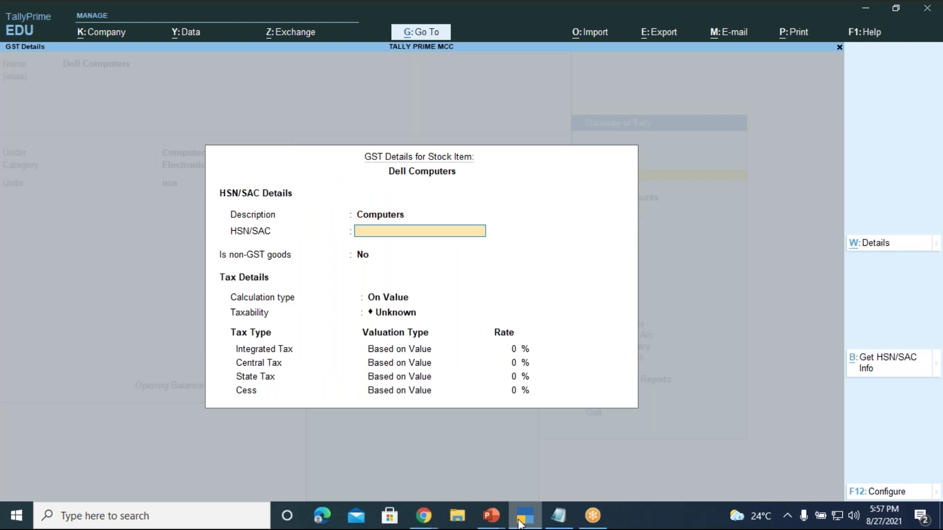
- Switch to Chrome and search Google for "hsn code for computer" to find the item's HSN code
left_click(424, 516)
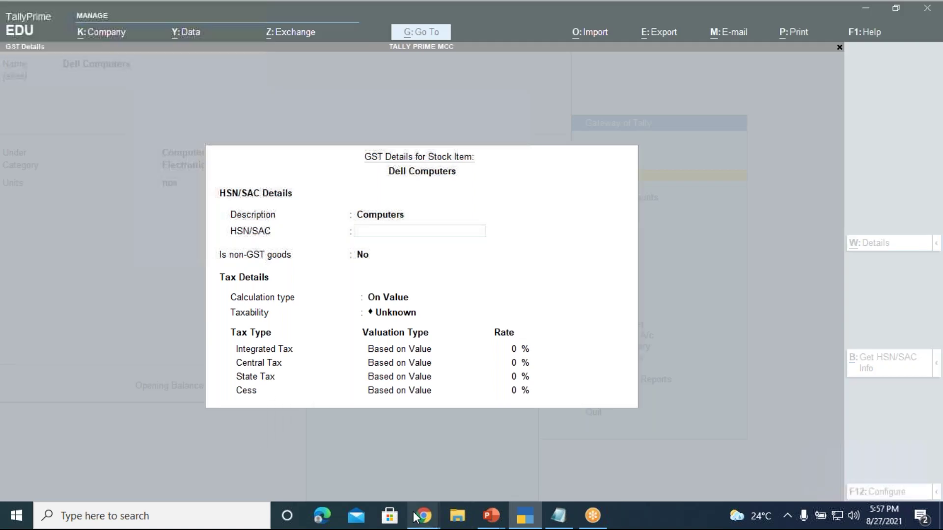
left_click(332, 475)
left_click(285, 84)
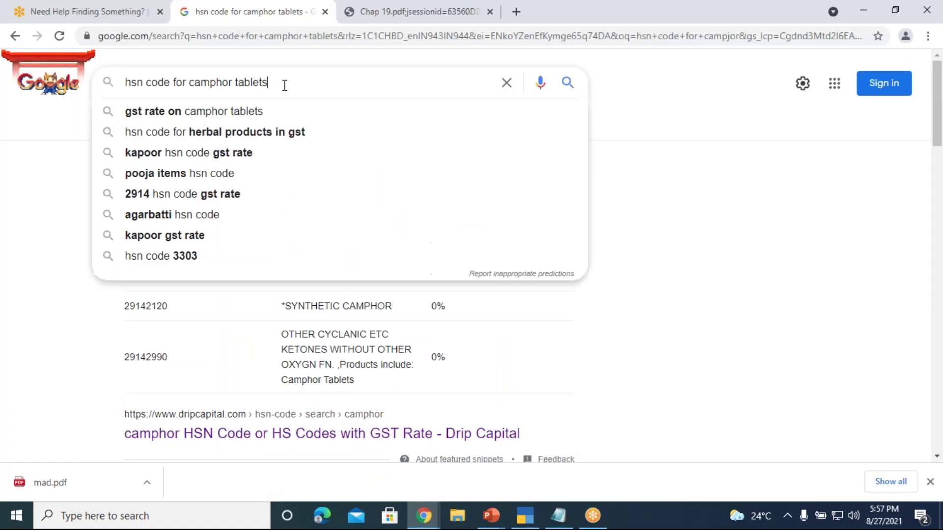
key("BackSpace")
key("BackSpace")
key("BackSpace")
key("BackSpace")
key("BackSpace")
key("BackSpace")
key("BackSpace")
key("BackSpace")
key("BackSpace")
key("BackSpace")
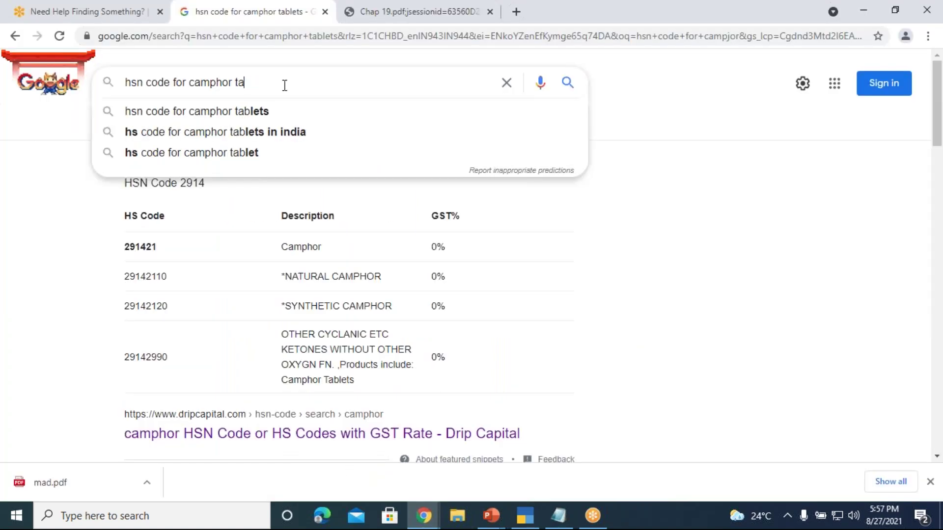
key("BackSpace")
key("BackSpace")
key("BackSpace")
key("BackSpace")
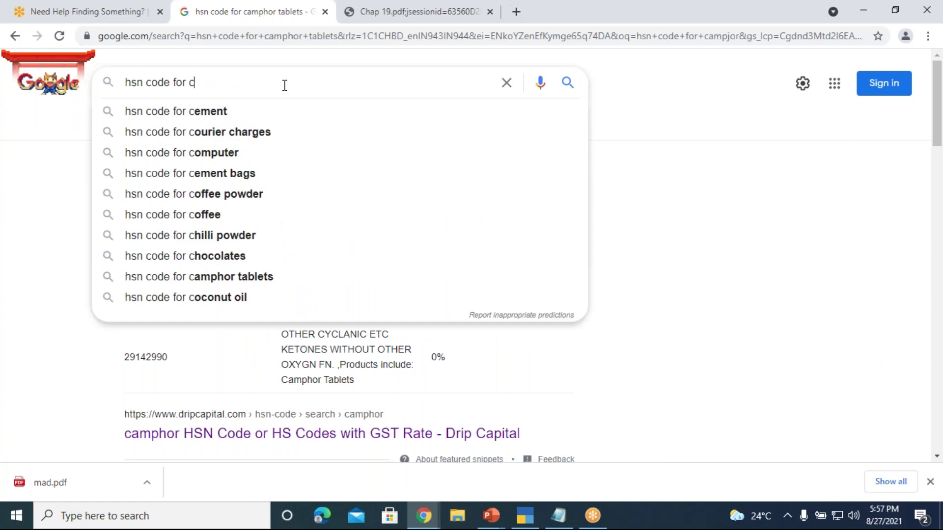
type("omputers")
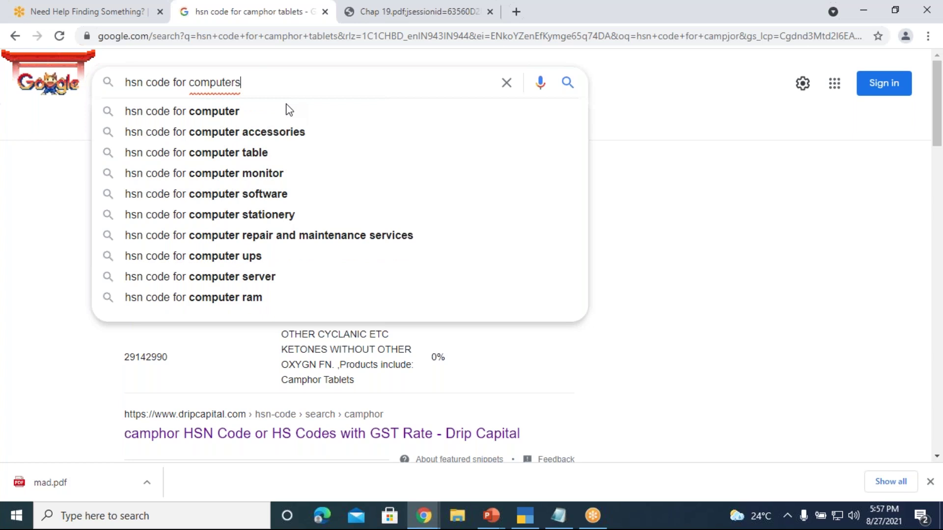
left_click(261, 112)
double_click(126, 185)
left_click(213, 202)
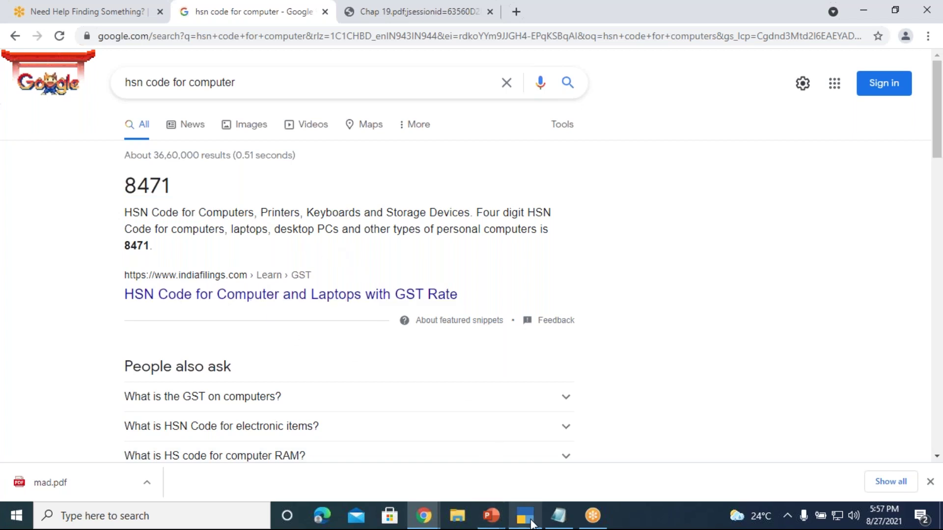
- Switch back to TallyPrime and enter 8471 as the HSN/SAC code for Dell Computers
mouse_move(516, 515)
left_click(529, 476)
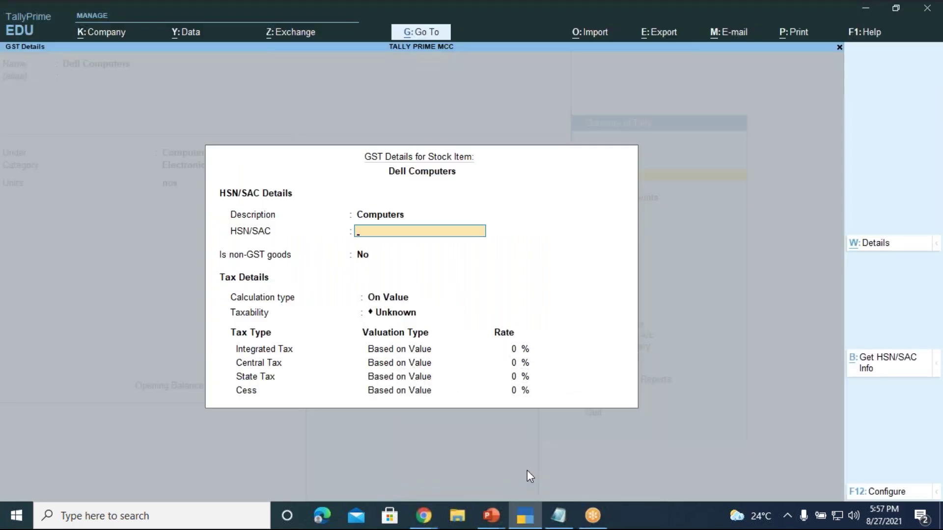
type("8471")
key("Return")
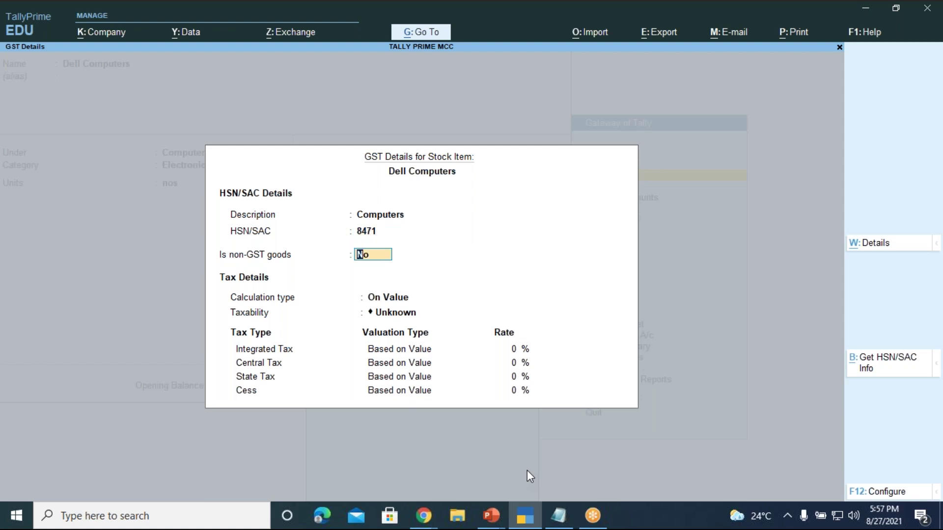
- Keep Dell Computers as GST goods calculated On Value and set the taxability to Taxable
key("Return")
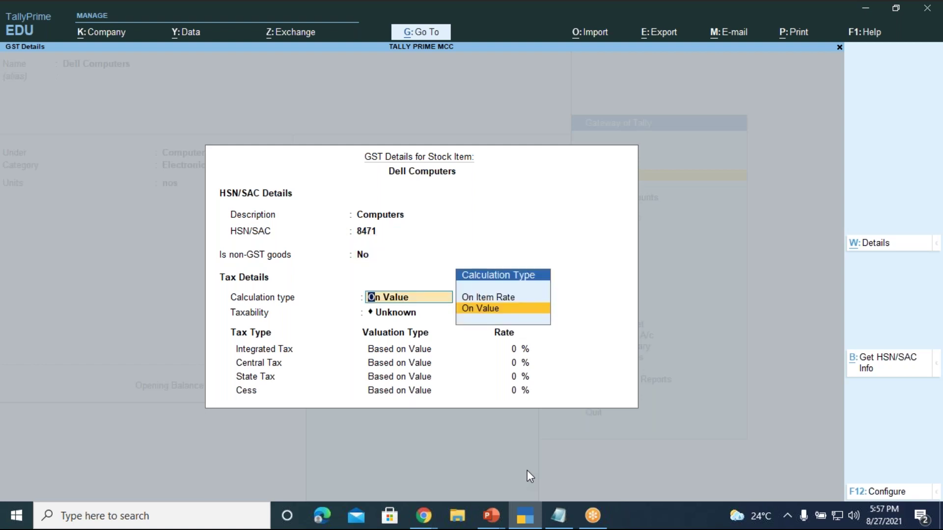
key("Return")
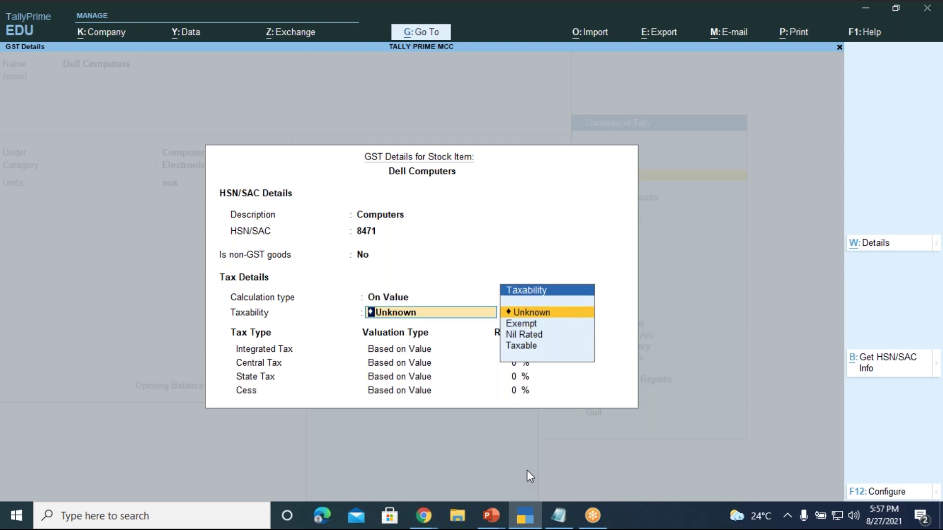
key("Down")
key("Down")
key("Down")
key("Return")
- Set the Integrated Tax rate for Dell Computers to 18%, accept the GST details, and keep Goods as the type of supply
type("1")
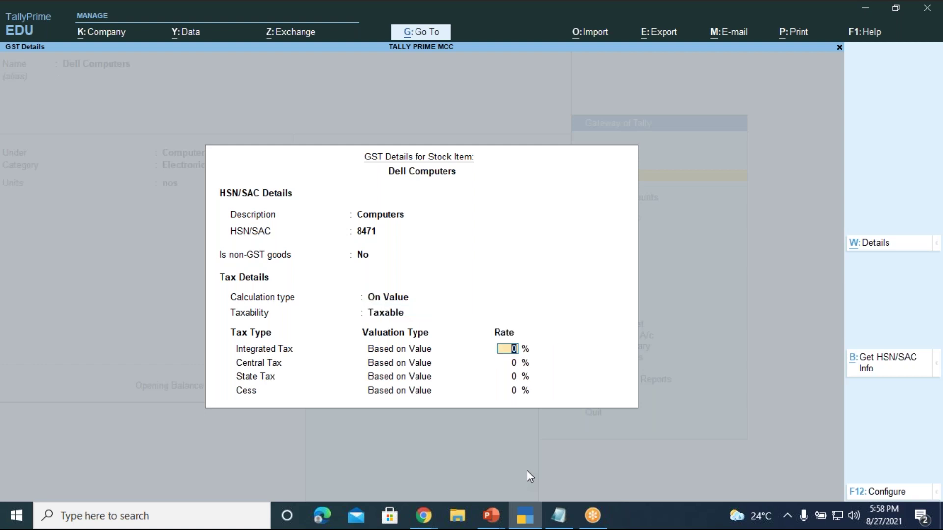
type("8")
key("Return")
key("Return")
key("Return")
key("Return")
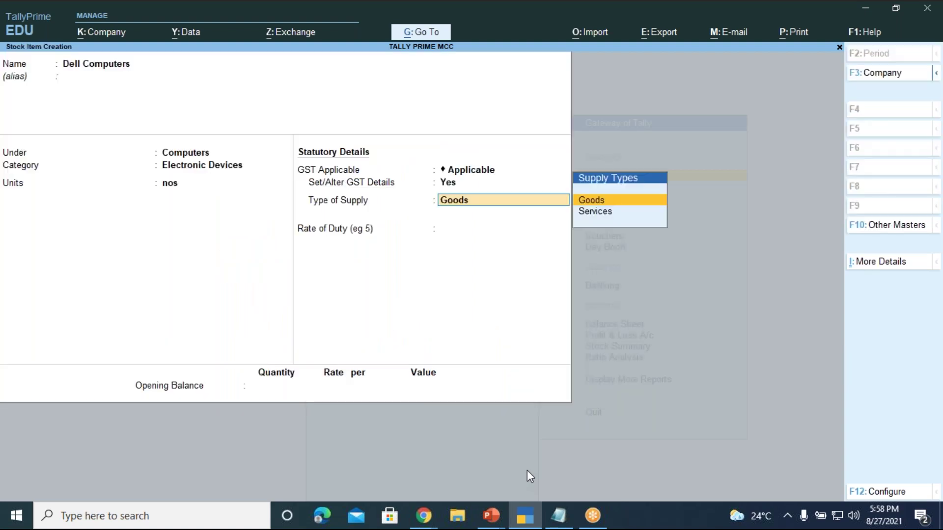
key("Return")
key("Return")
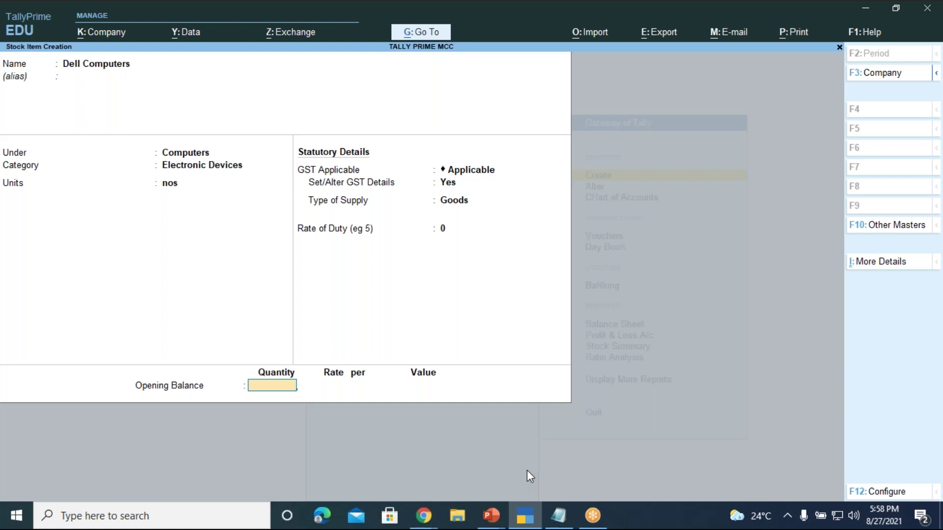
- Leave the opening balance blank and save the Dell Computers stock item
key("Return")
key("y")
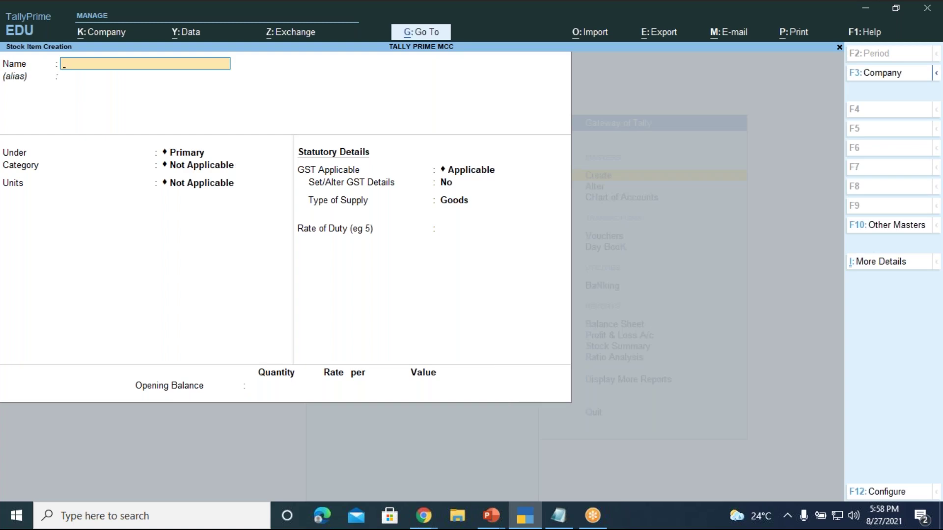
key("ctrl")
key("alt+g")
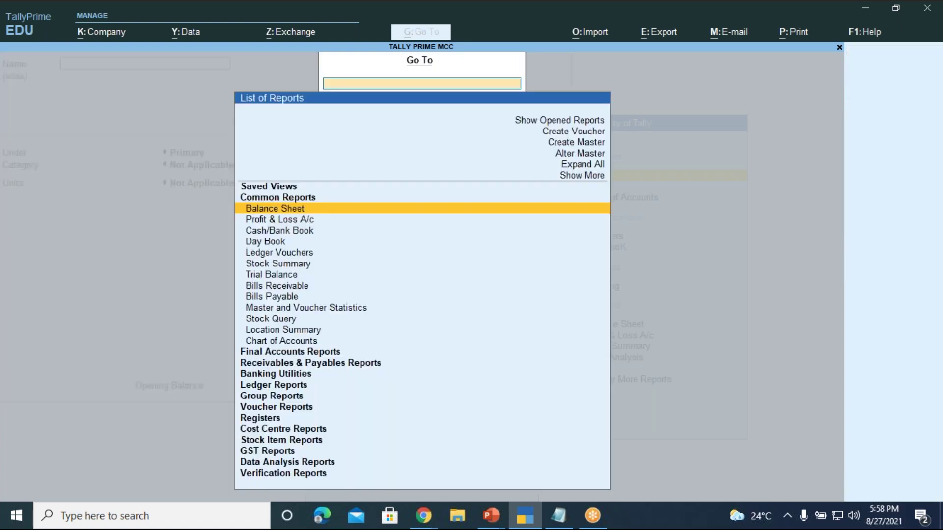
key("Up")
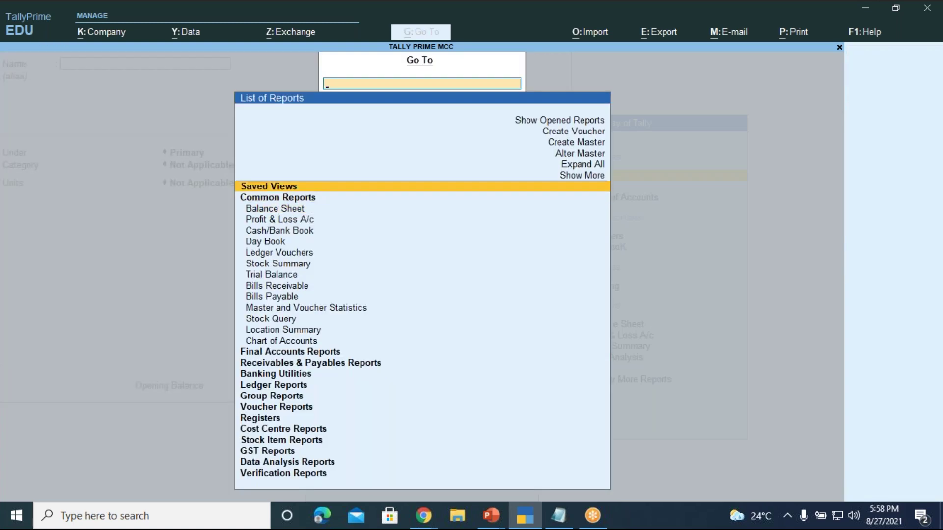
key("Up")
key("Up")
key("Up")
key("Return")
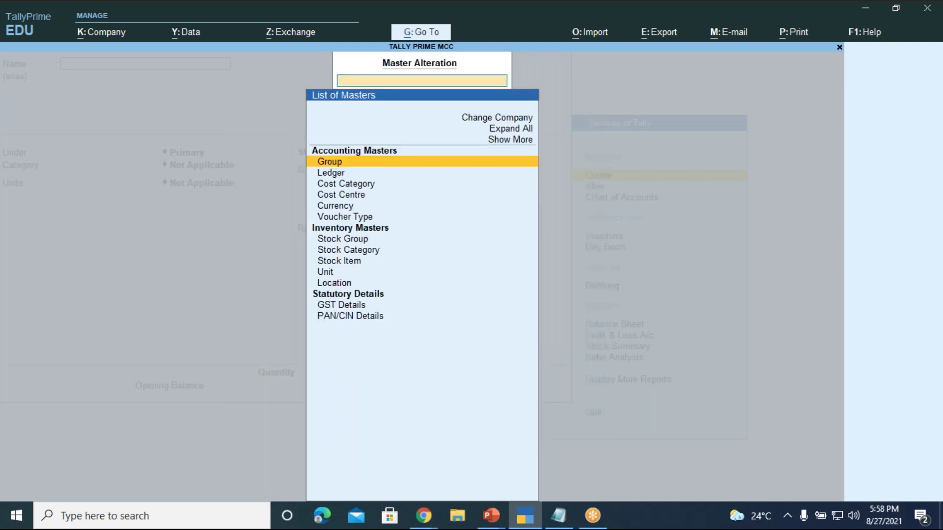
key("Escape")
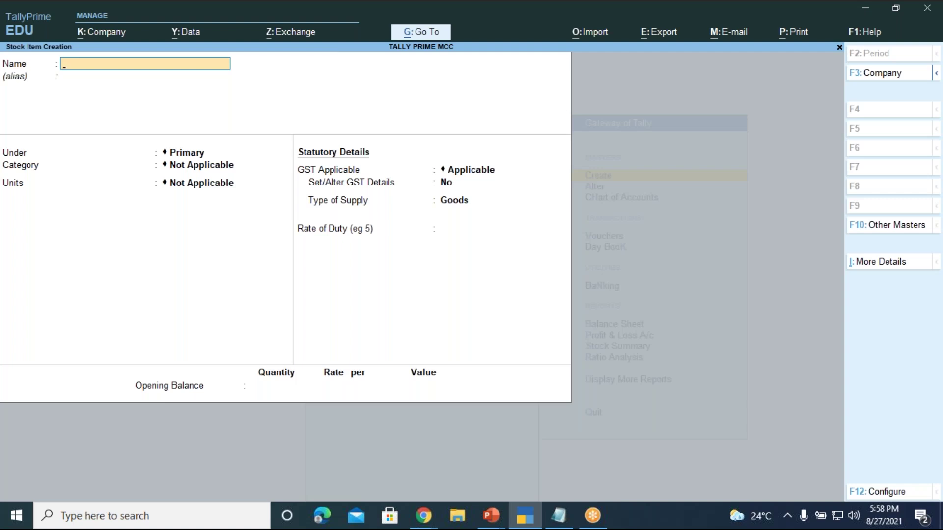
- Go to master alteration and open the list of existing stock items
key("ctrl")
key("alt+g")
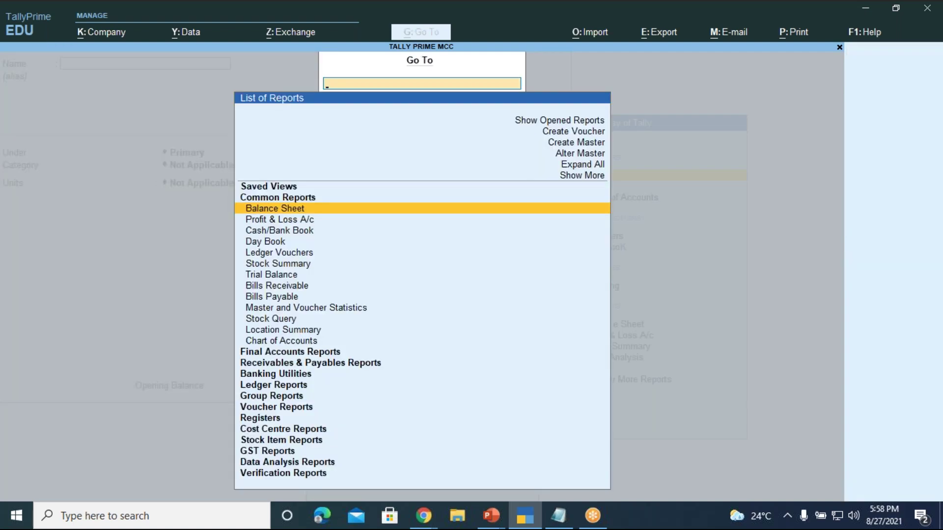
key("Up")
key("Up")
key("Up")
key("Up")
key("Up")
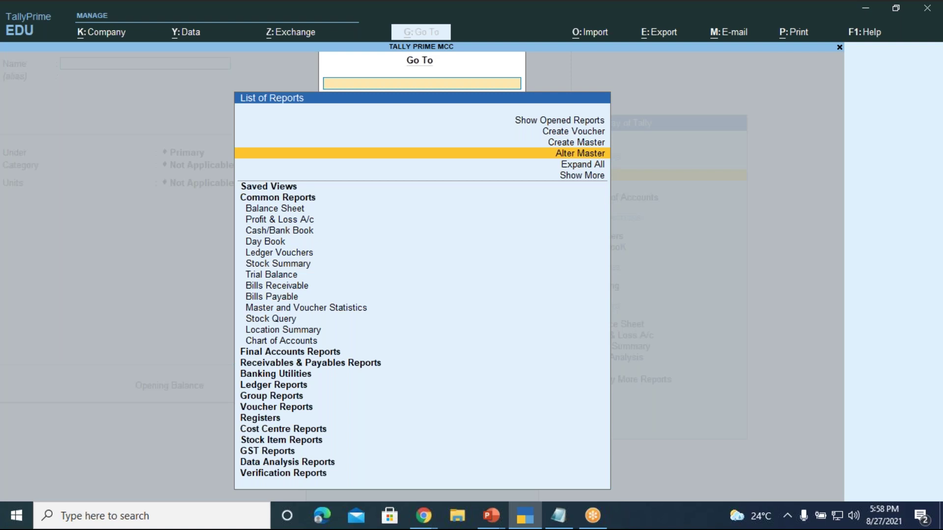
key("Return")
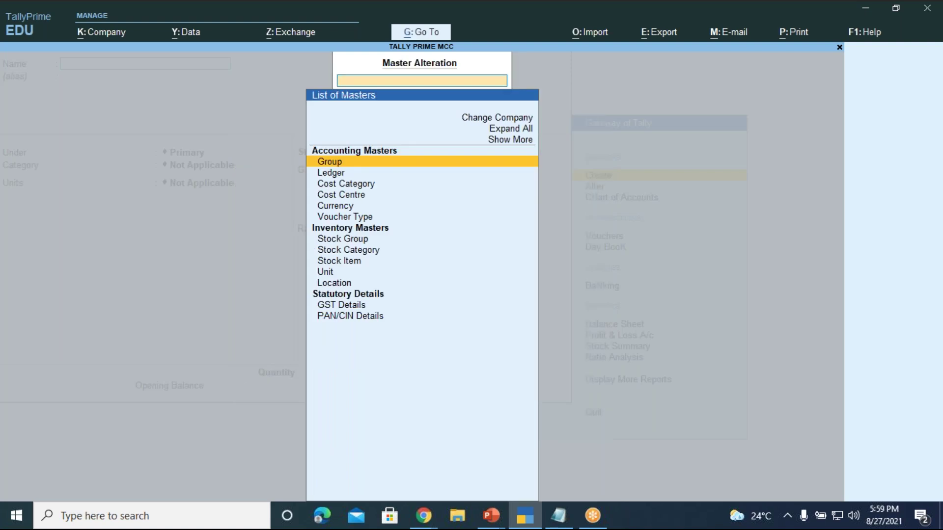
key("Down")
key("Down")
key("Down")
key("Down")
key("Down")
key("Down")
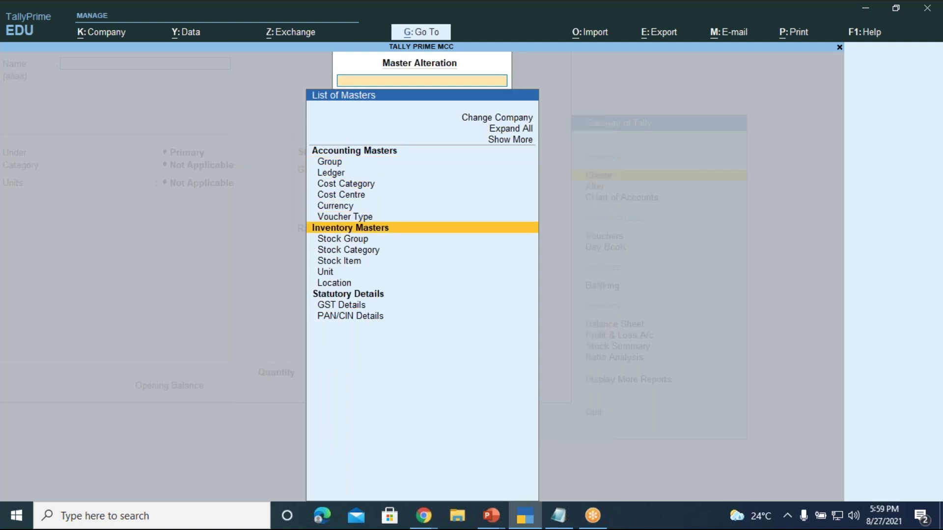
key("Down")
key("Down")
key("Down")
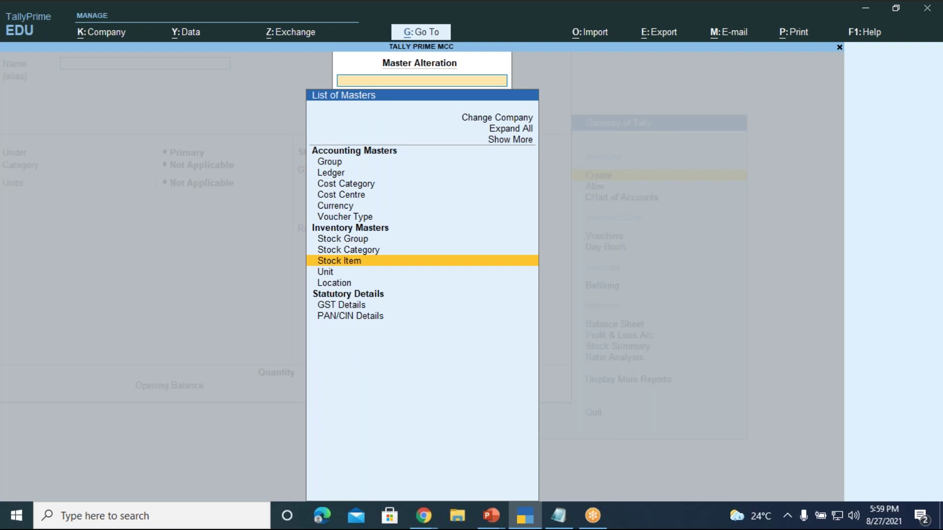
key("Return")
- Open Shakti Camphor Tablets for alteration and keep its name, Solid Fuel group and Fuel category
key("Down")
key("Down")
key("Down")
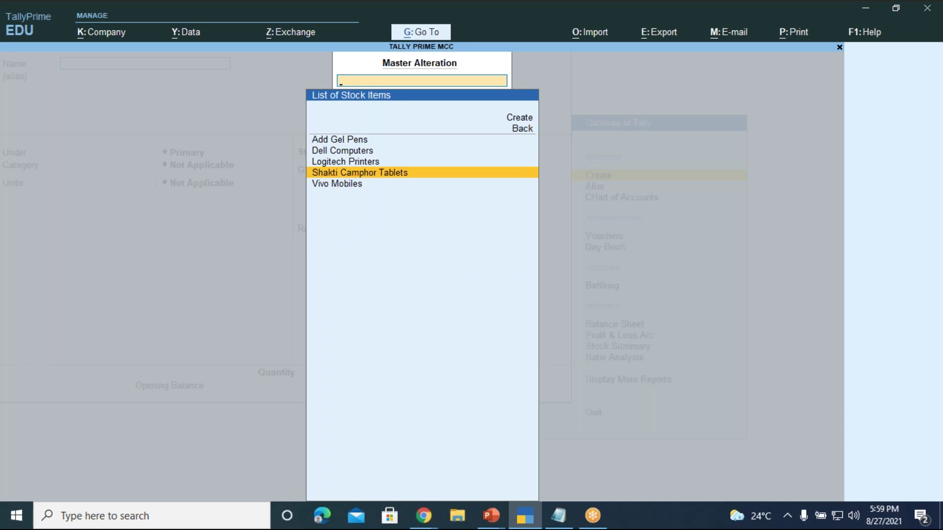
key("Return")
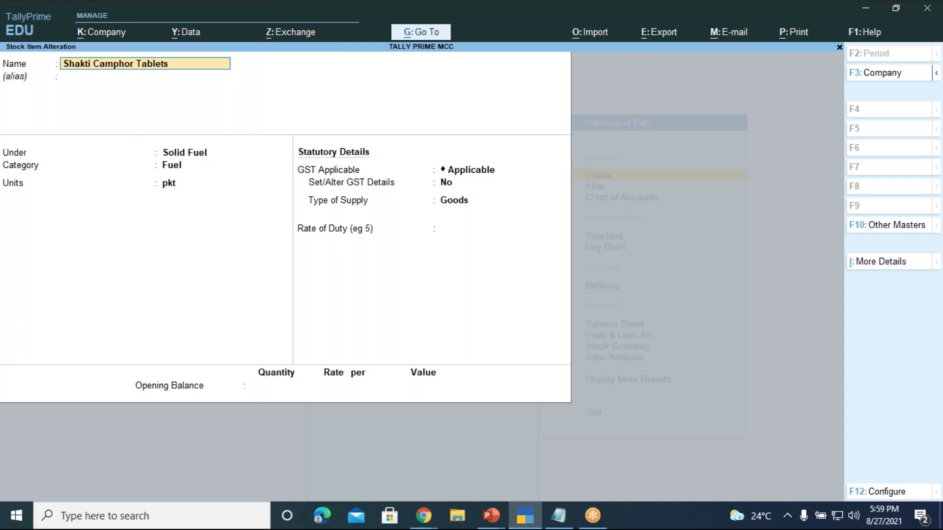
key("Return")
key("Return")
key("Return")
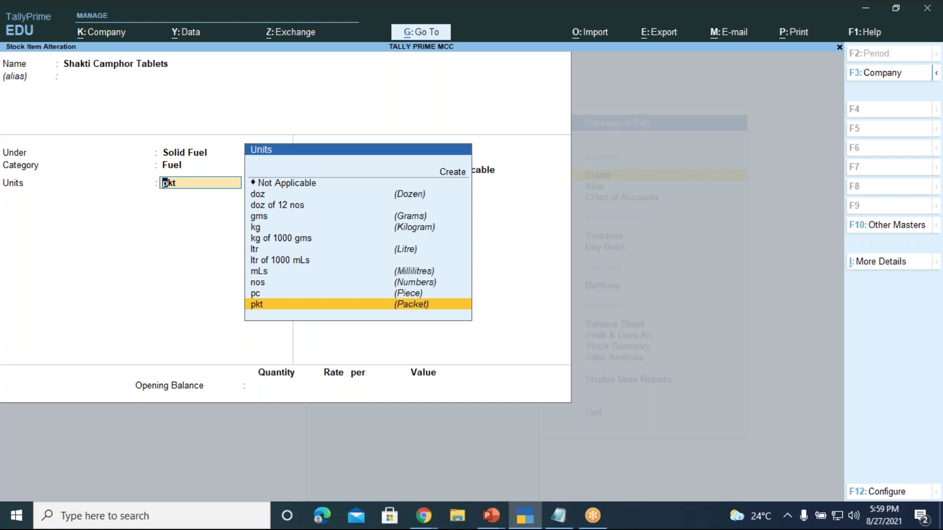
- Switch to Tally Prime-LEVEL 1.pptx in PowerPoint and show the Stock Item slide full screen to check the listed items and GST rates
left_click(491, 516)
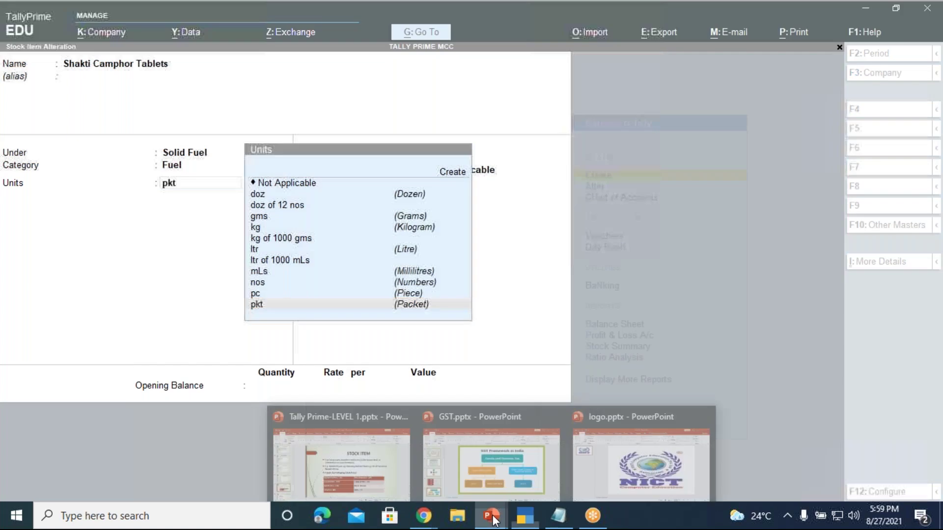
left_click(403, 488)
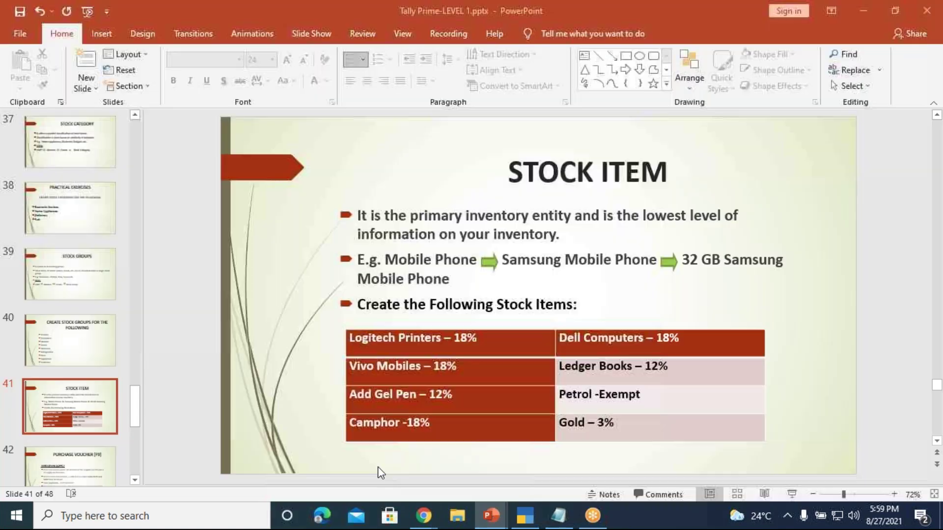
left_click(791, 494)
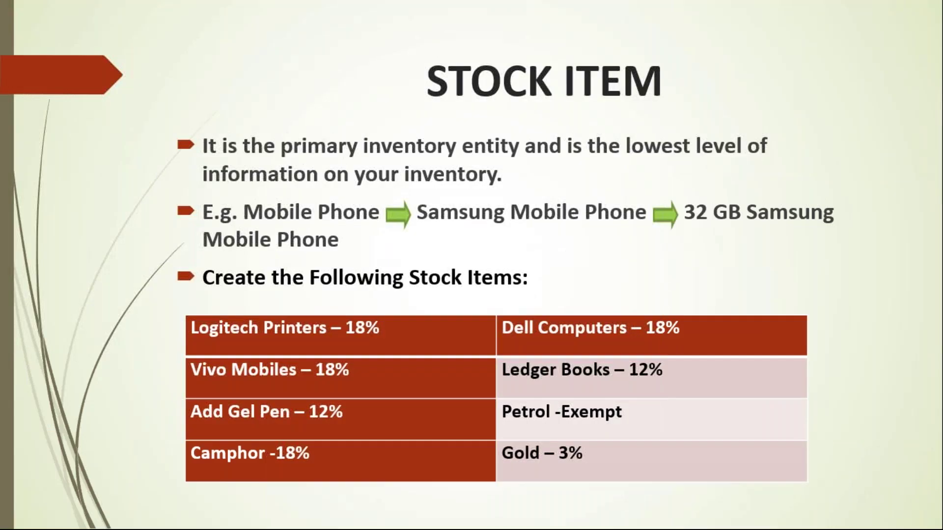